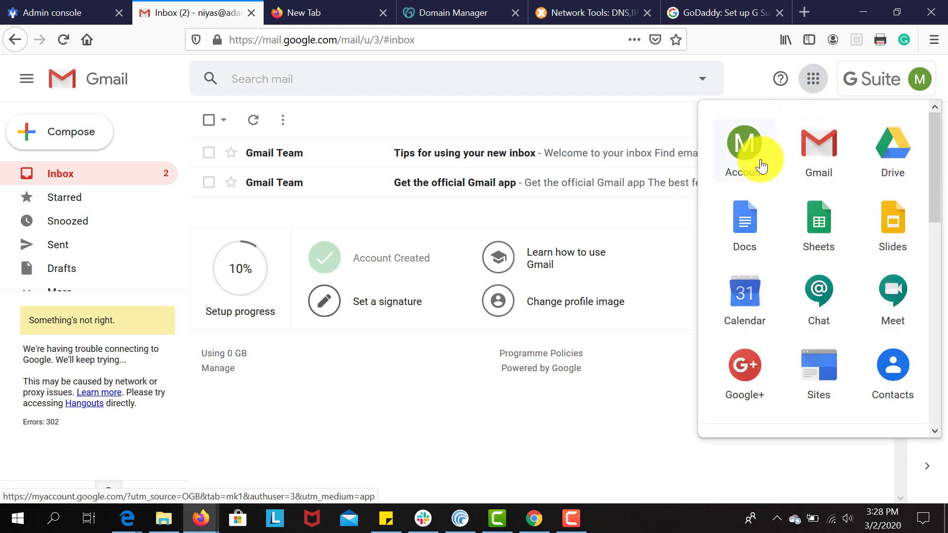
Open the Google Account's Security settings and go to 2-Step Verification
{"action": "left_click", "coordinate": [762, 166]}
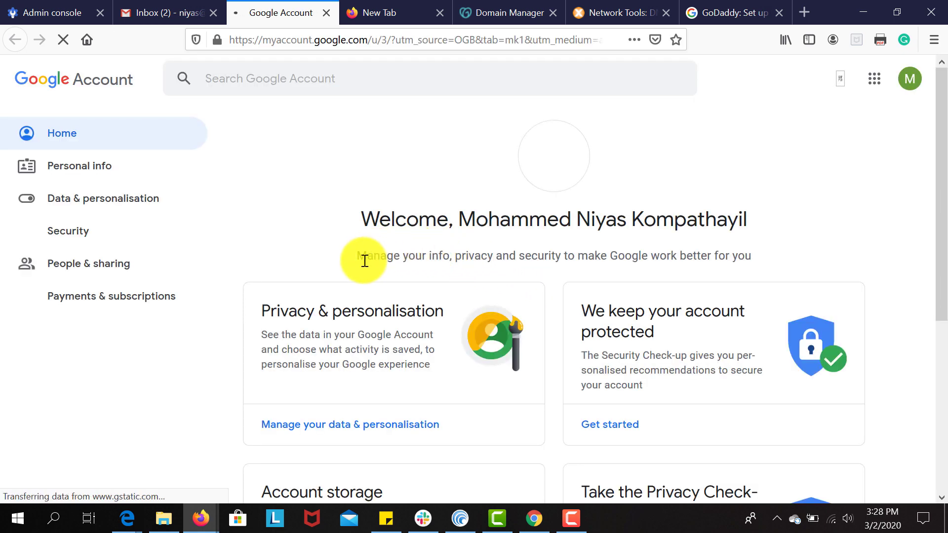
{"action": "scroll", "coordinate": [431, 364], "scroll_direction": "down", "scroll_amount": 3}
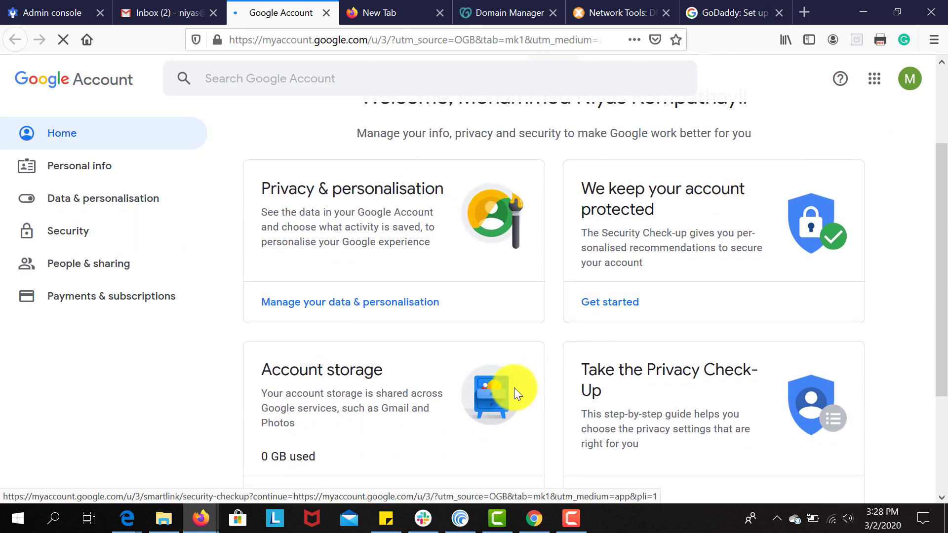
{"action": "left_click", "coordinate": [86, 234]}
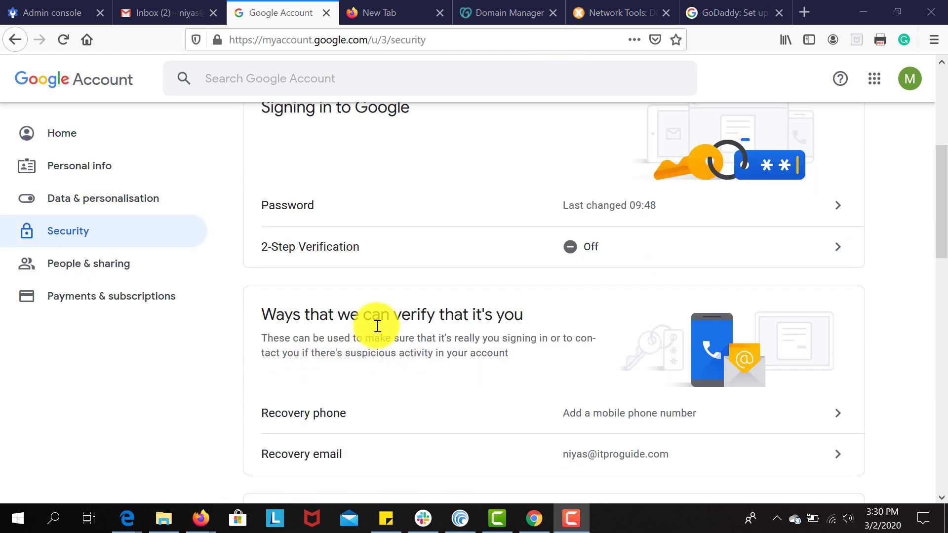
{"action": "left_click", "coordinate": [358, 254]}
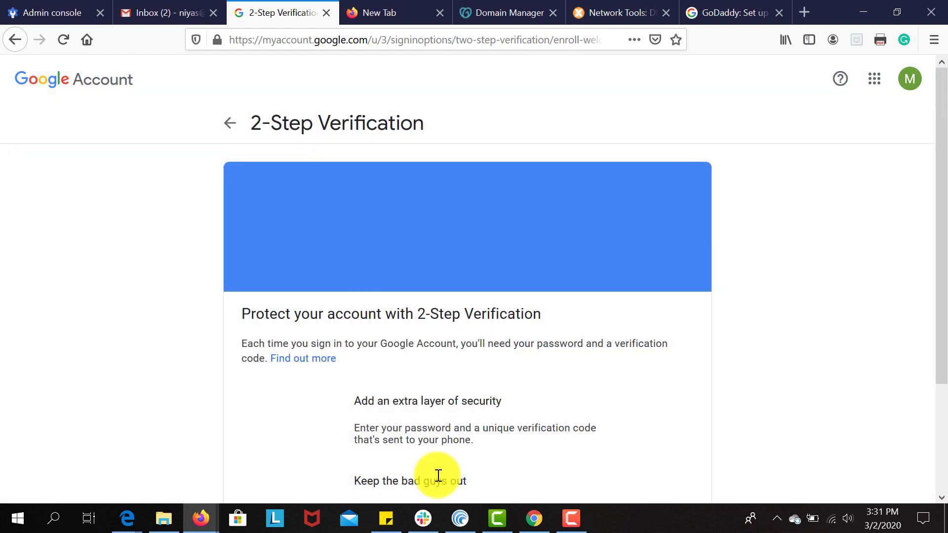
Start the 2-Step Verification setup and confirm identity with the account password
{"action": "scroll", "coordinate": [406, 427], "scroll_direction": "down", "scroll_amount": 2}
{"action": "scroll", "coordinate": [404, 430], "scroll_direction": "down", "scroll_amount": 1}
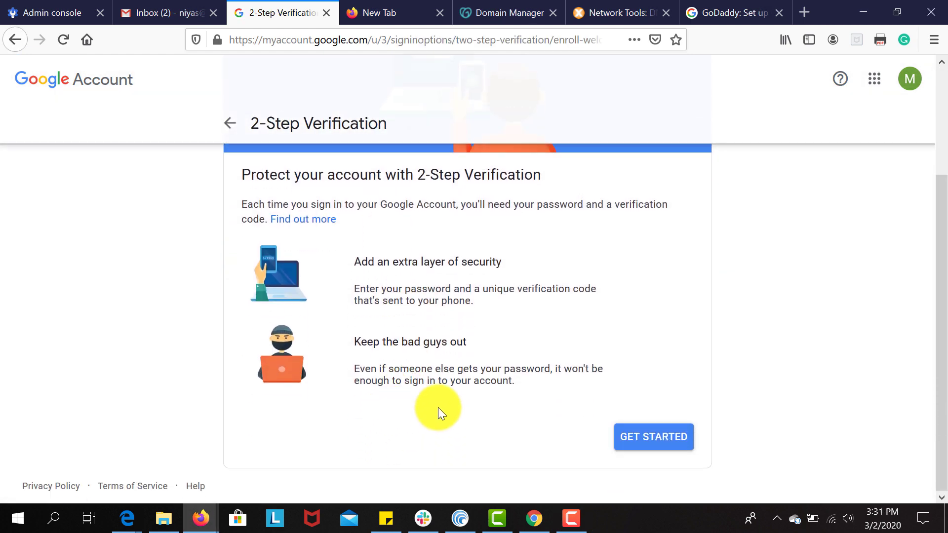
{"action": "left_click", "coordinate": [673, 446]}
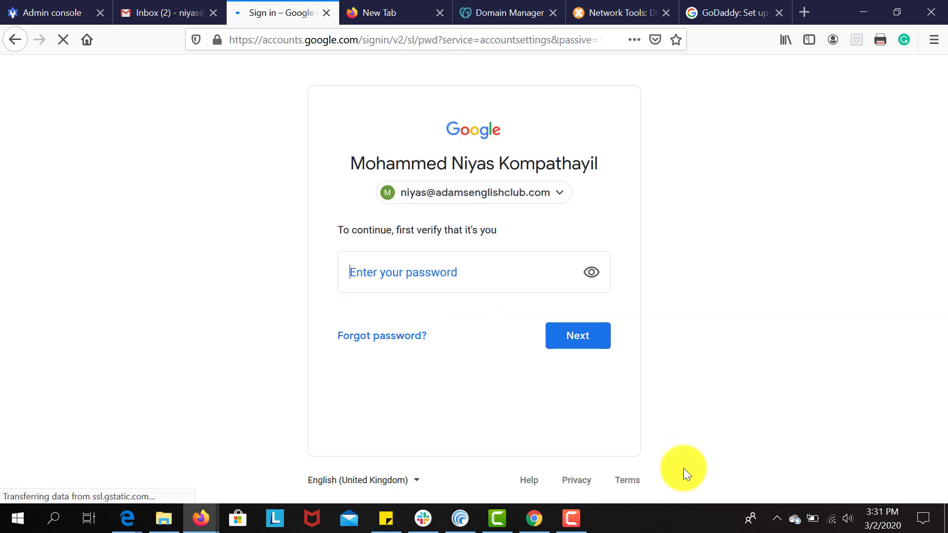
{"action": "type", "text": "••••••"}
{"action": "key", "text": "Return"}
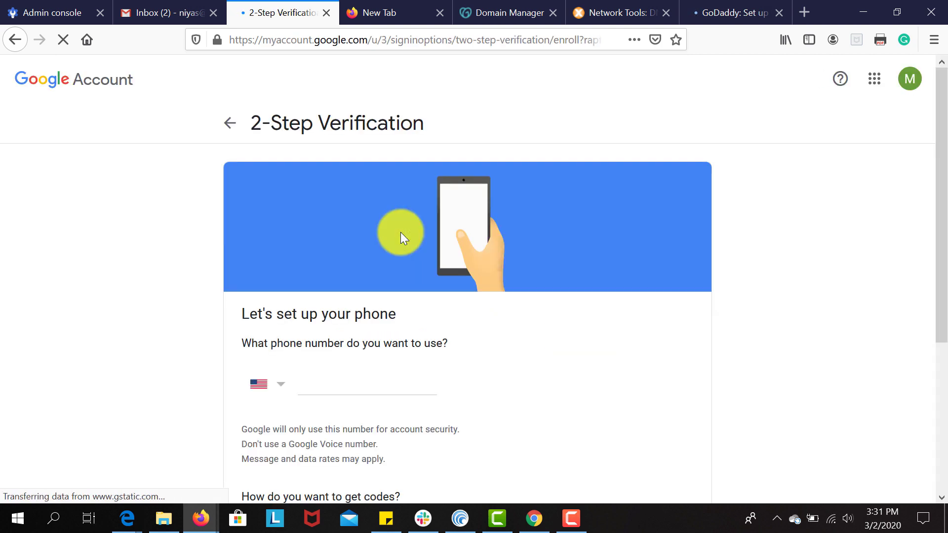
Register the phone number for text-message codes and turn on 2-Step Verification using the received verification code
{"action": "scroll", "coordinate": [401, 232], "scroll_direction": "down", "scroll_amount": 4}
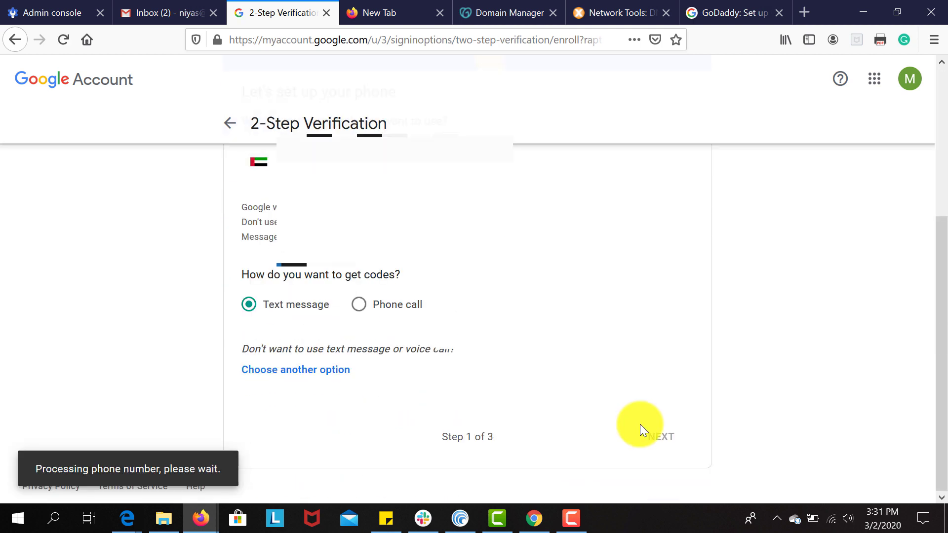
{"action": "left_click", "coordinate": [351, 321]}
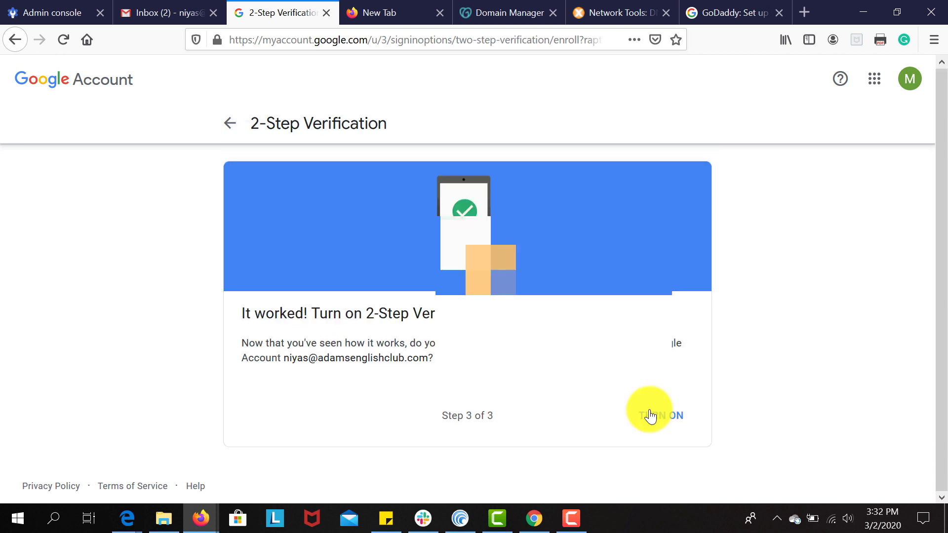
{"action": "left_click", "coordinate": [649, 416]}
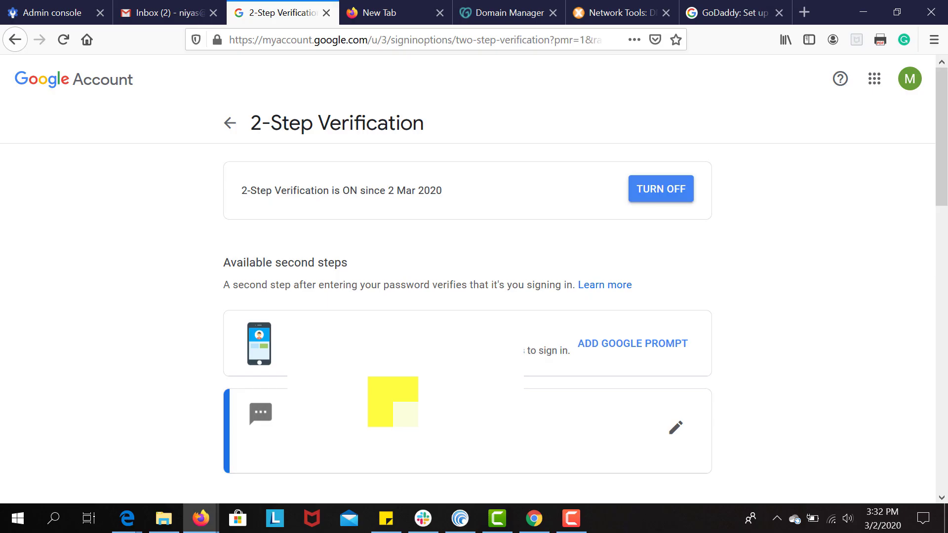
Return to the account's Security settings and open App passwords
{"action": "left_click", "coordinate": [226, 124]}
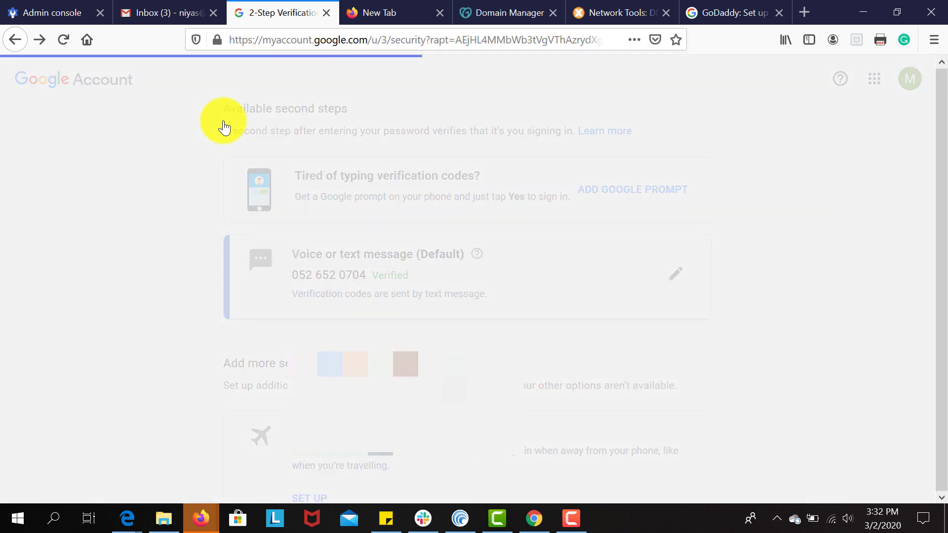
{"action": "scroll", "coordinate": [370, 301], "scroll_direction": "down", "scroll_amount": 3}
{"action": "scroll", "coordinate": [371, 302], "scroll_direction": "down", "scroll_amount": 1}
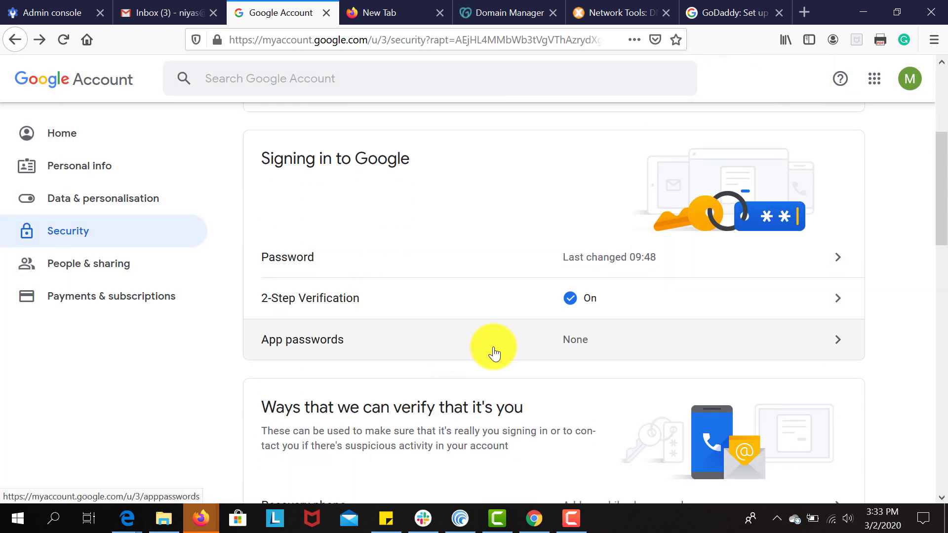
{"action": "left_click", "coordinate": [496, 352]}
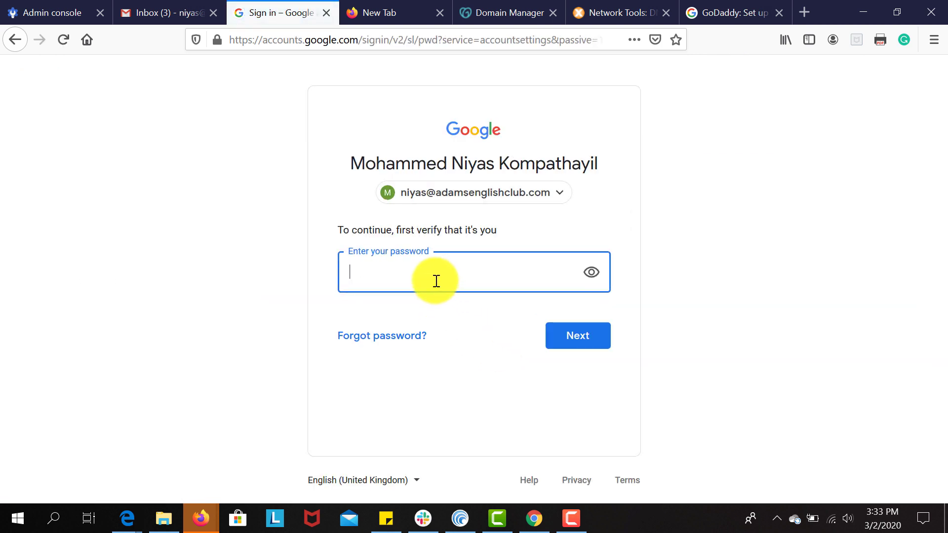
Verify identity for App passwords with the account password and the texted verification code
{"action": "key", "text": "Return"}
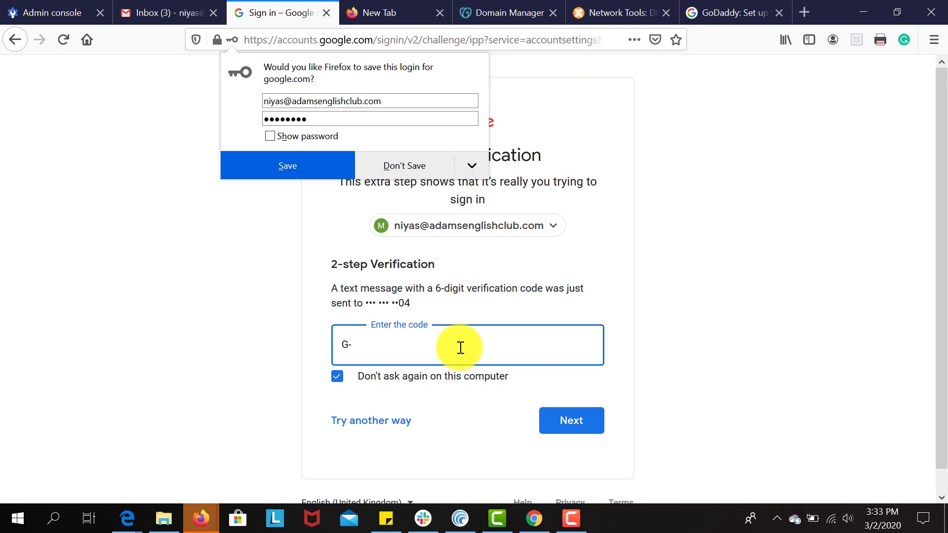
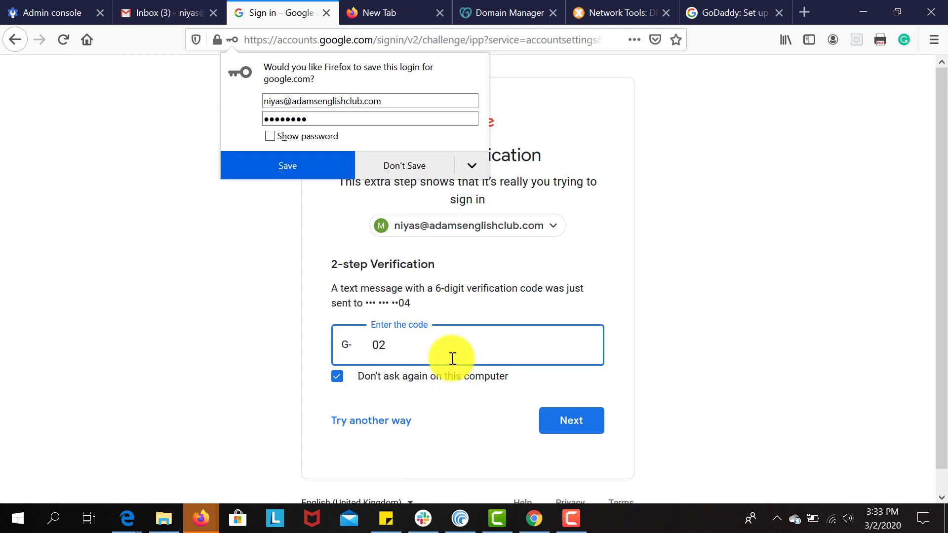
{"action": "left_click", "coordinate": [582, 422]}
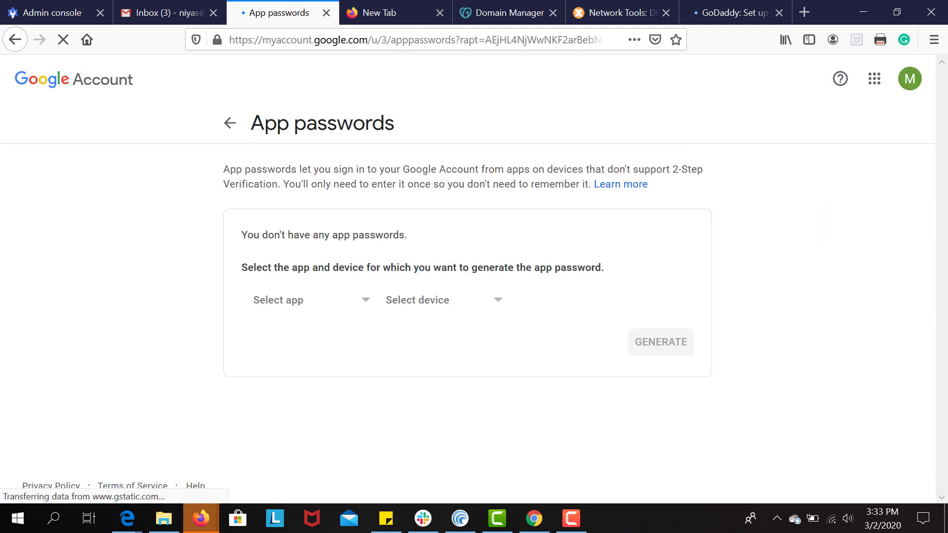
Generate an app password for a custom app named 365Migration
{"action": "left_click", "coordinate": [313, 305]}
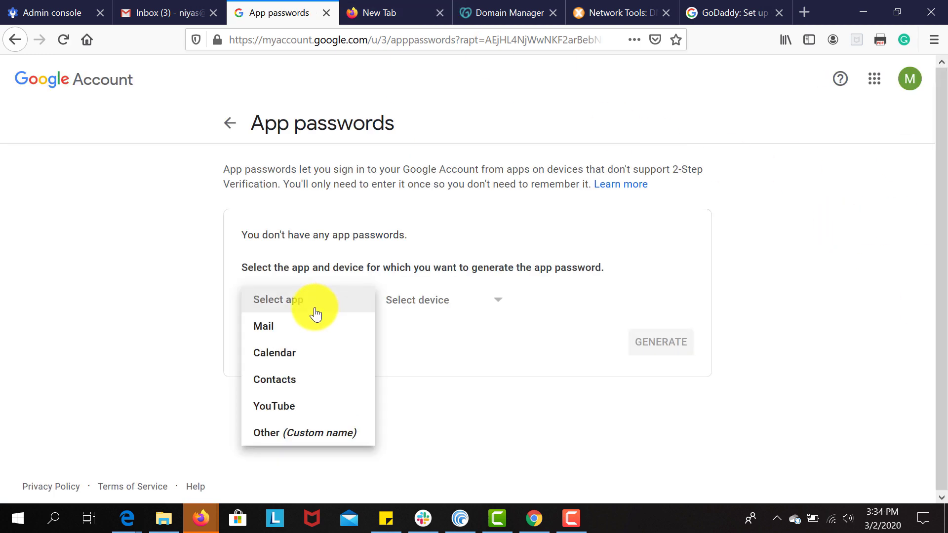
{"action": "left_click", "coordinate": [291, 432]}
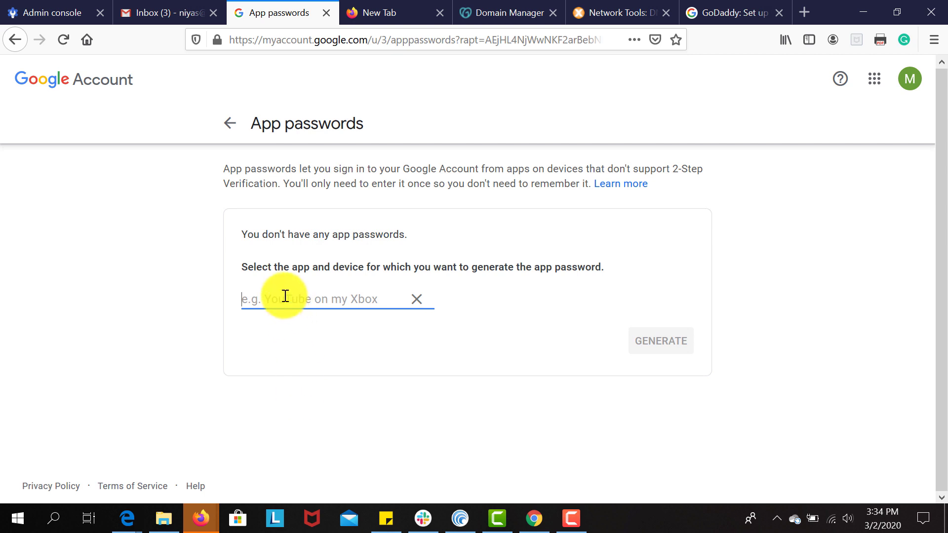
{"action": "type", "text": "365"}
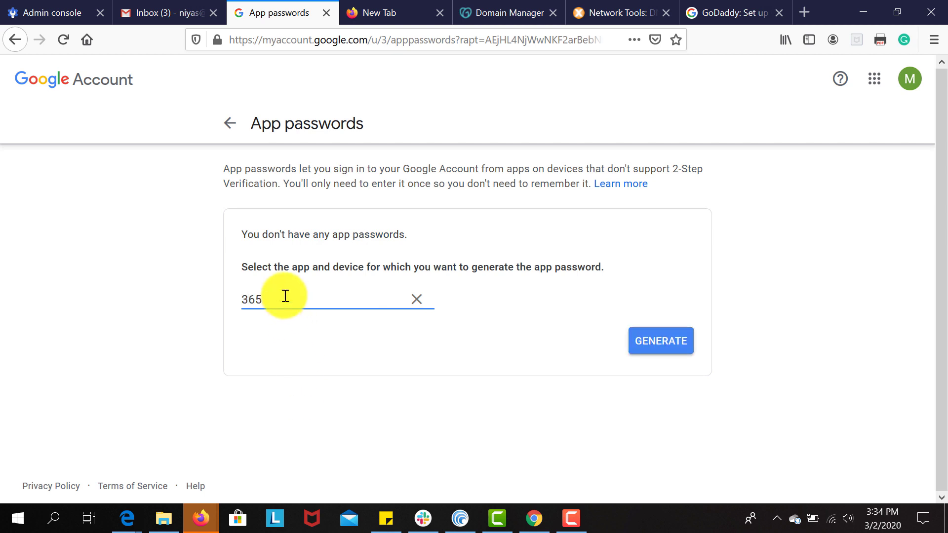
{"action": "type", "text": "Migration"}
{"action": "left_click", "coordinate": [653, 342]}
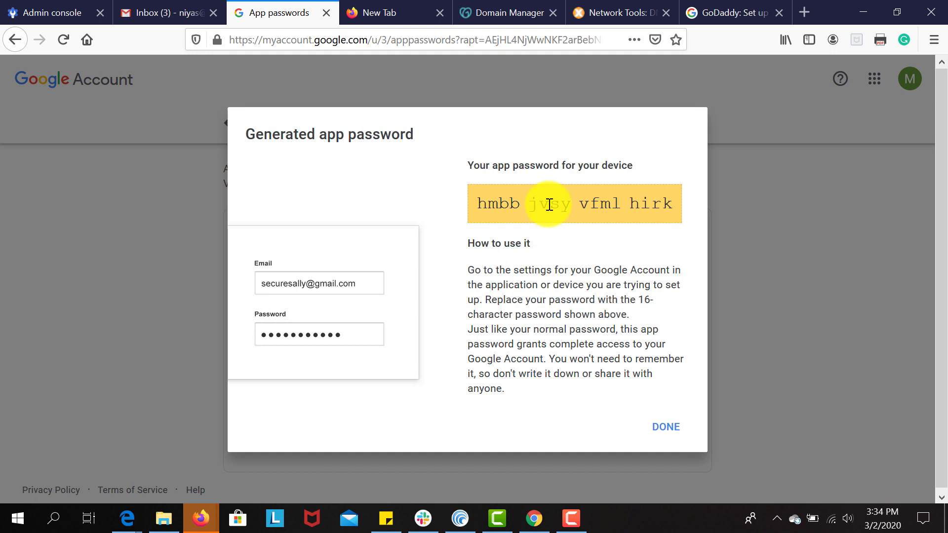
Select the entire generated app password
{"action": "left_click_drag", "start_coordinate": [477, 205], "coordinate": [671, 211]}
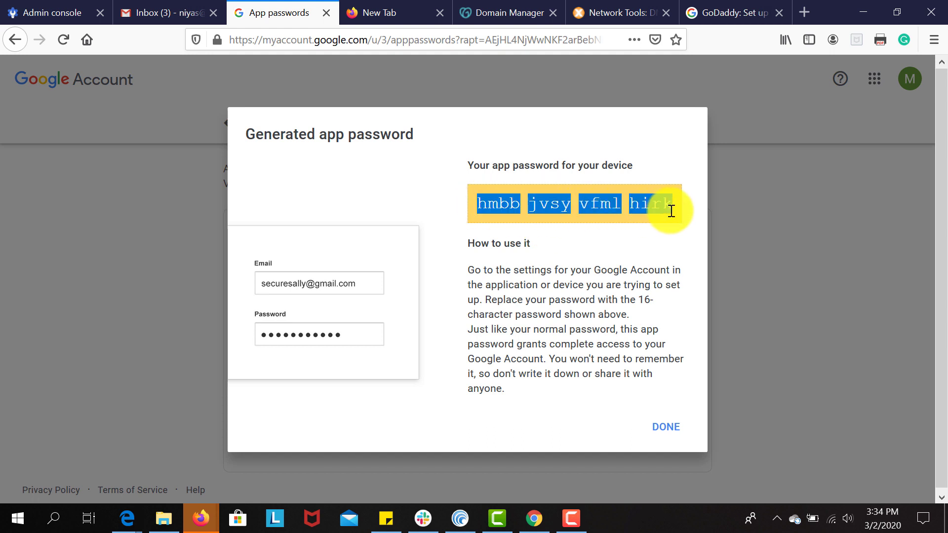
{"action": "left_click_drag", "start_coordinate": [477, 204], "coordinate": [672, 211]}
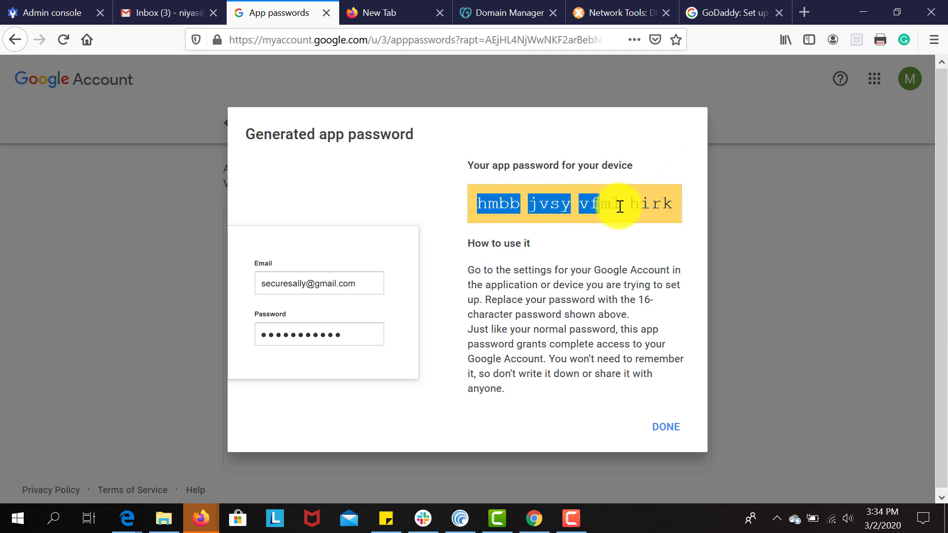
{"action": "left_click_drag", "start_coordinate": [615, 206], "coordinate": [671, 211]}
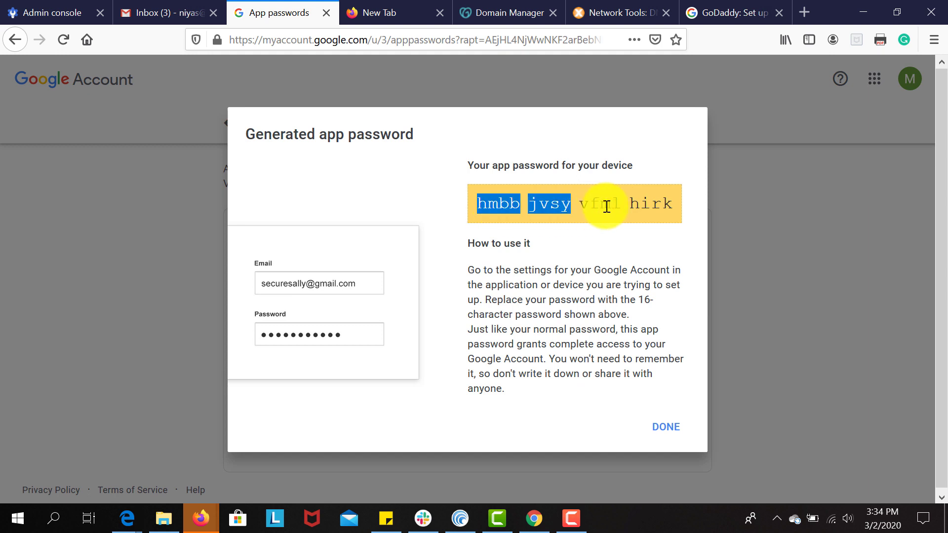
{"action": "left_click_drag", "start_coordinate": [608, 205], "coordinate": [671, 211]}
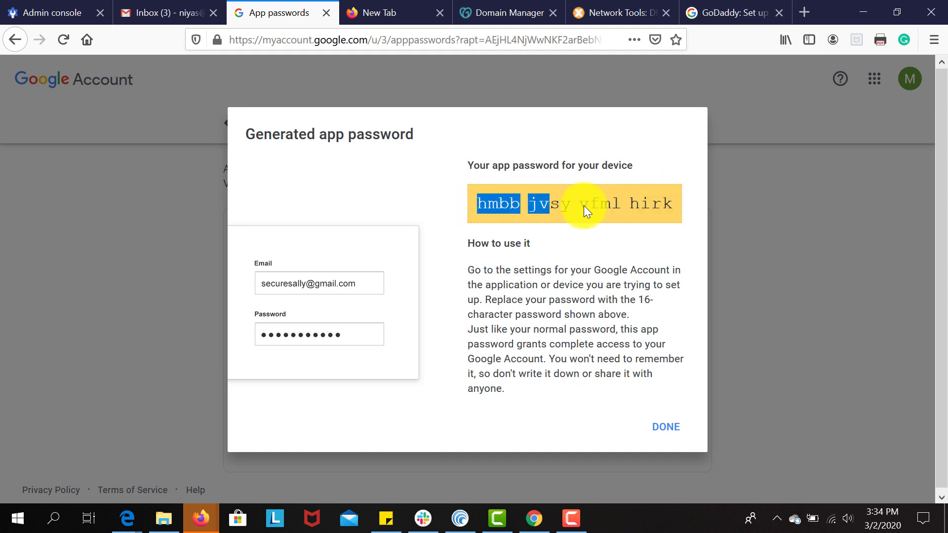
{"action": "left_click_drag", "start_coordinate": [552, 207], "coordinate": [671, 211]}
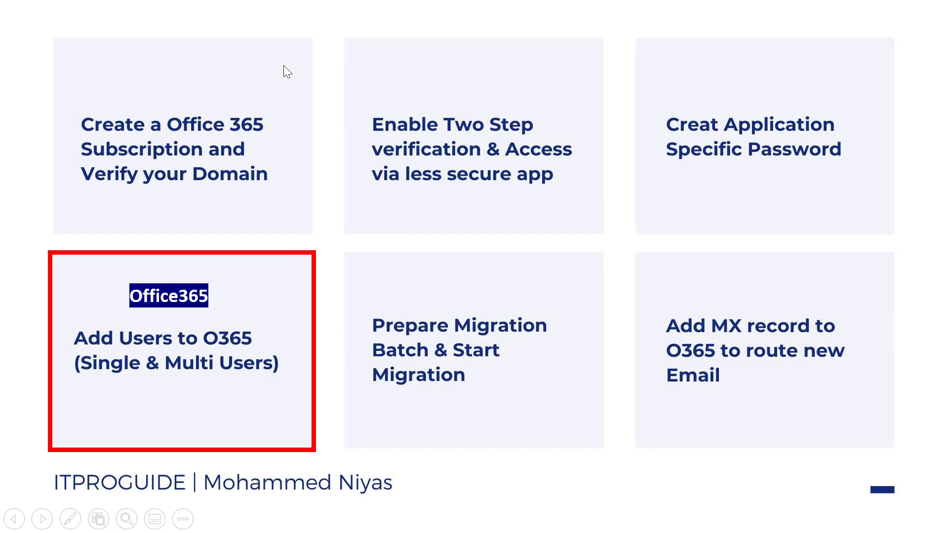
{"action": "left_click", "coordinate": [837, 197]}
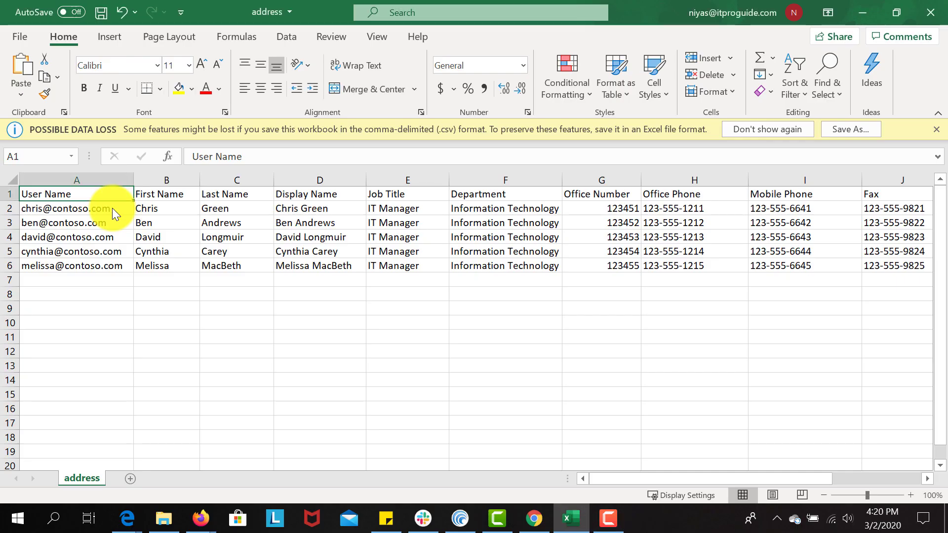
In the address CSV in Excel, replace the sample user name in cell A2 with the accounts mailbox's e-mail address
{"action": "left_click", "coordinate": [116, 209]}
{"action": "double_click", "coordinate": [119, 209]}
{"action": "left_click_drag", "start_coordinate": [119, 209], "coordinate": [16, 207]}
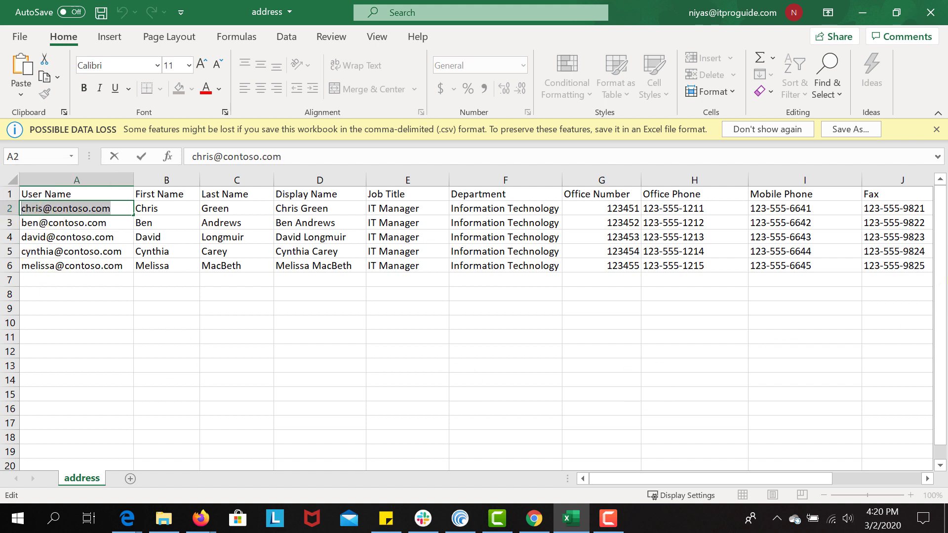
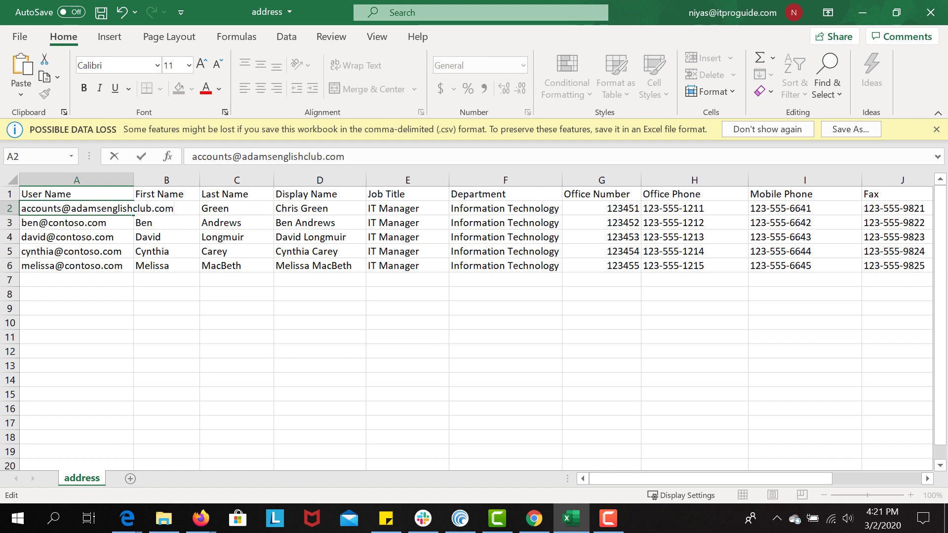
{"action": "left_click", "coordinate": [88, 207]}
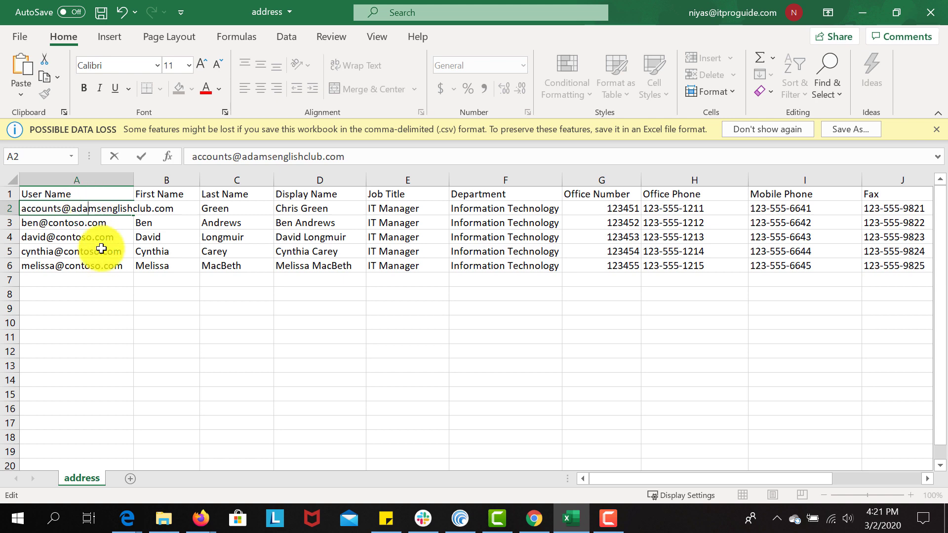
{"action": "left_click", "coordinate": [101, 248]}
{"action": "left_click", "coordinate": [124, 211]}
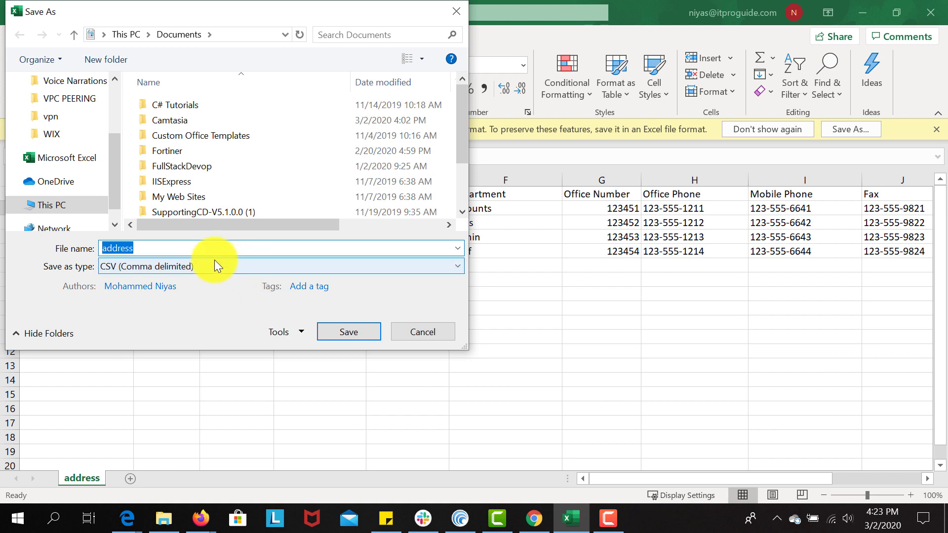
Save the user list in Documents as a comma-delimited CSV file named GsuitMigrationSheet
{"action": "type", "text": "GsuitMigrationShee"}
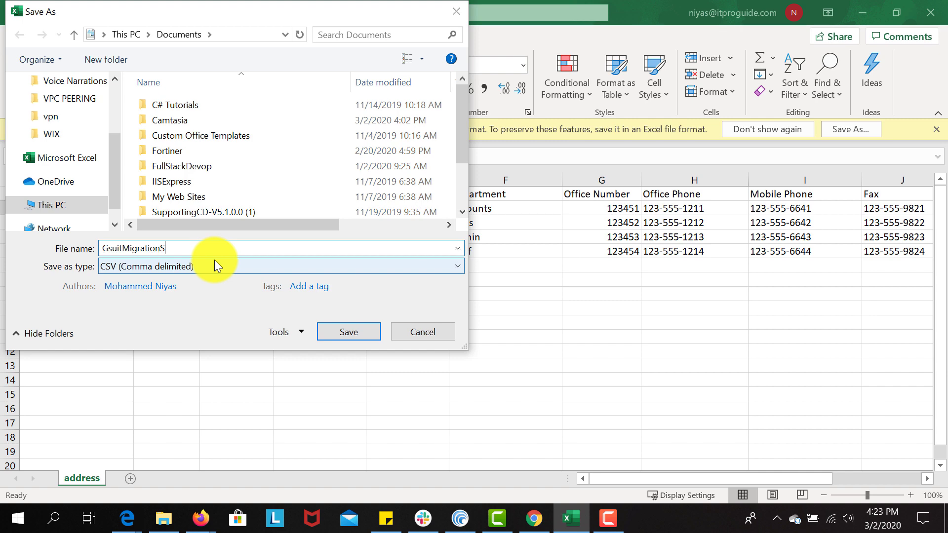
{"action": "type", "text": "t"}
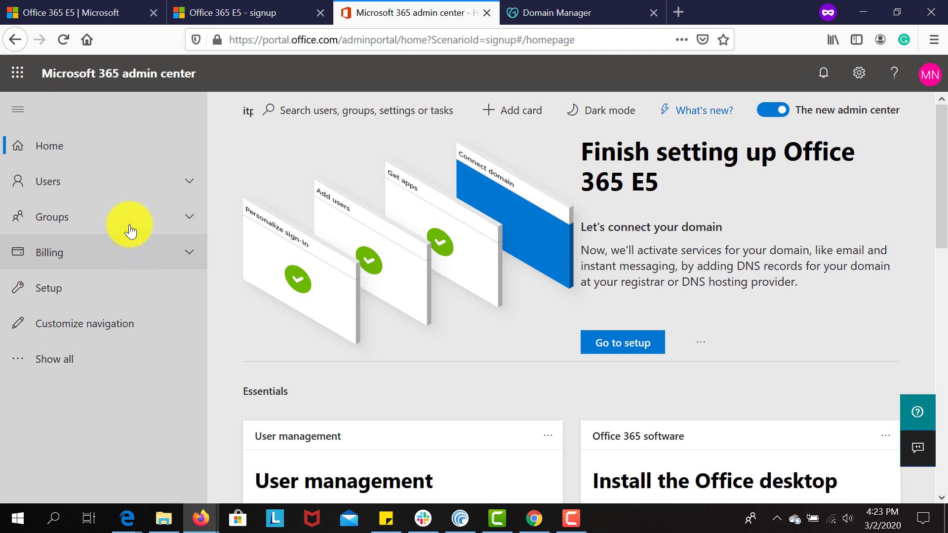
Switch to the Microsoft 365 admin center and open the list of active users
{"action": "left_click", "coordinate": [101, 183]}
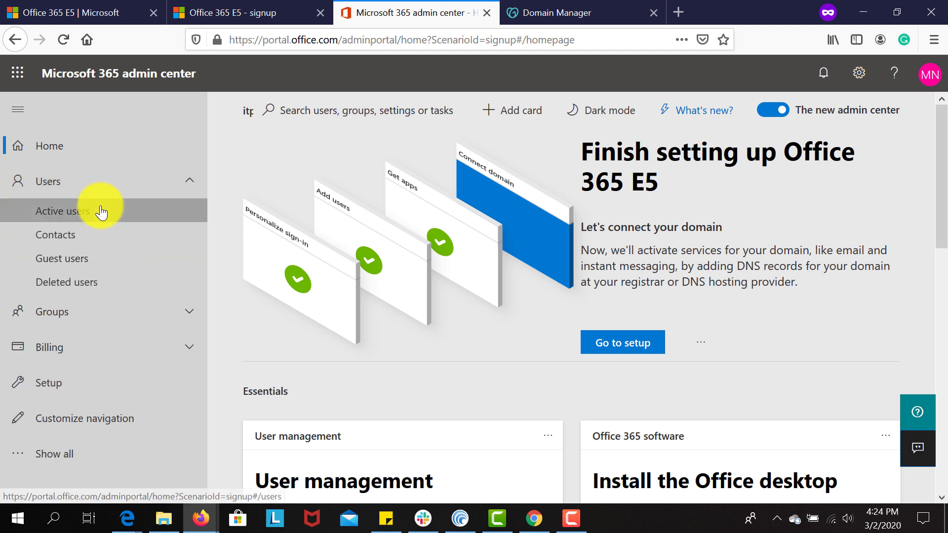
{"action": "left_click", "coordinate": [101, 211]}
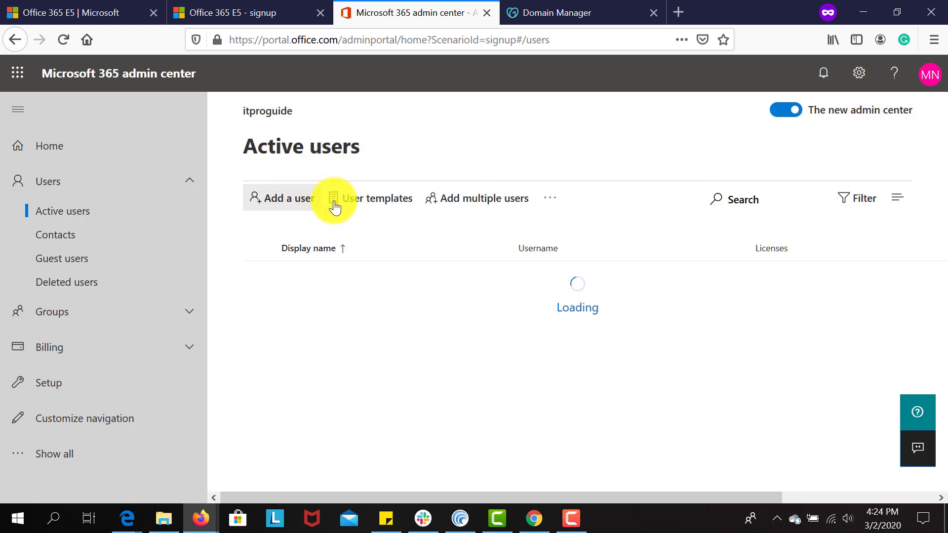
Start importing multiple users and open the CSV template with headers and sample user information in Excel to view its layout
{"action": "left_click", "coordinate": [441, 207]}
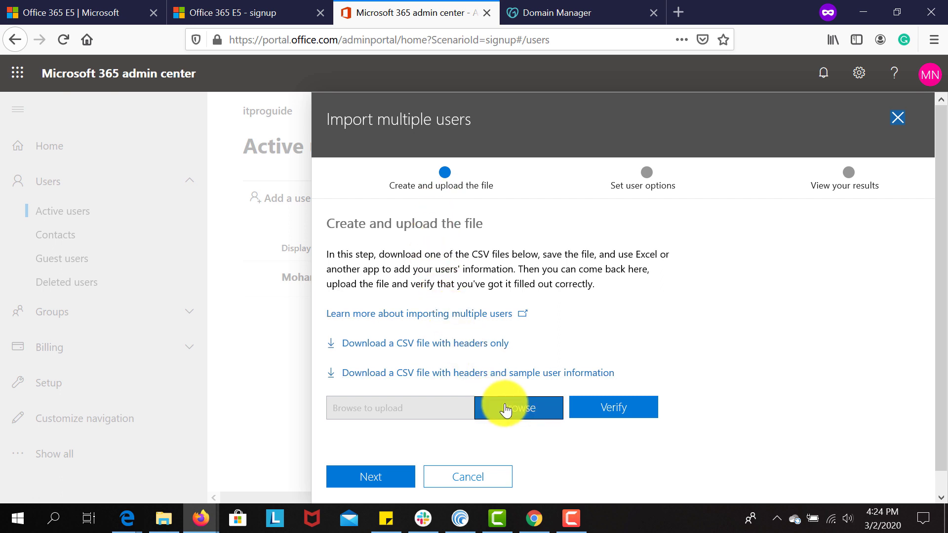
{"action": "left_click", "coordinate": [466, 375]}
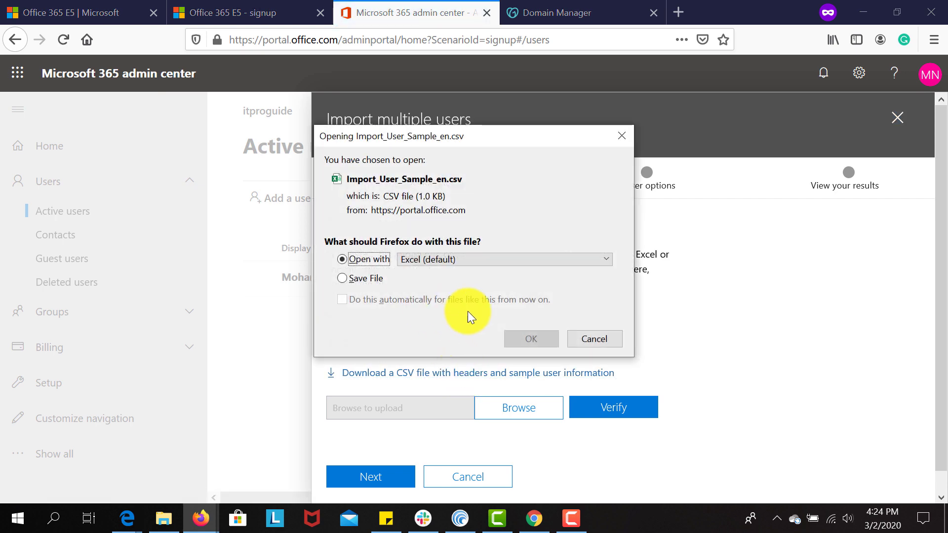
{"action": "left_click", "coordinate": [525, 330]}
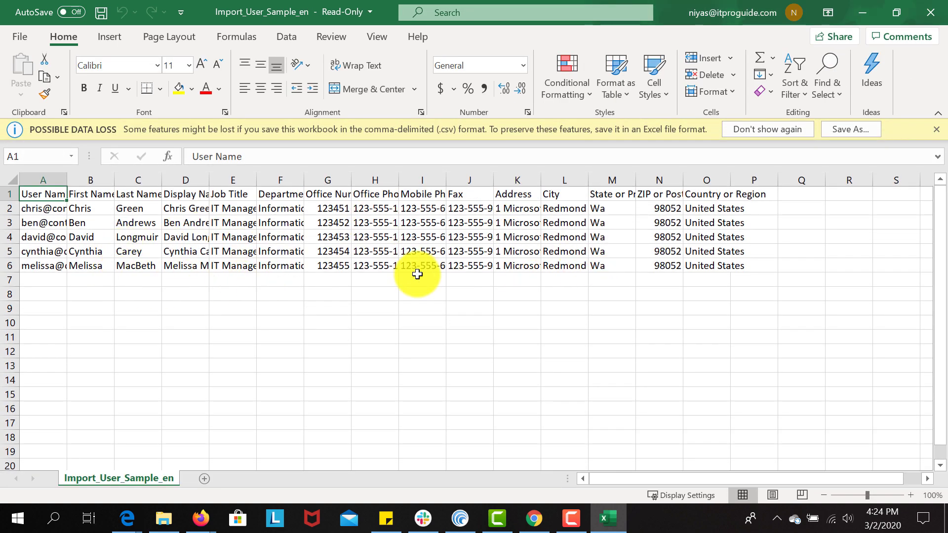
{"action": "left_click", "coordinate": [868, 19]}
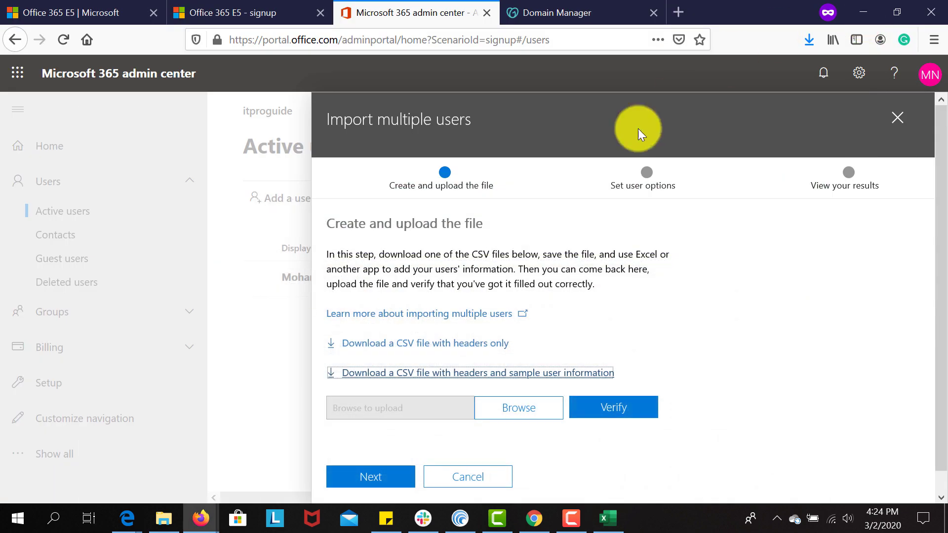
Open the headers-only CSV import template in Excel to view its columns, and return to the user import
{"action": "left_click", "coordinate": [464, 344]}
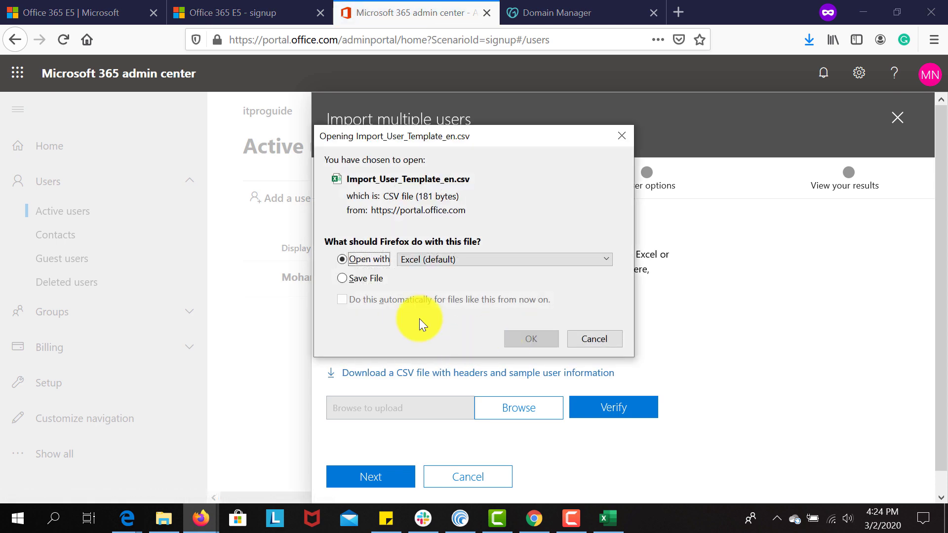
{"action": "left_click", "coordinate": [549, 337]}
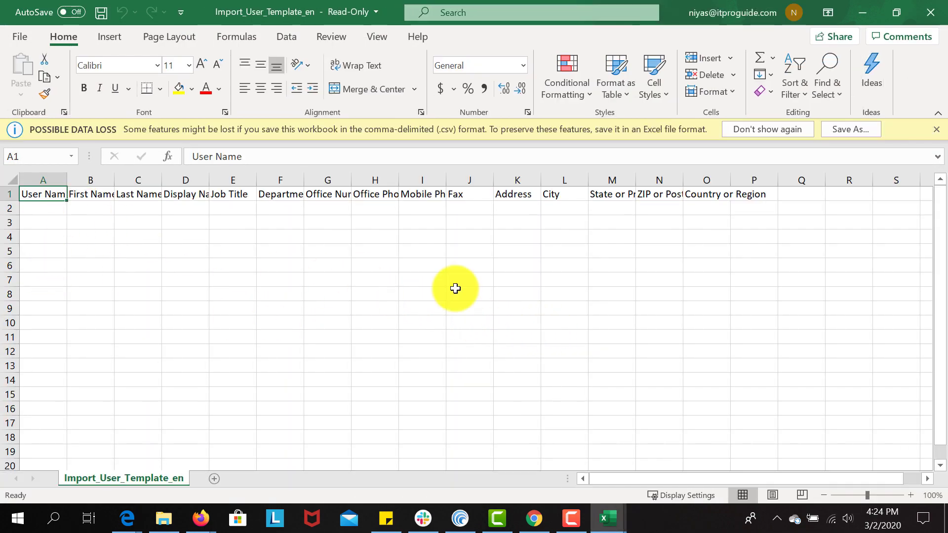
{"action": "left_click", "coordinate": [863, 18]}
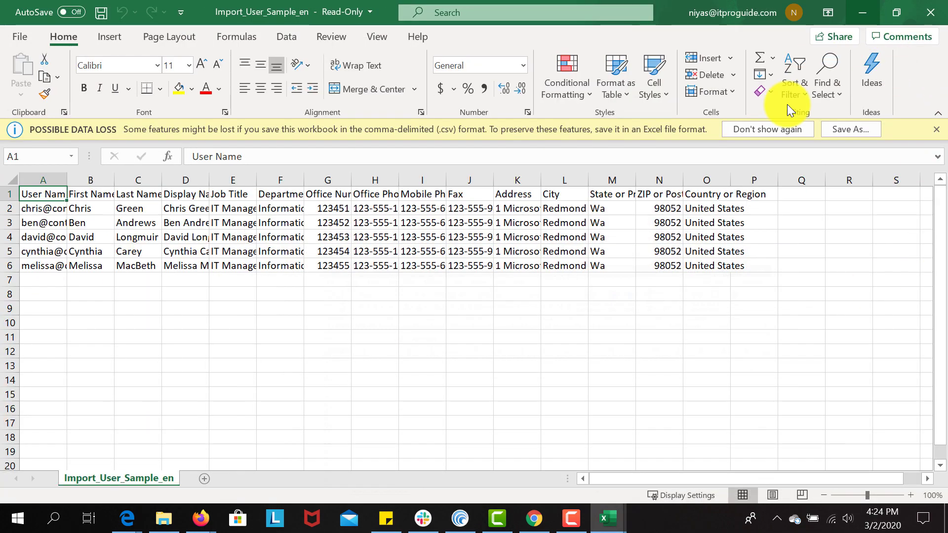
{"action": "left_click", "coordinate": [862, 11]}
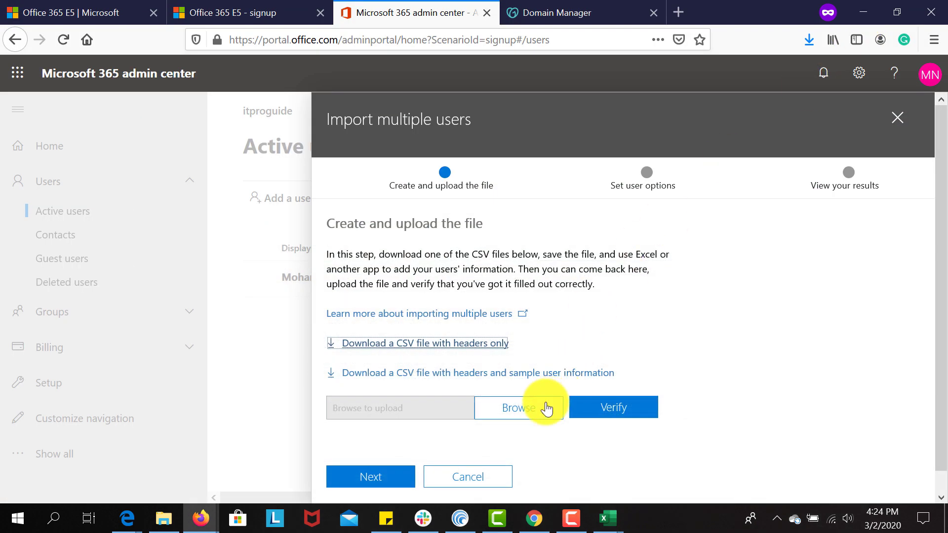
Upload GsuitMigrationSheet.csv from Documents as the user import file and proceed to the user options
{"action": "left_click", "coordinate": [524, 415]}
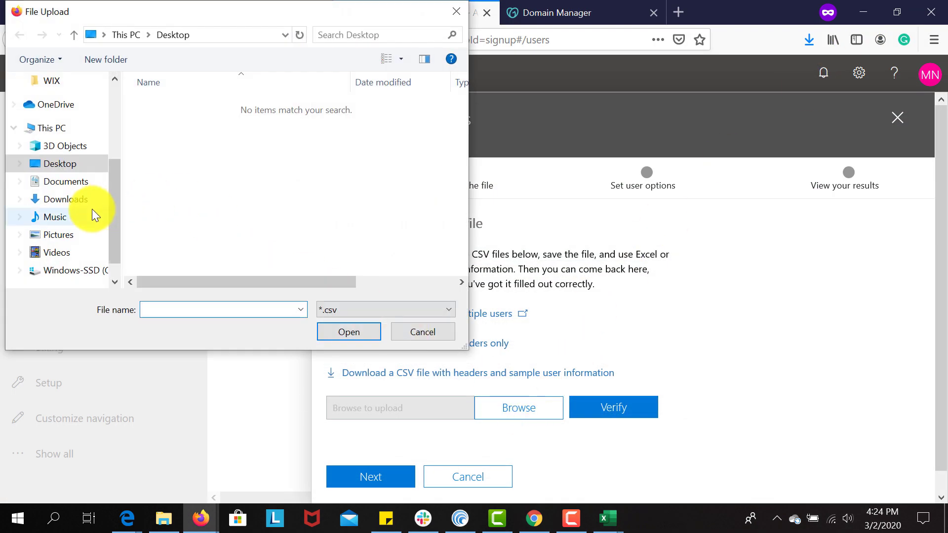
{"action": "left_click", "coordinate": [84, 182]}
{"action": "left_click", "coordinate": [184, 144]}
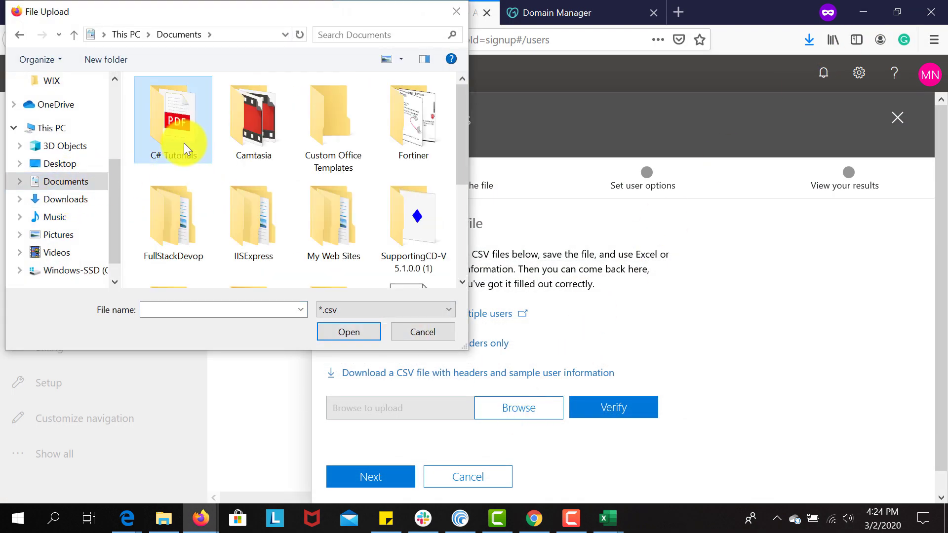
{"action": "key", "text": "g"}
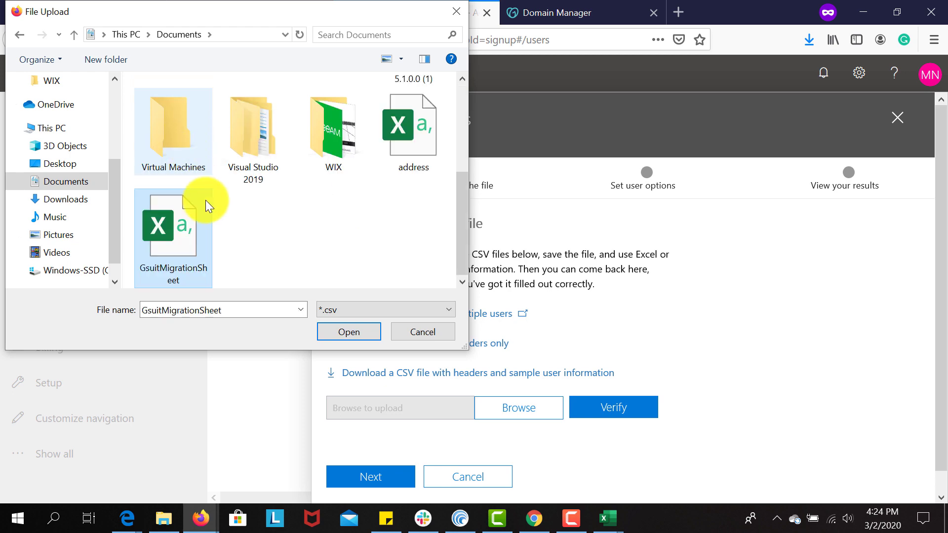
{"action": "double_click", "coordinate": [192, 230]}
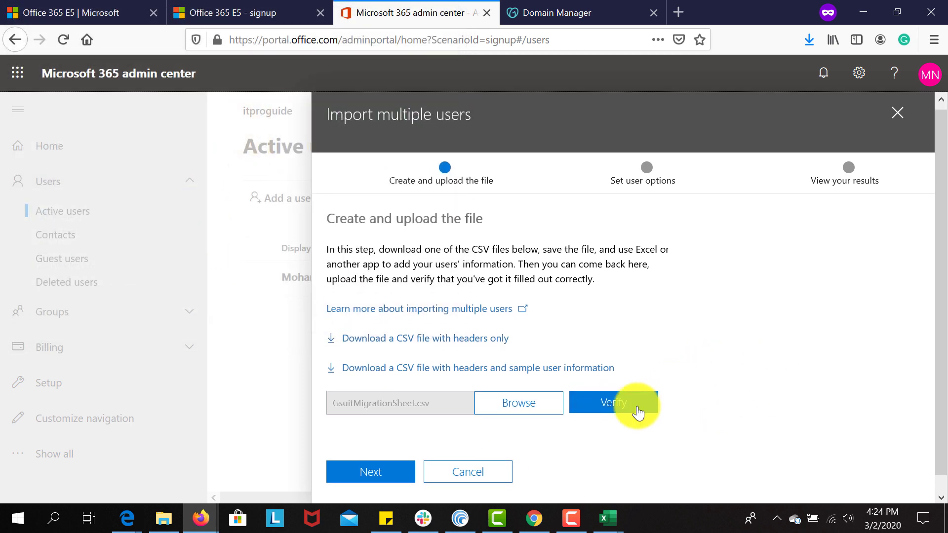
{"action": "scroll", "coordinate": [662, 395], "scroll_direction": "down", "scroll_amount": 1}
{"action": "left_click", "coordinate": [344, 464]}
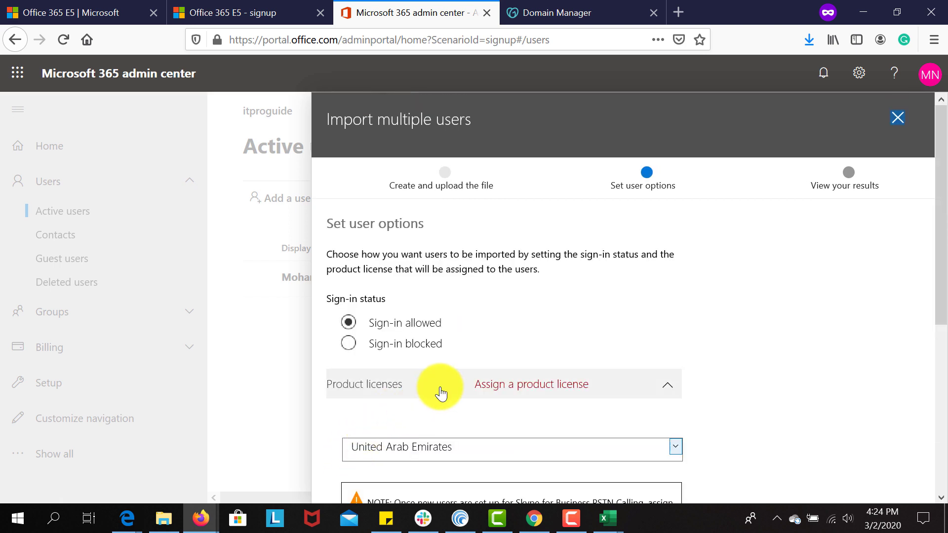
Assign the Office 365 E5 product license to the imported users and proceed to the import results
{"action": "scroll", "coordinate": [435, 387], "scroll_direction": "down", "scroll_amount": 3}
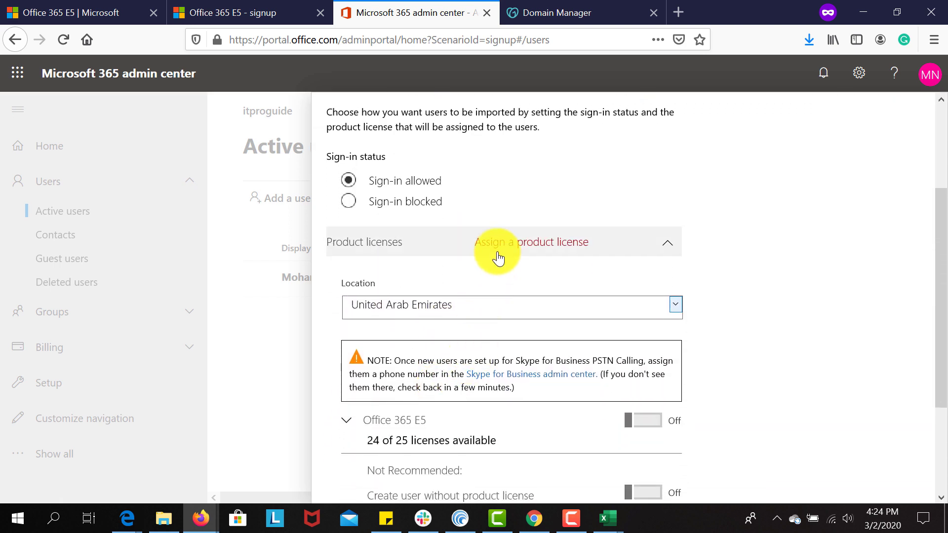
{"action": "left_click", "coordinate": [495, 249]}
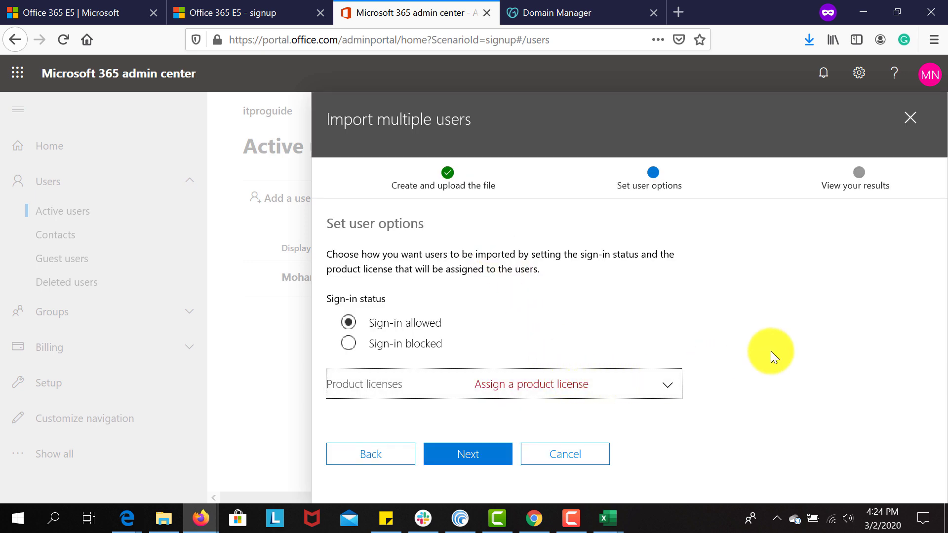
{"action": "left_click", "coordinate": [582, 393]}
{"action": "scroll", "coordinate": [617, 378], "scroll_direction": "down", "scroll_amount": 4}
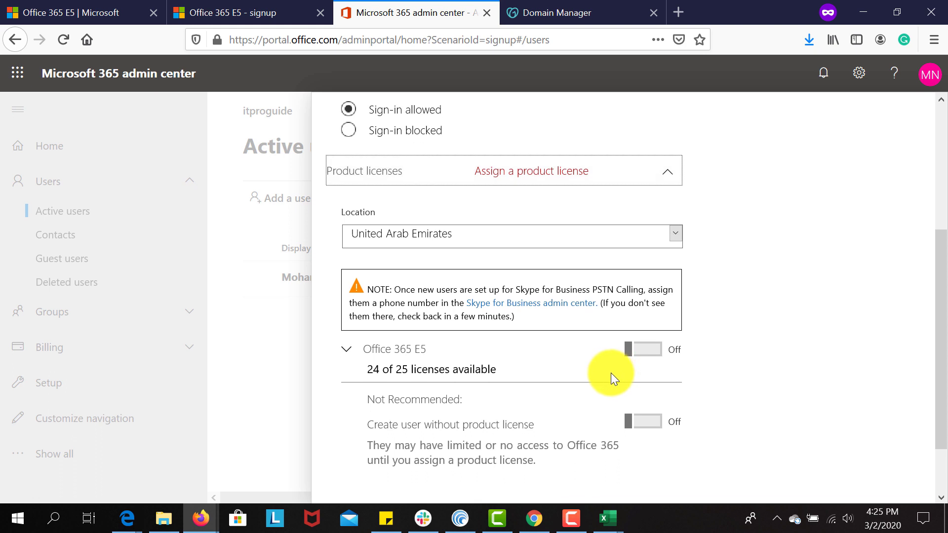
{"action": "left_click", "coordinate": [645, 362]}
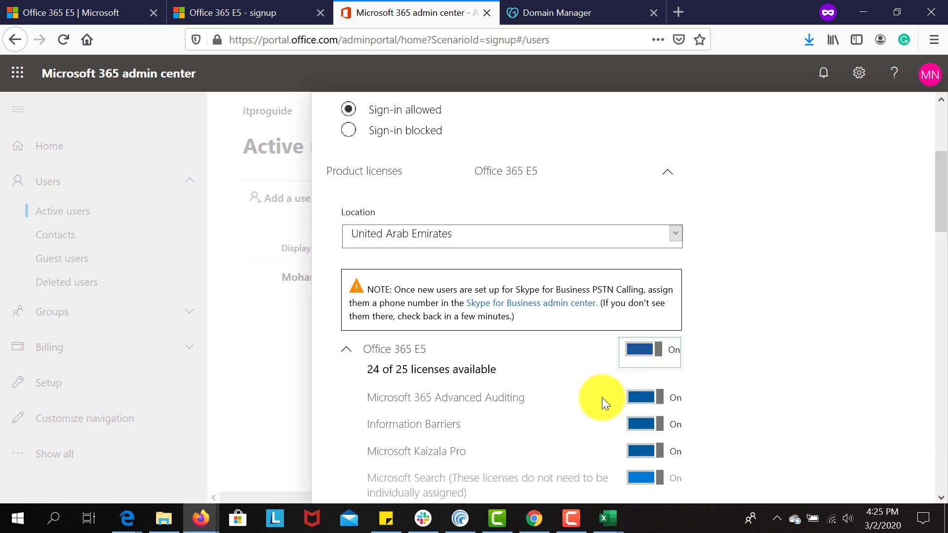
{"action": "scroll", "coordinate": [602, 398], "scroll_direction": "down", "scroll_amount": 4}
{"action": "scroll", "coordinate": [602, 398], "scroll_direction": "down", "scroll_amount": 20}
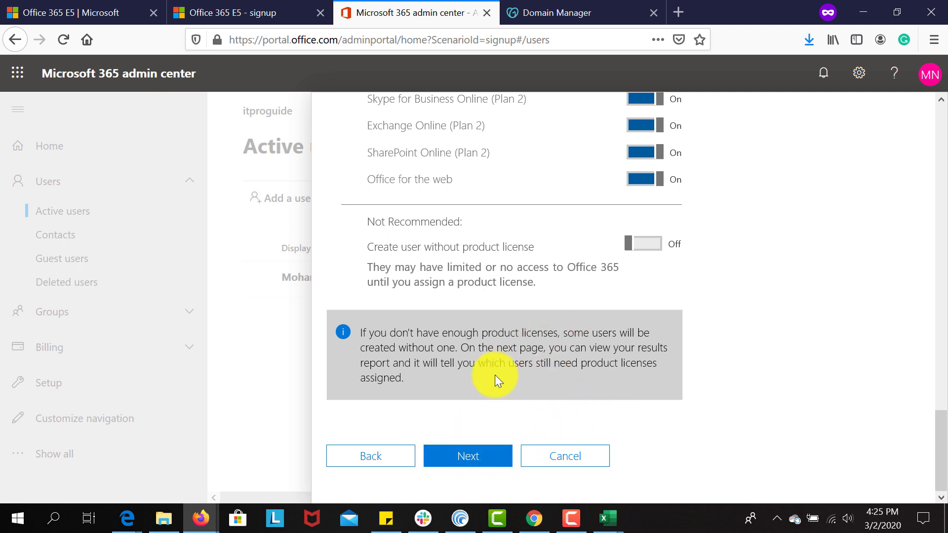
{"action": "left_click", "coordinate": [475, 450]}
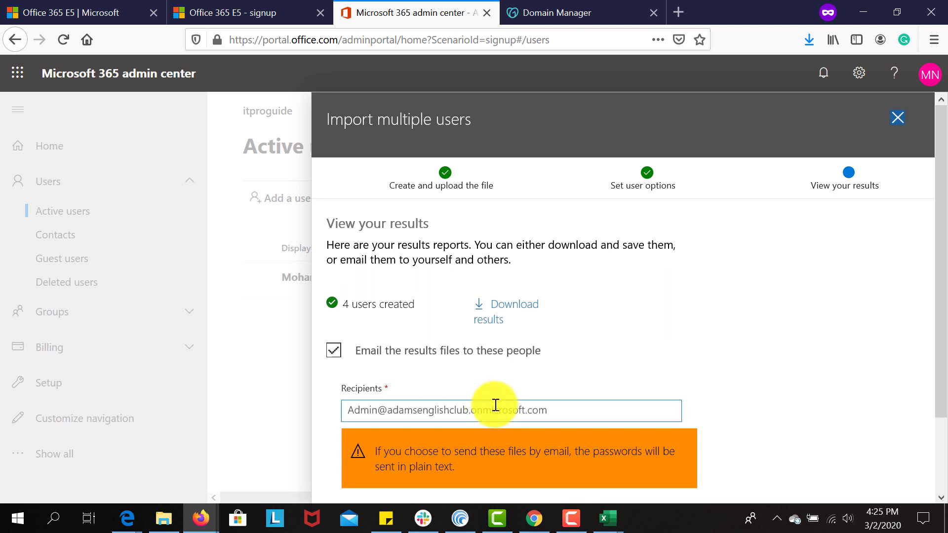
Open the import results file in Excel and widen the Display name, Username and Password columns to read the created accounts
{"action": "scroll", "coordinate": [509, 417], "scroll_direction": "down", "scroll_amount": 3}
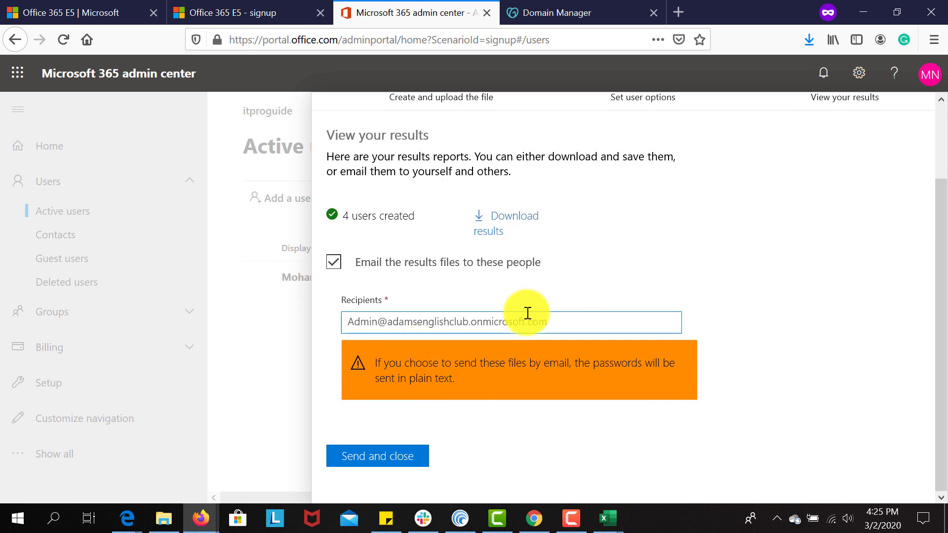
{"action": "left_click", "coordinate": [479, 226]}
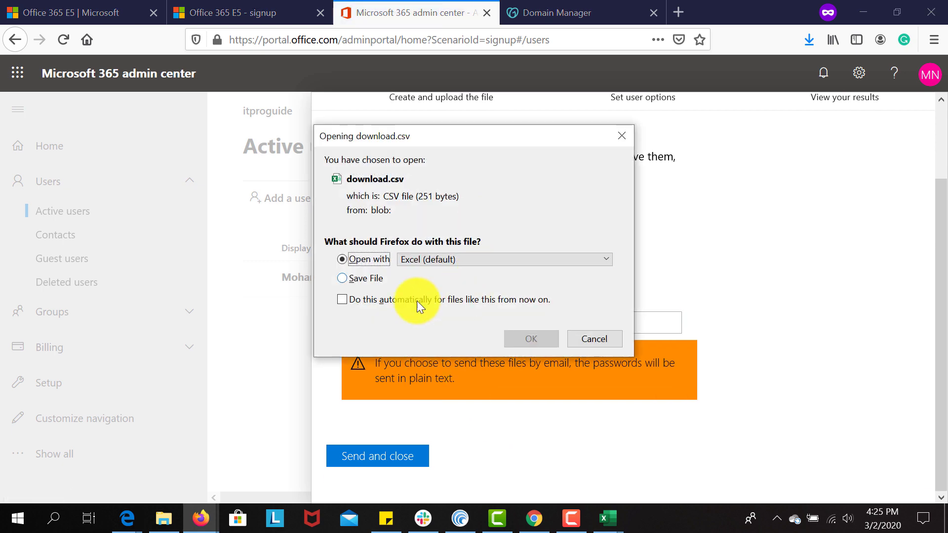
{"action": "left_click", "coordinate": [533, 340]}
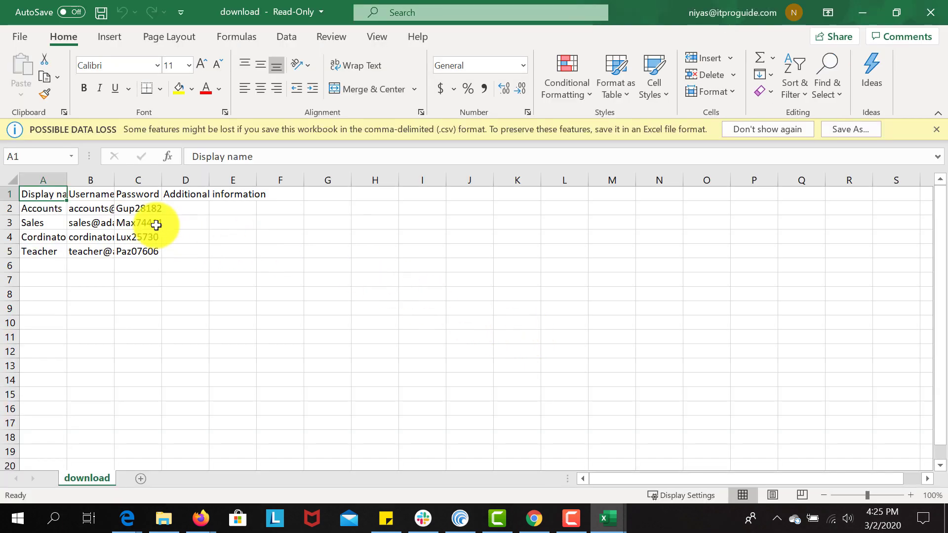
{"action": "double_click", "coordinate": [69, 179]}
{"action": "left_click_drag", "start_coordinate": [143, 179], "coordinate": [353, 180]}
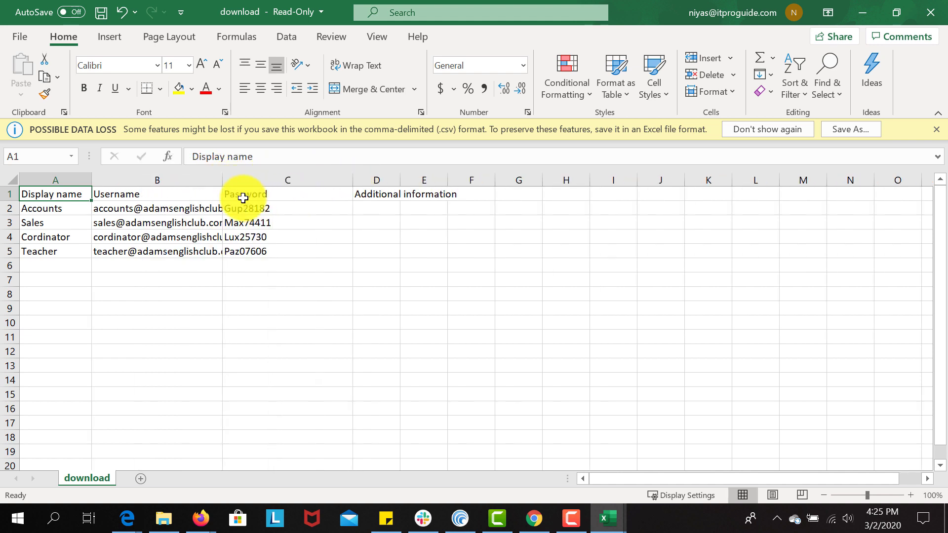
{"action": "left_click_drag", "start_coordinate": [223, 181], "coordinate": [275, 190]}
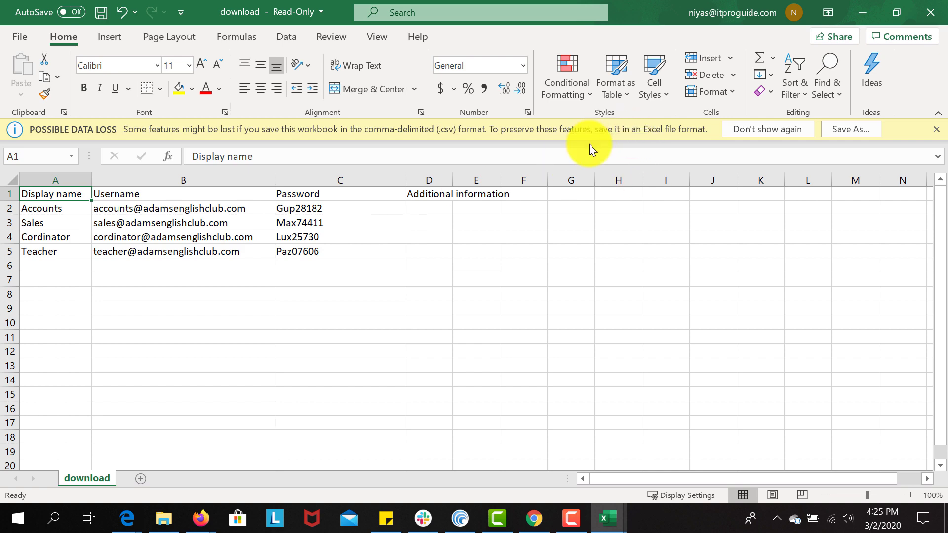
{"action": "left_click", "coordinate": [863, 9]}
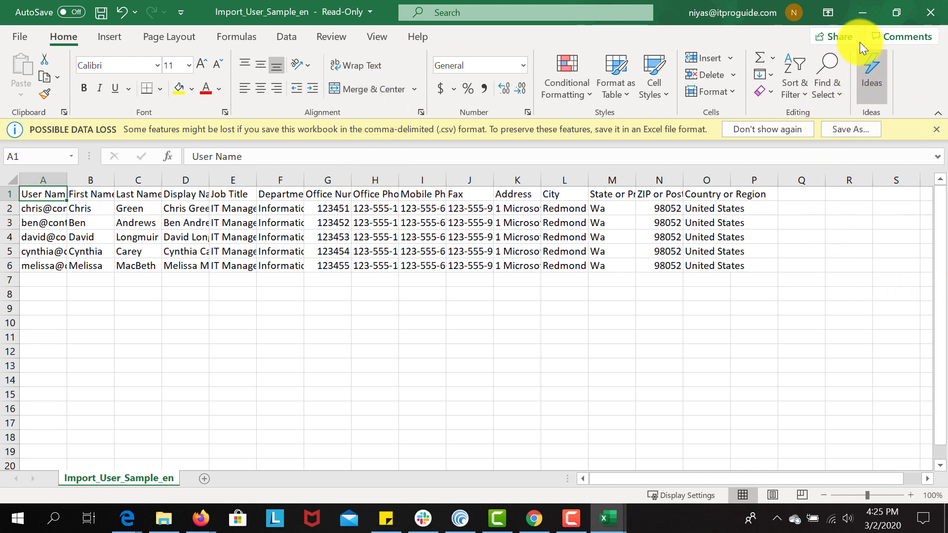
{"action": "left_click", "coordinate": [863, 15]}
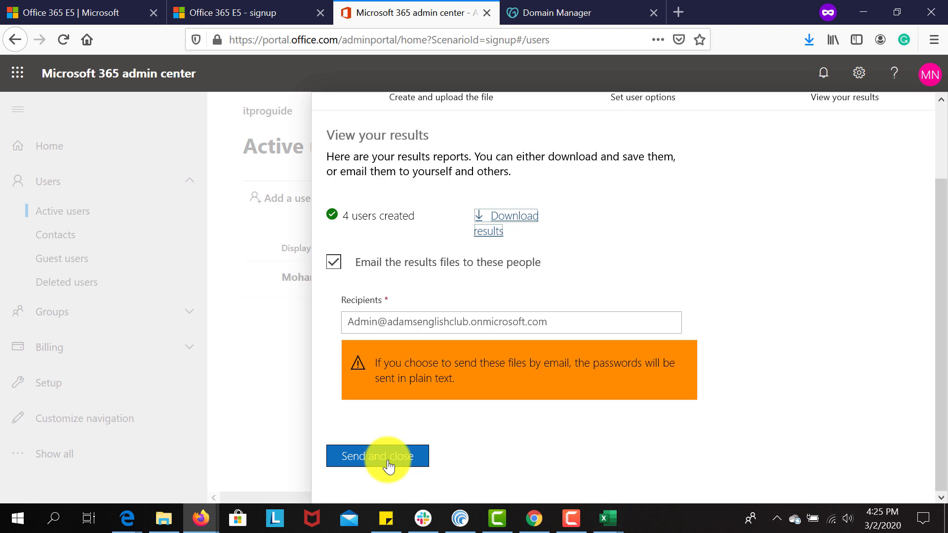
Email the results files to the listed recipient, closing the import, and reload the active users list
{"action": "left_click", "coordinate": [388, 459]}
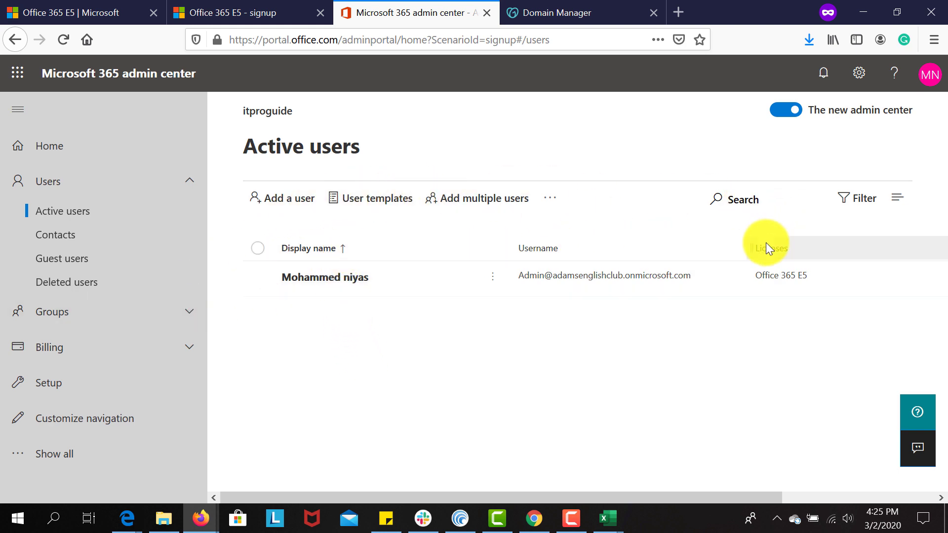
{"action": "left_click", "coordinate": [46, 265]}
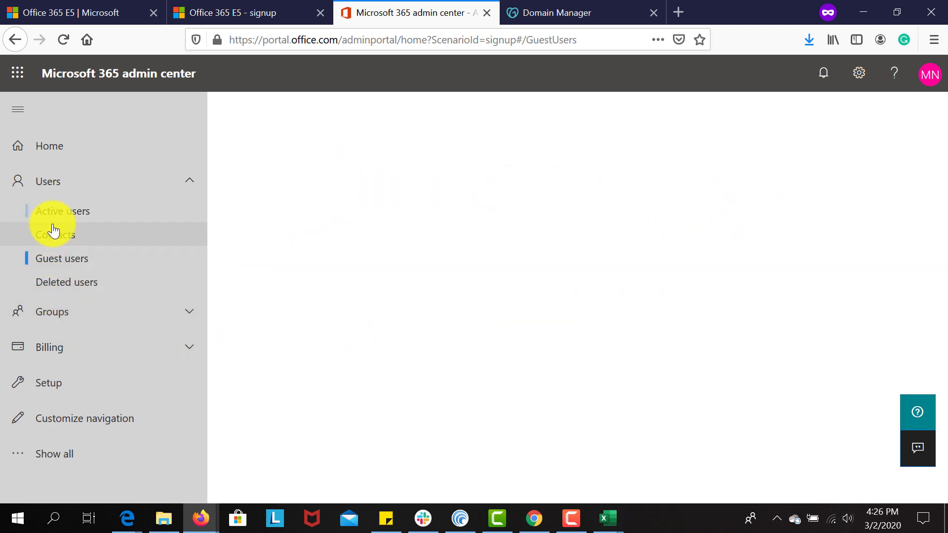
{"action": "left_click", "coordinate": [52, 211]}
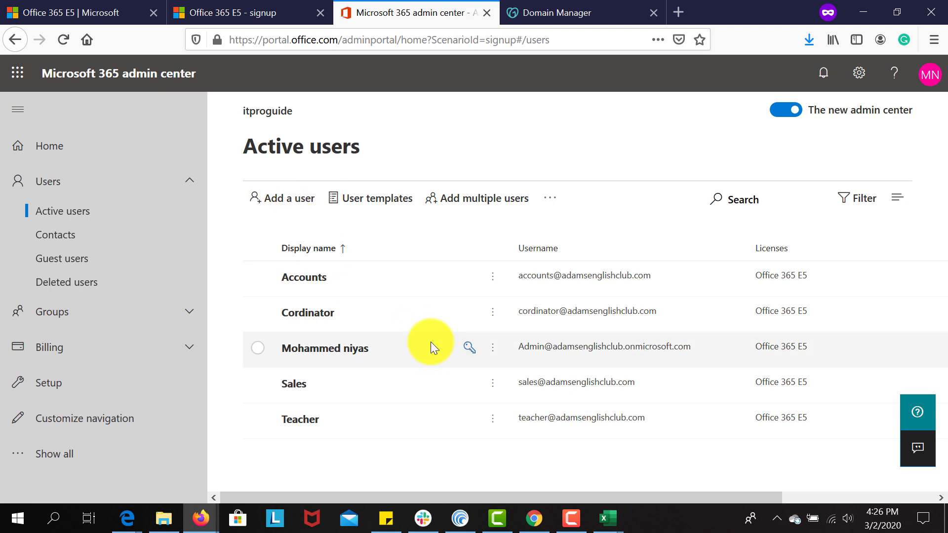
Start adding a single user and fill in the person's first name, last name and username
{"action": "left_click", "coordinate": [278, 203]}
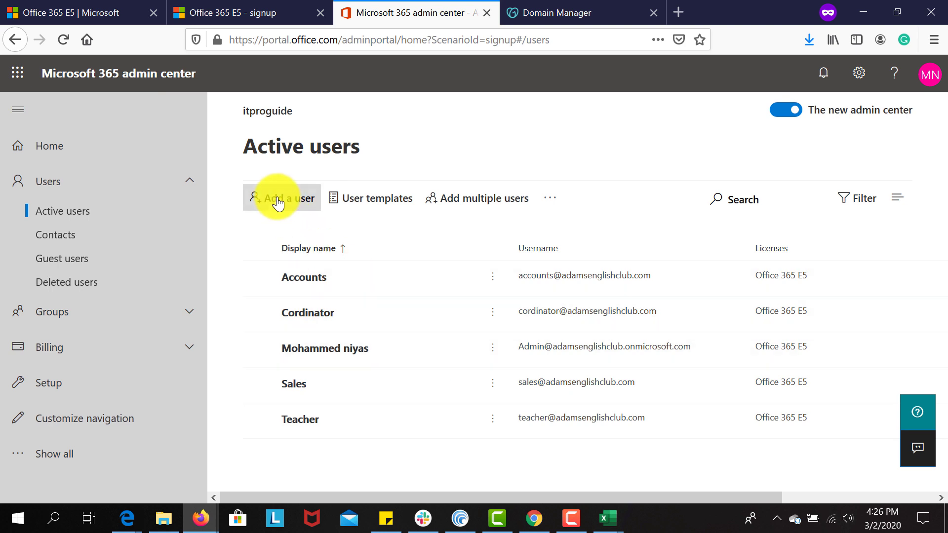
{"action": "left_click", "coordinate": [429, 255]}
{"action": "key", "text": "Tab"}
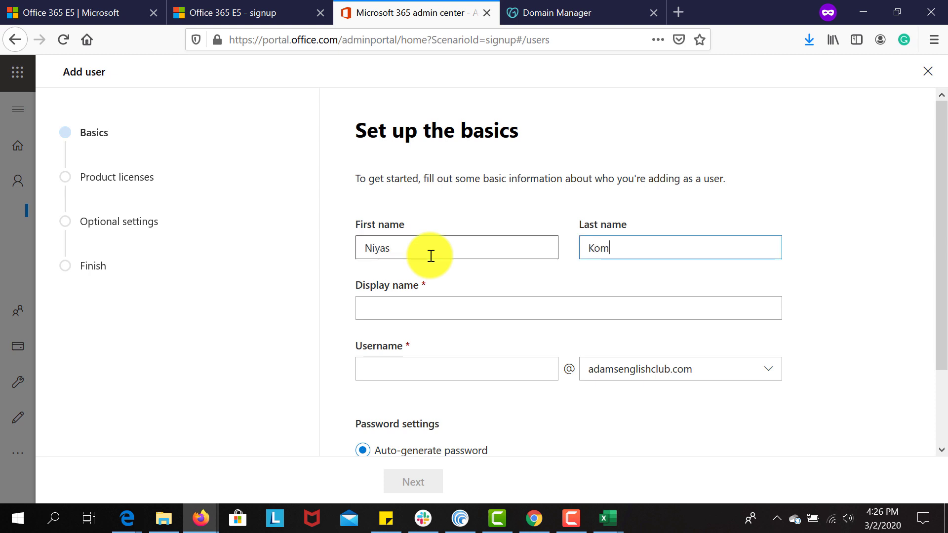
{"action": "key", "text": "Tab"}
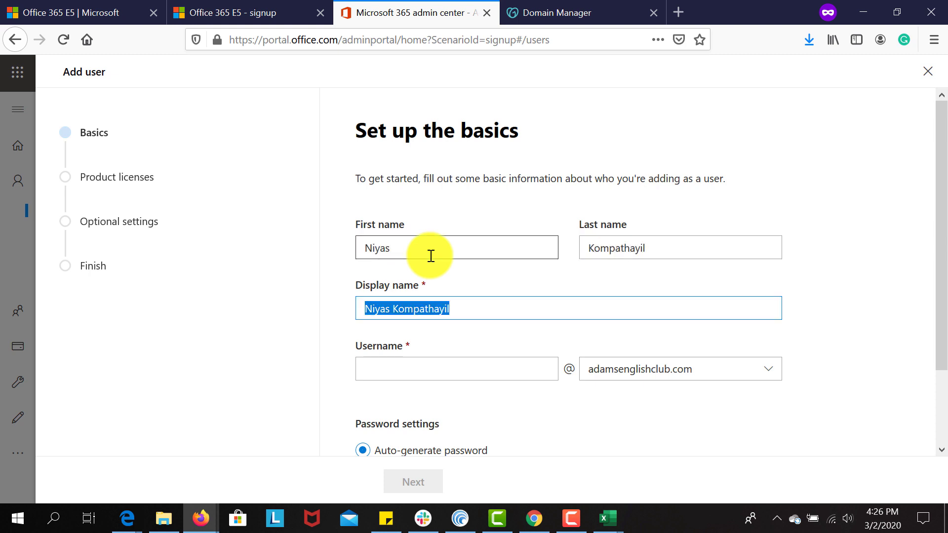
{"action": "key", "text": "Tab"}
{"action": "type", "text": "niyas"}
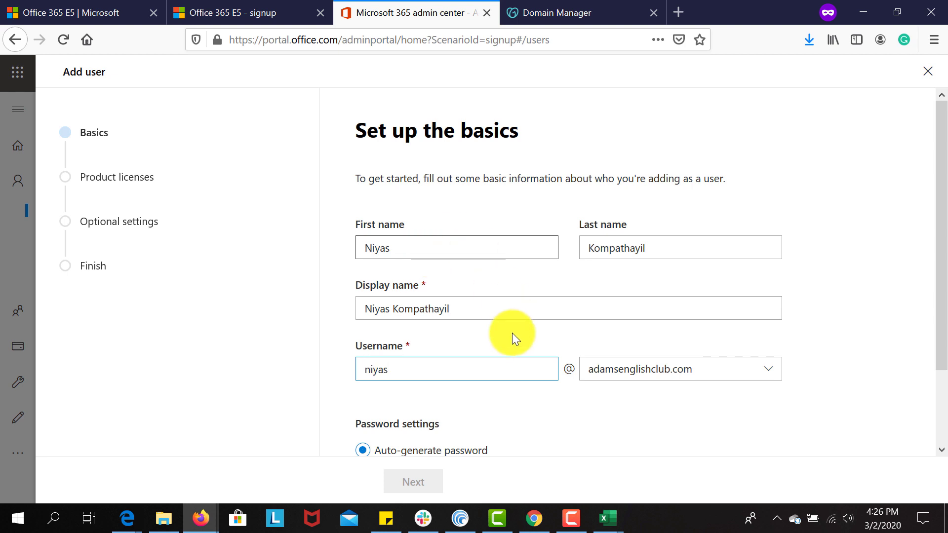
Set the new user's password to be created manually and enter the account password
{"action": "scroll", "coordinate": [512, 336], "scroll_direction": "down", "scroll_amount": 3}
{"action": "left_click", "coordinate": [425, 383]}
{"action": "scroll", "coordinate": [410, 401], "scroll_direction": "down", "scroll_amount": 1}
{"action": "left_click", "coordinate": [384, 388]}
{"action": "scroll", "coordinate": [402, 383], "scroll_direction": "down", "scroll_amount": 2}
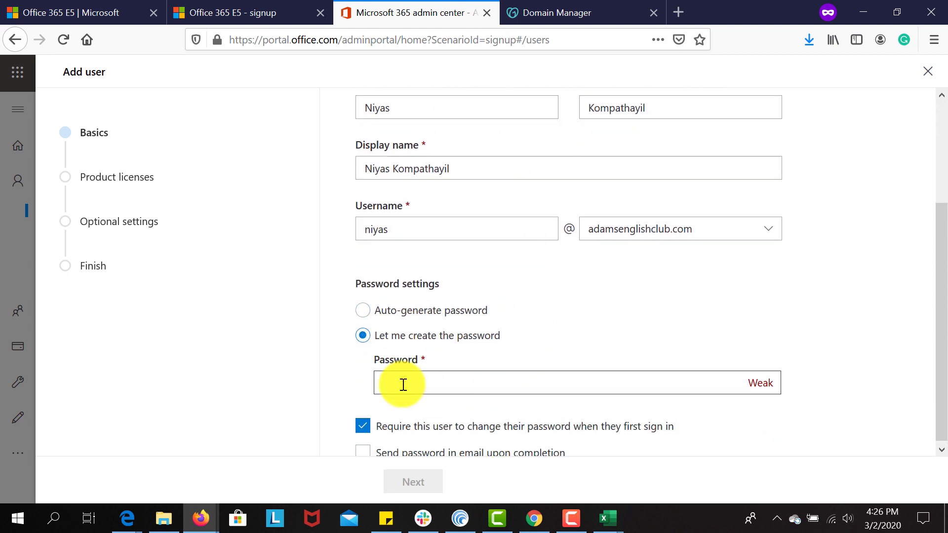
{"action": "left_click", "coordinate": [416, 380]}
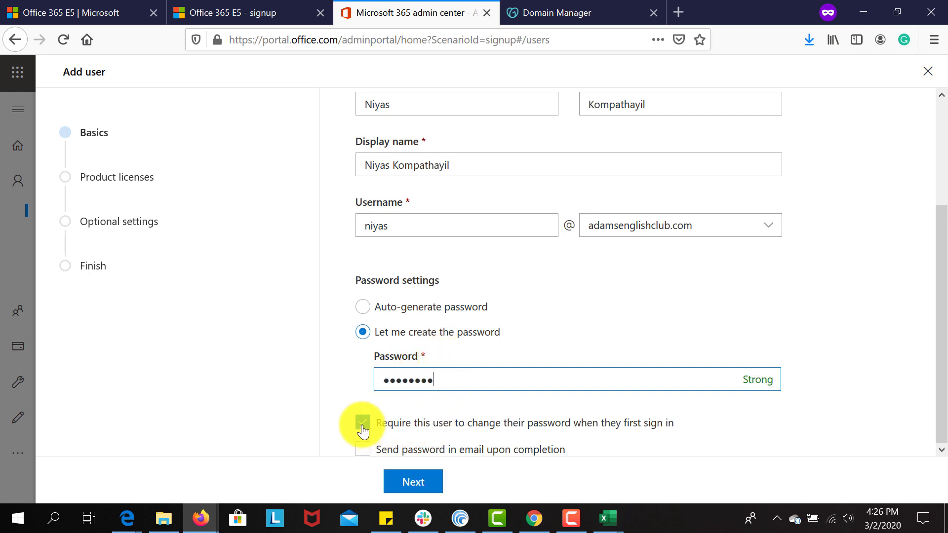
Turn off the required password change at first sign-in, keep the Office 365 E5 license, and continue to the final review
{"action": "left_click", "coordinate": [362, 427]}
{"action": "left_click", "coordinate": [413, 482]}
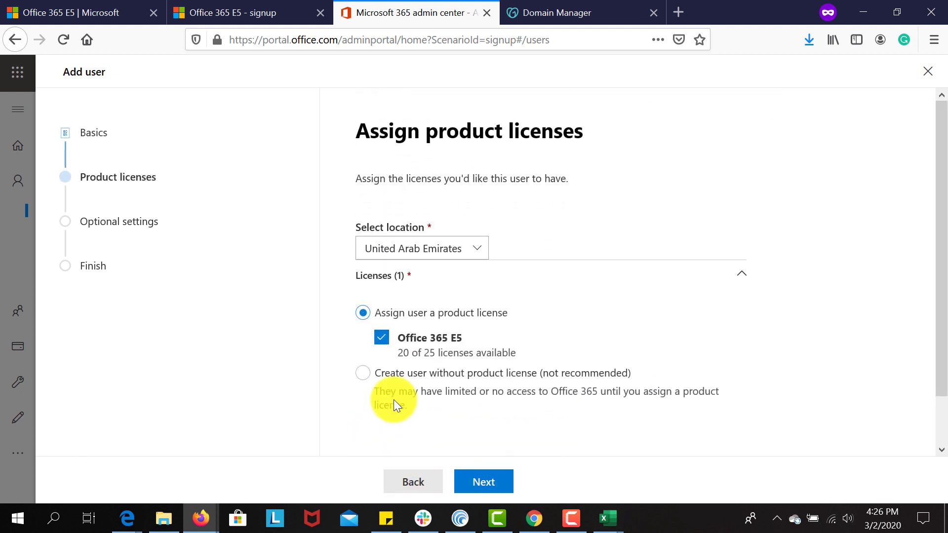
{"action": "left_click", "coordinate": [461, 478]}
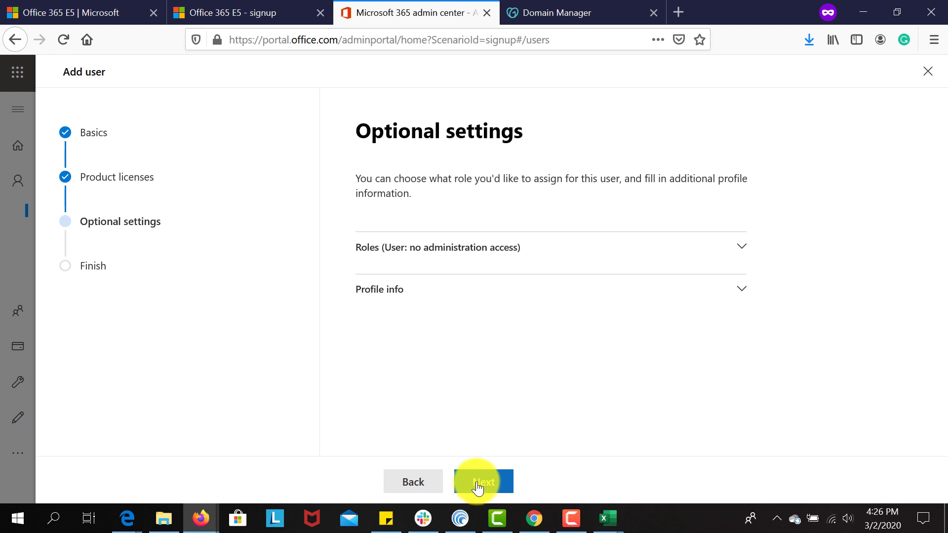
{"action": "left_click", "coordinate": [483, 479]}
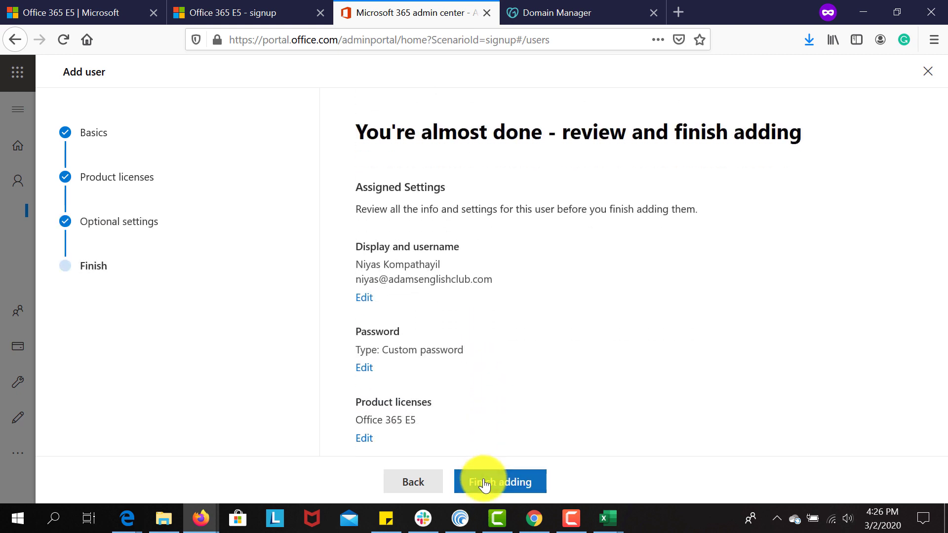
Return to the new user's optional settings and set the role to Admin center access
{"action": "left_click", "coordinate": [434, 483]}
{"action": "left_click", "coordinate": [437, 250]}
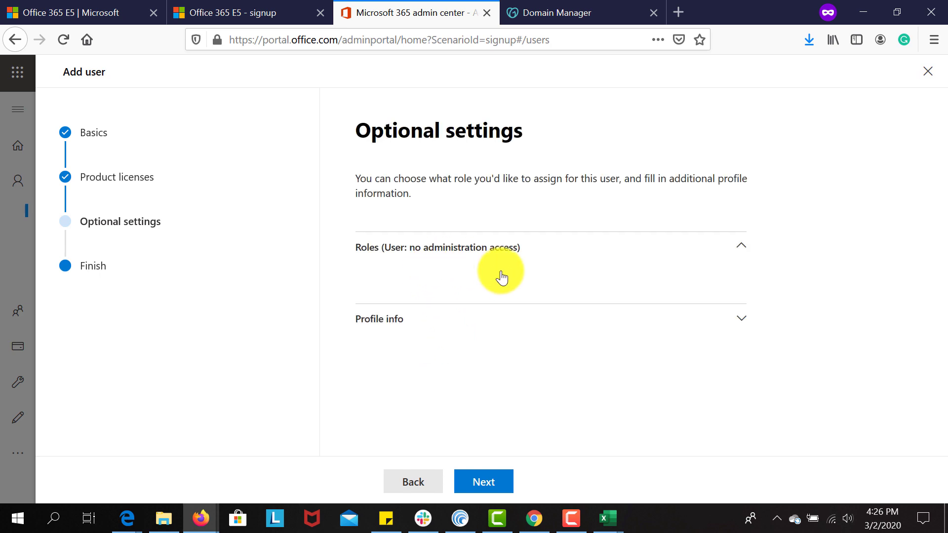
{"action": "scroll", "coordinate": [447, 405], "scroll_direction": "down", "scroll_amount": 6}
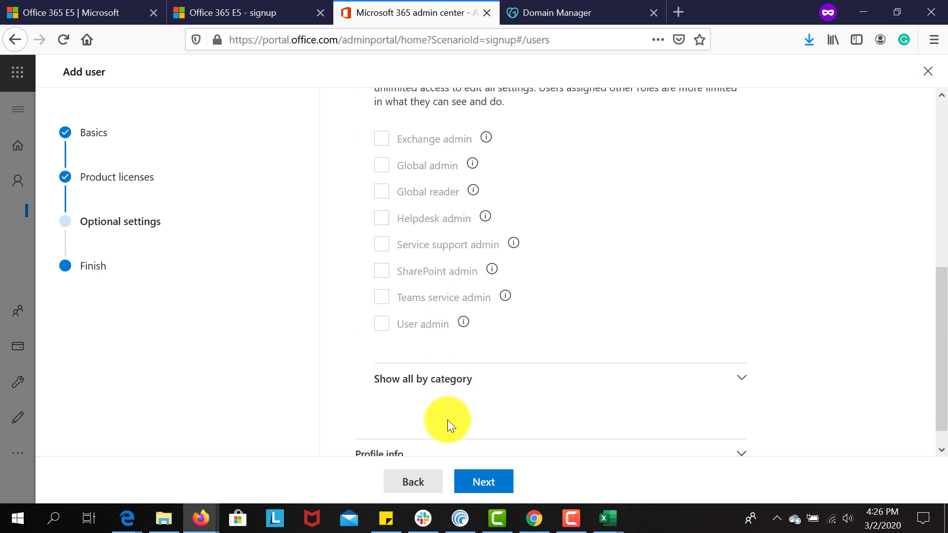
{"action": "scroll", "coordinate": [448, 420], "scroll_direction": "up", "scroll_amount": 5}
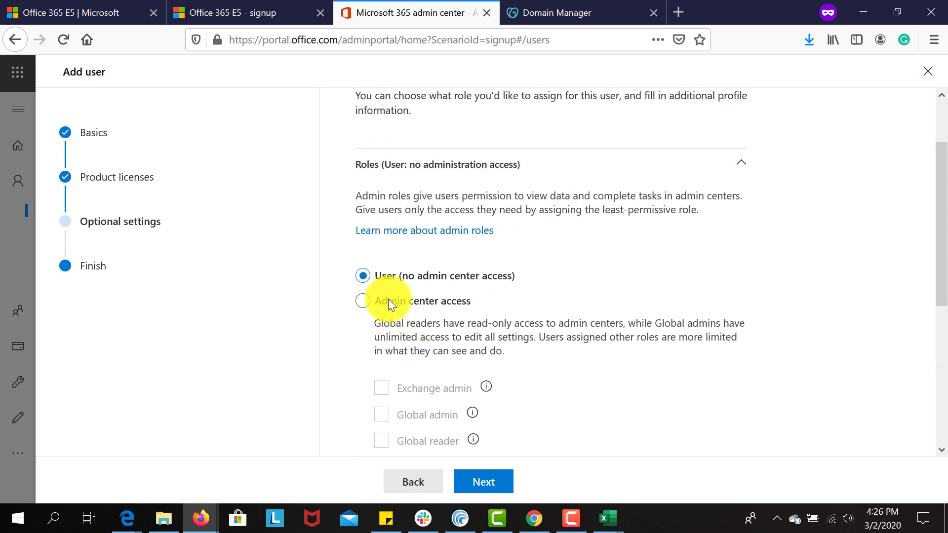
{"action": "left_click", "coordinate": [364, 302]}
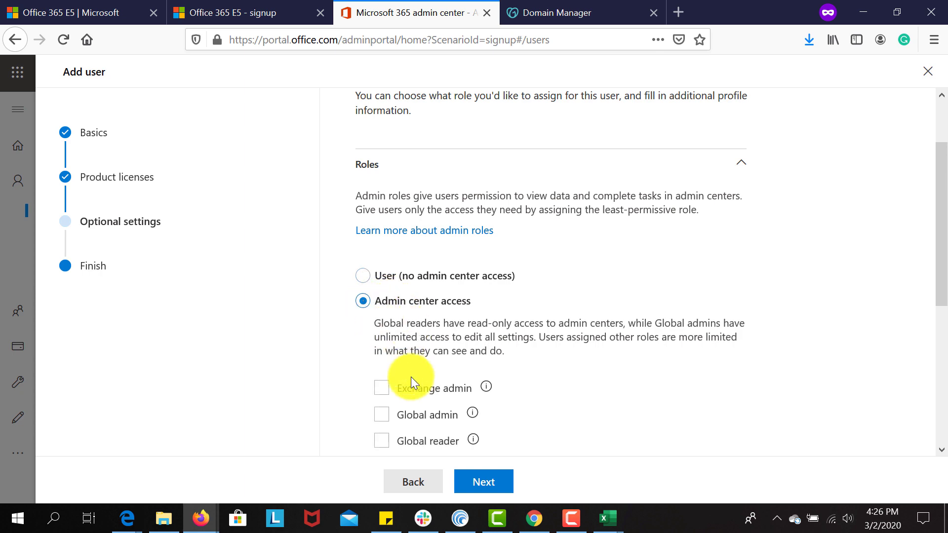
{"action": "left_click", "coordinate": [474, 484]}
{"action": "left_click", "coordinate": [437, 481]}
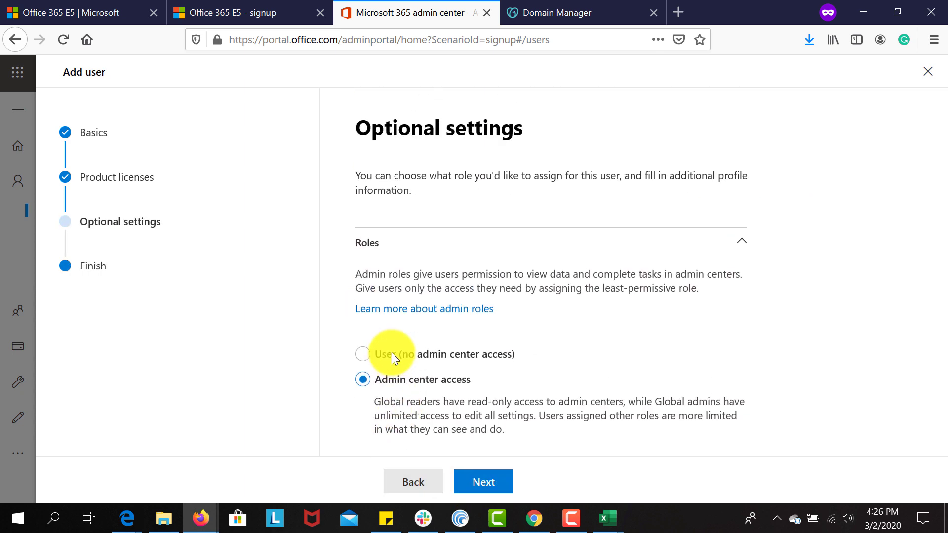
Assign only the Global admin role to the new user and continue to the final review
{"action": "scroll", "coordinate": [386, 390], "scroll_direction": "down", "scroll_amount": 3}
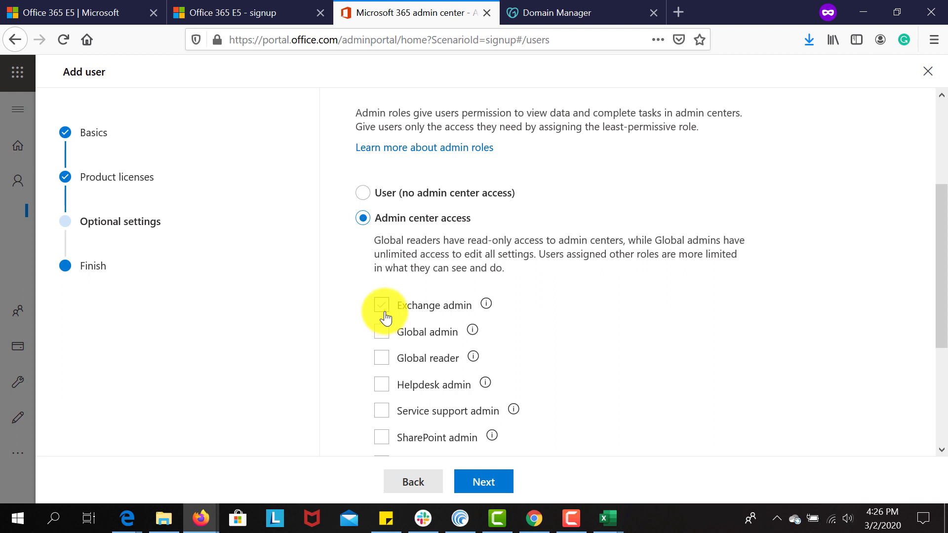
{"action": "left_click", "coordinate": [382, 311]}
{"action": "left_click", "coordinate": [382, 334]}
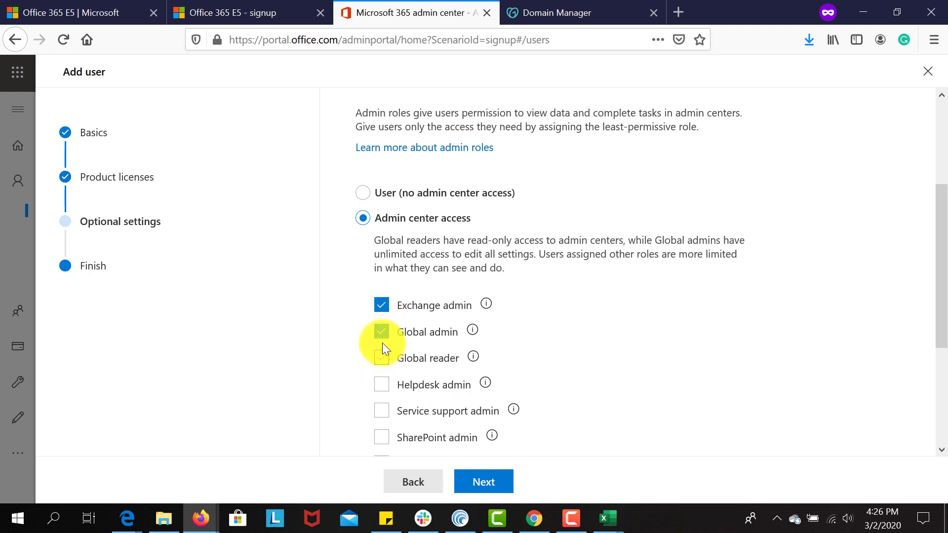
{"action": "left_click", "coordinate": [382, 312]}
{"action": "scroll", "coordinate": [428, 384], "scroll_direction": "down", "scroll_amount": 2}
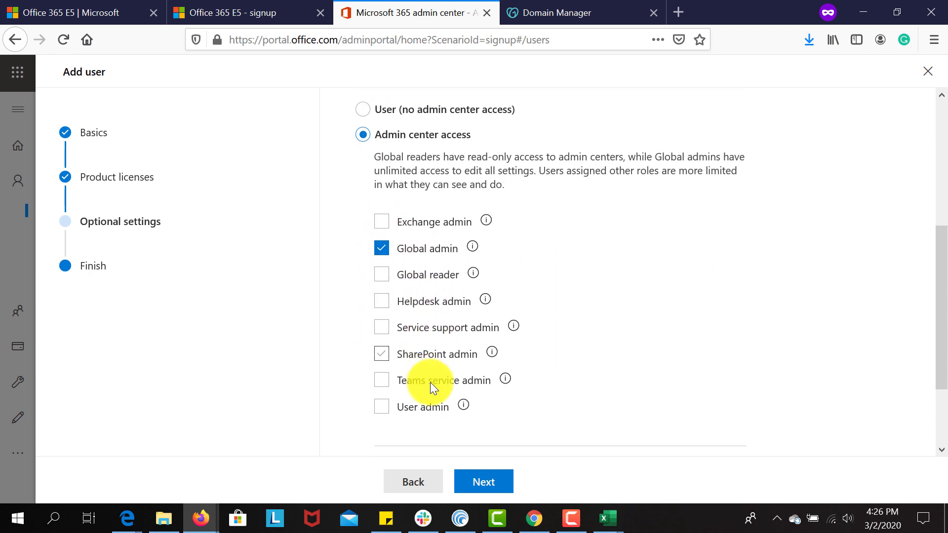
{"action": "left_click", "coordinate": [477, 474]}
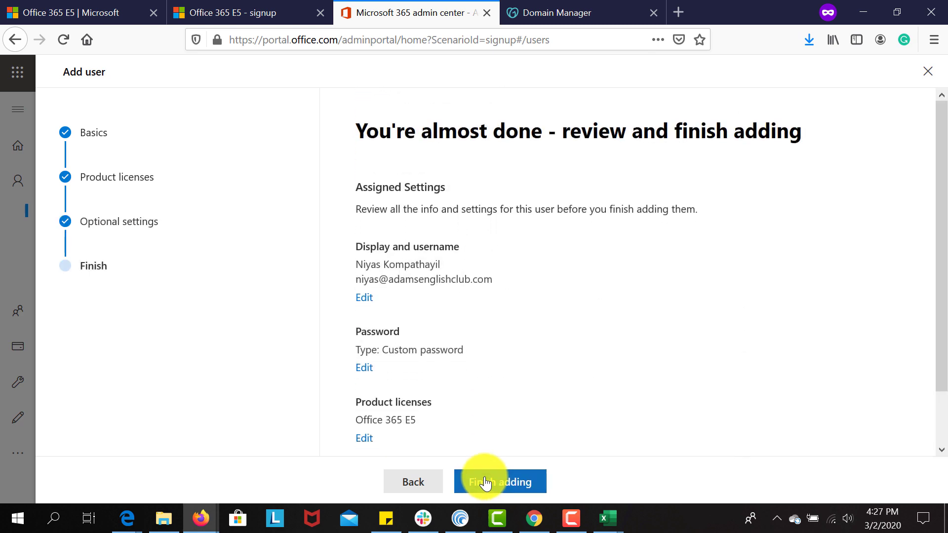
Finish adding the user and close the wizard without saving a template
{"action": "left_click", "coordinate": [505, 482]}
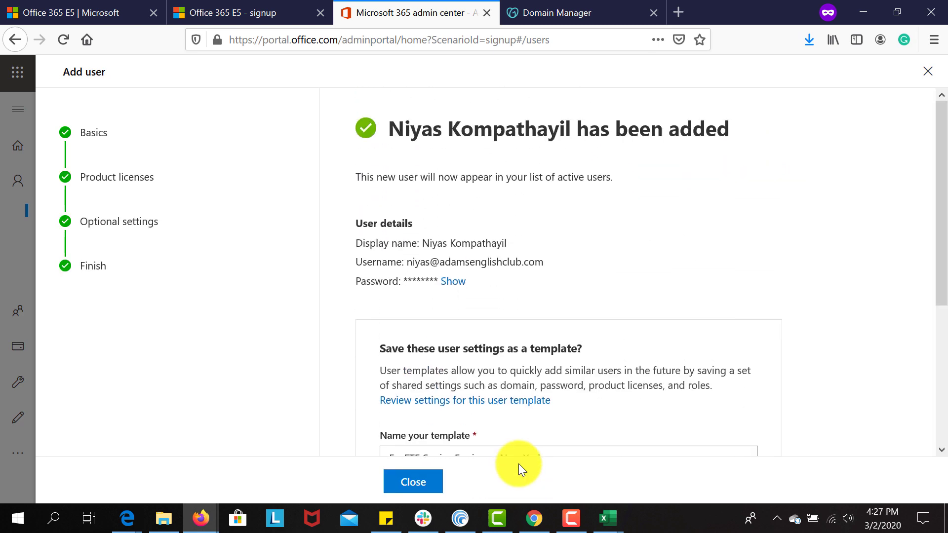
{"action": "scroll", "coordinate": [510, 442], "scroll_direction": "down", "scroll_amount": 4}
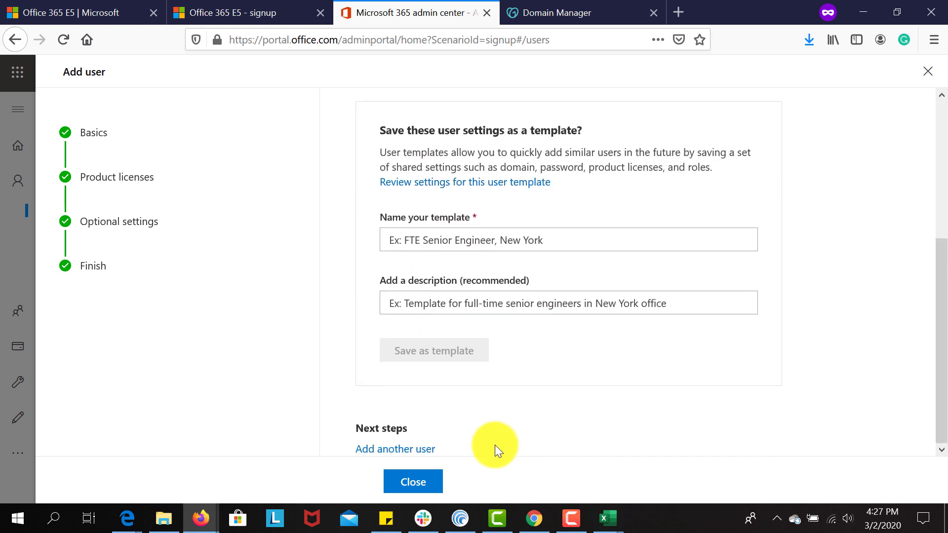
{"action": "left_click", "coordinate": [421, 479]}
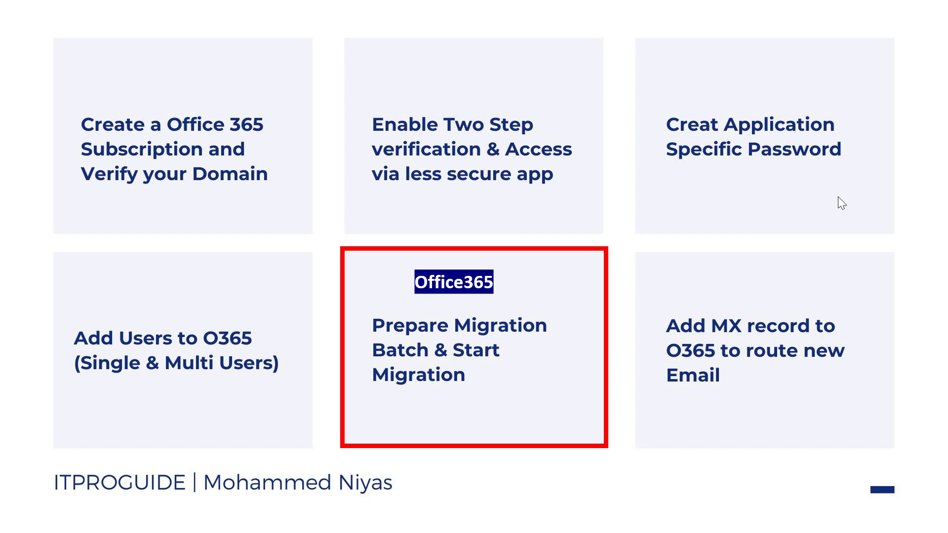
{"action": "key", "text": "Right"}
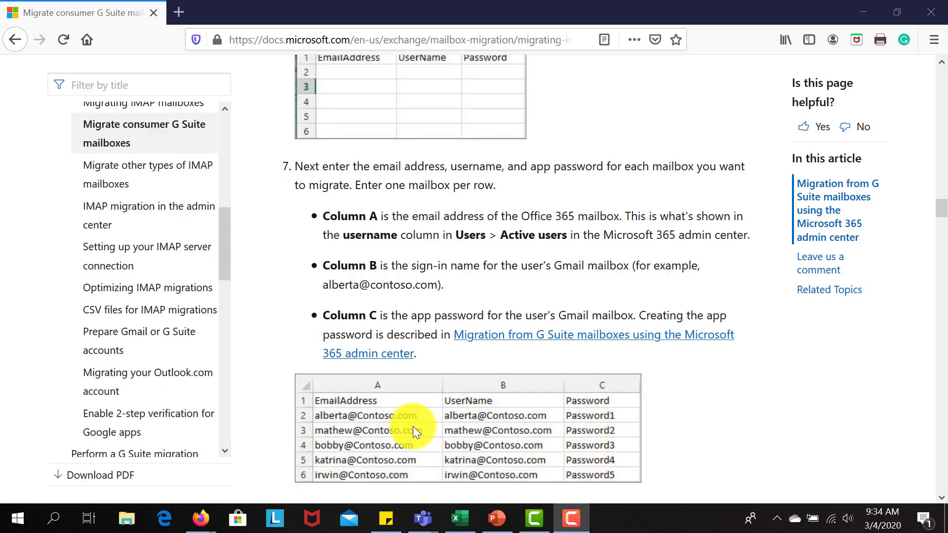
Examine the G Suite migration article's instructions for columns A, B and C of the mailbox list
{"action": "scroll", "coordinate": [413, 426], "scroll_direction": "down", "scroll_amount": 2}
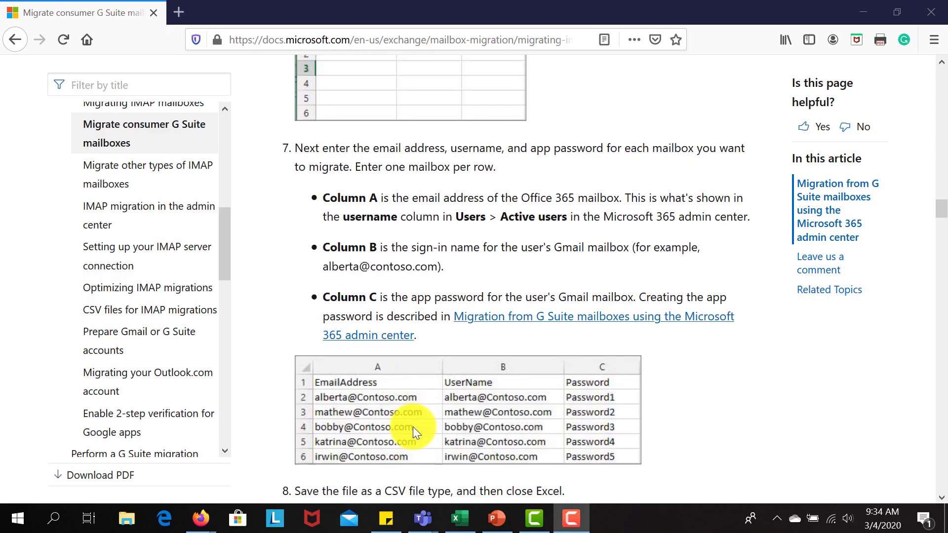
{"action": "left_click_drag", "start_coordinate": [328, 138], "coordinate": [738, 179]}
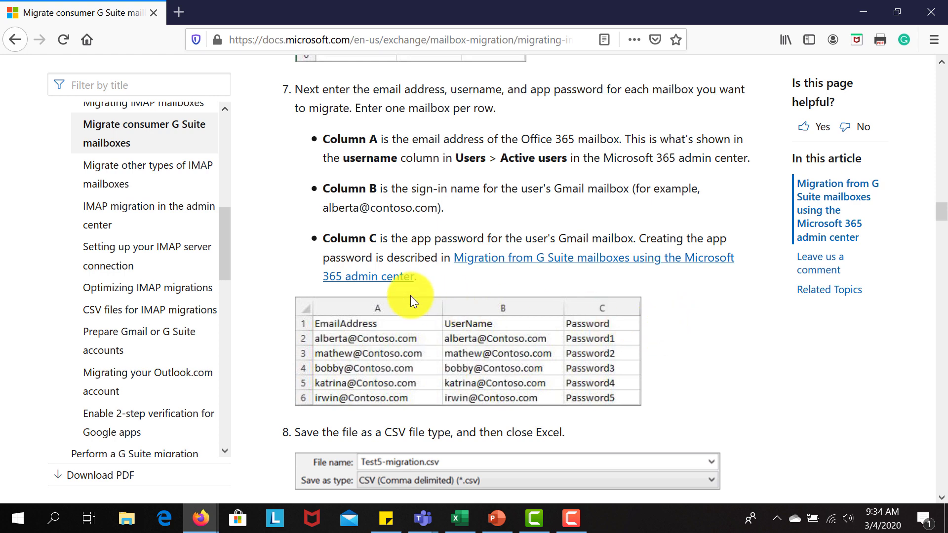
{"action": "left_click_drag", "start_coordinate": [422, 277], "coordinate": [308, 140]}
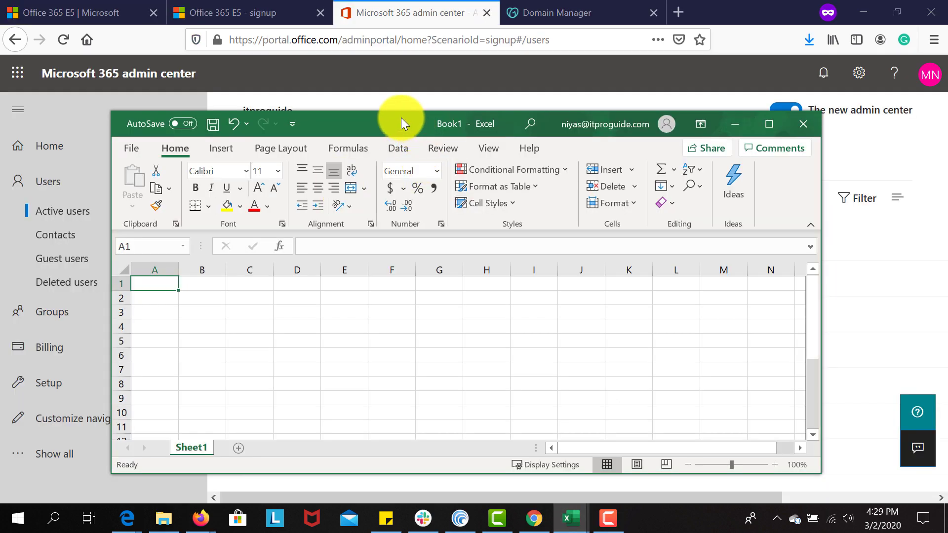
{"action": "double_click", "coordinate": [400, 118]}
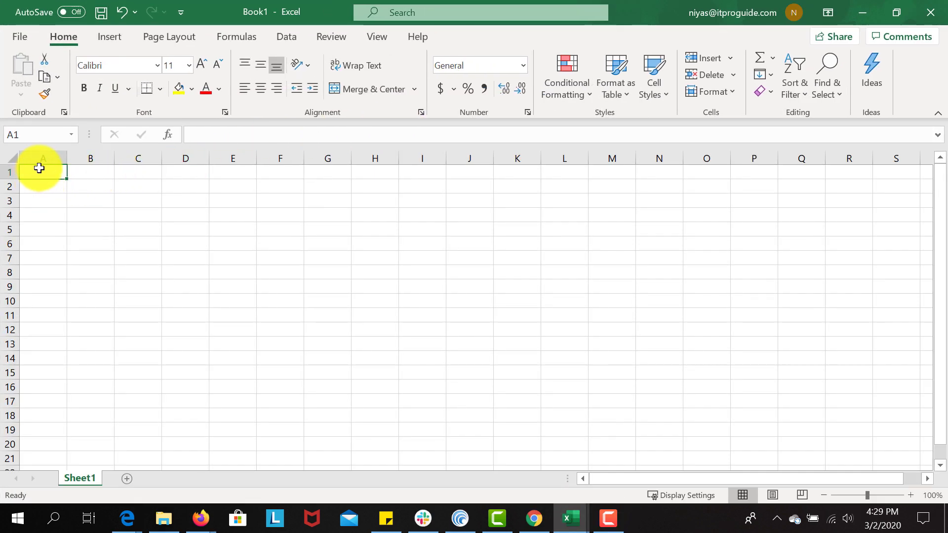
In the blank Excel workbook, enter the headers EmailAddress in A1 and UserName in B1, widening column A to fit
{"action": "type", "text": "Em"}
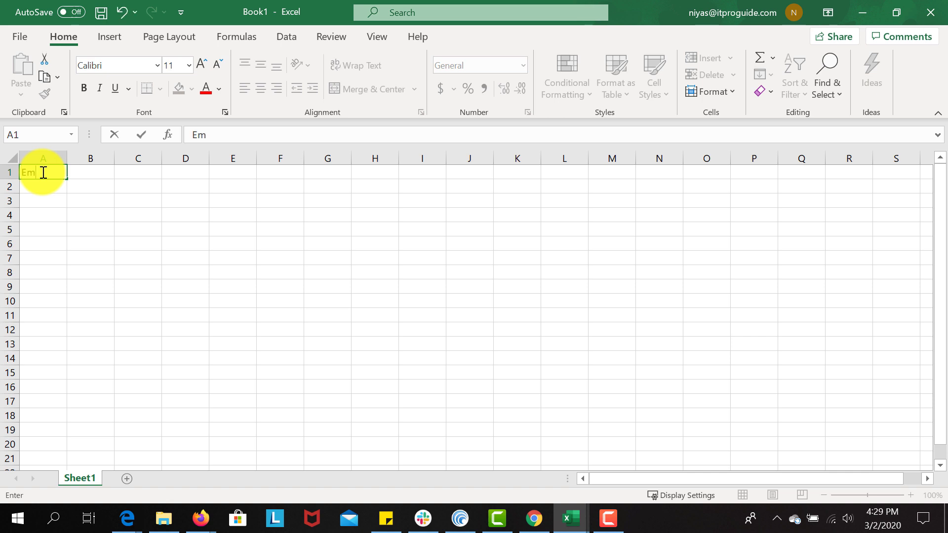
{"action": "type", "text": "ailAddress"}
{"action": "key", "text": "Return"}
{"action": "left_click_drag", "start_coordinate": [69, 152], "coordinate": [93, 155]}
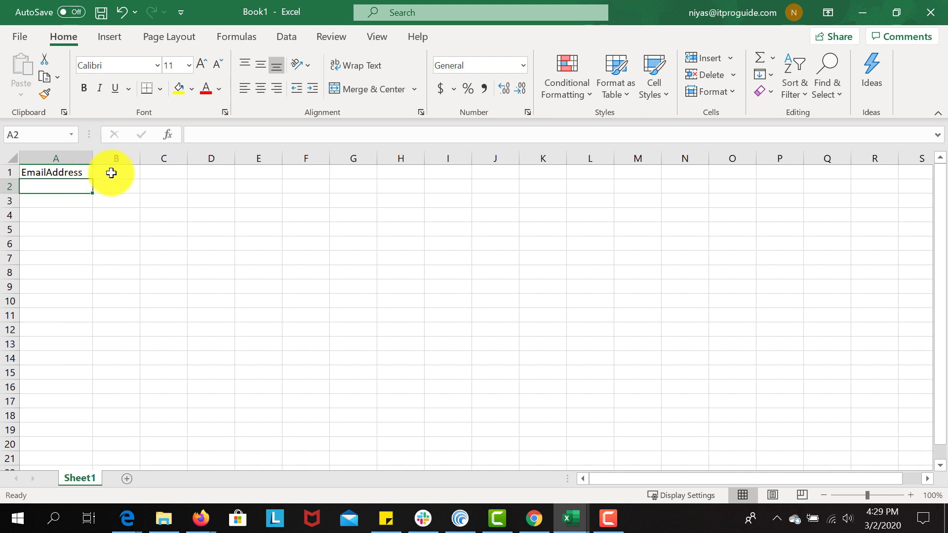
{"action": "left_click", "coordinate": [110, 173]}
{"action": "double_click", "coordinate": [111, 175]}
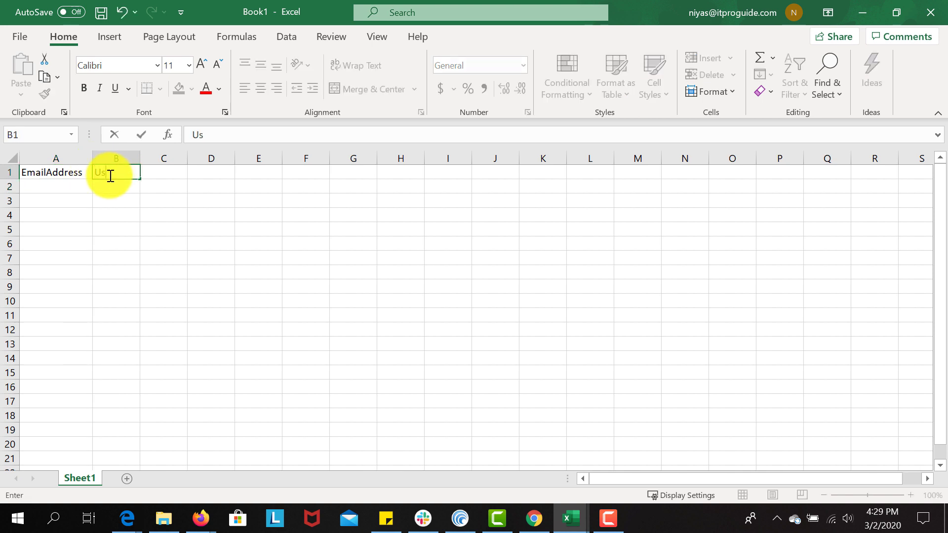
{"action": "type", "text": "UserName"}
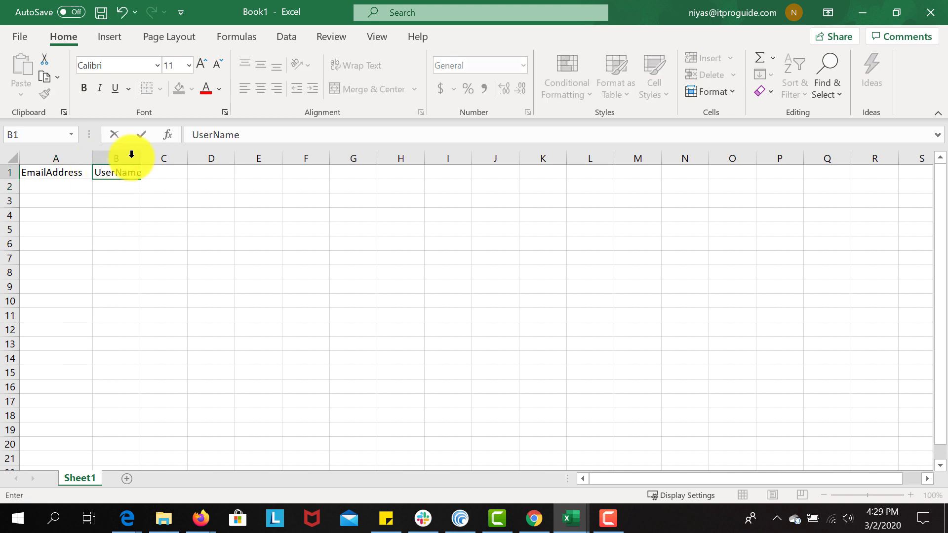
Widen columns A and B for full email addresses and enter the header Password in C1
{"action": "left_click", "coordinate": [217, 185]}
{"action": "left_click", "coordinate": [136, 170]}
{"action": "left_click_drag", "start_coordinate": [140, 156], "coordinate": [192, 168]}
{"action": "left_click_drag", "start_coordinate": [92, 163], "coordinate": [148, 169]}
{"action": "left_click_drag", "start_coordinate": [248, 159], "coordinate": [287, 169]}
{"action": "left_click", "coordinate": [308, 172]}
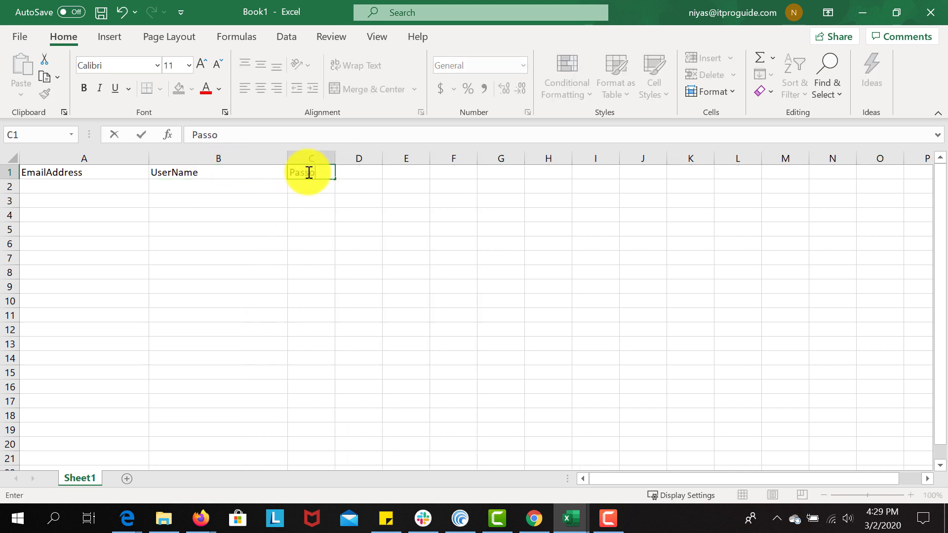
{"action": "left_click", "coordinate": [211, 211]}
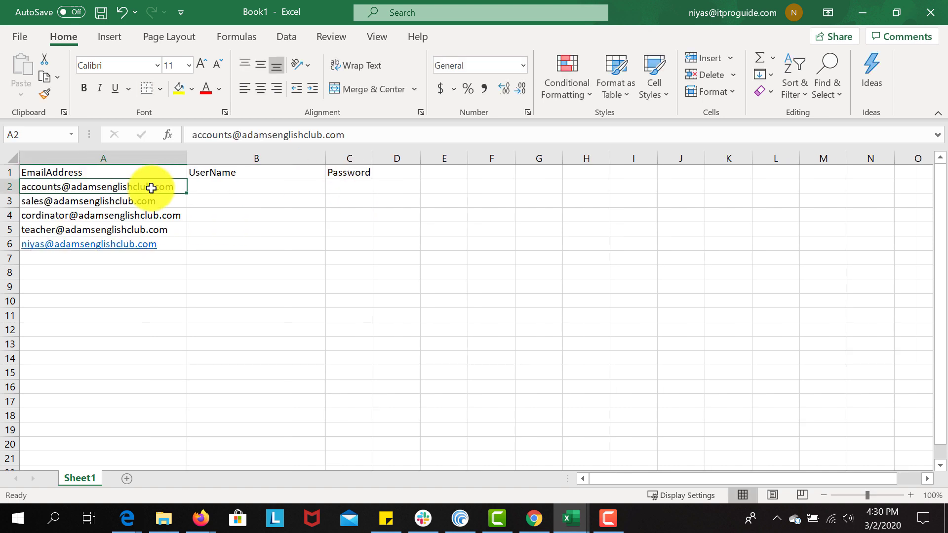
Copy the five email addresses under EmailAddress into the UserName column from B2, and widen column B to fit them
{"action": "key", "text": "shift+Down"}
{"action": "key", "text": "shift+Down"}
{"action": "key", "text": "shift+Down"}
{"action": "key", "text": "shift+Down"}
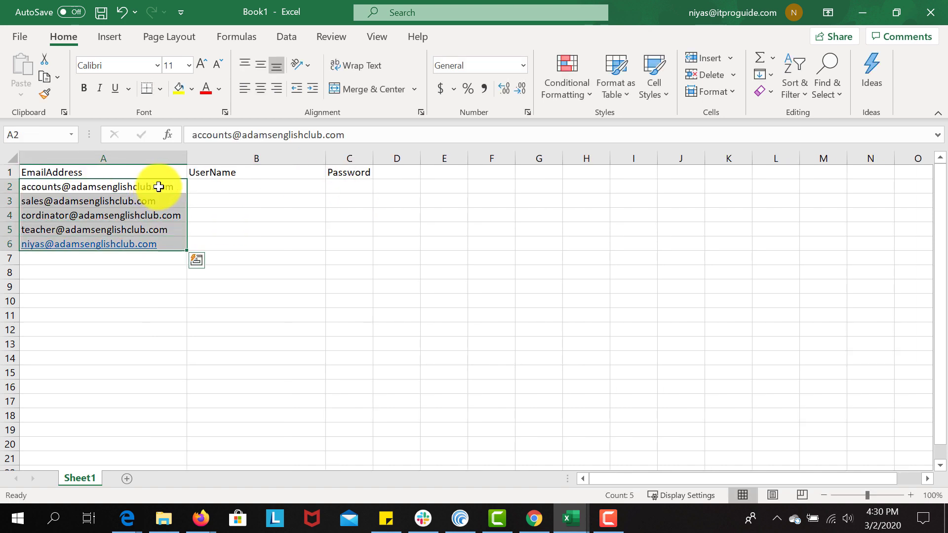
{"action": "key", "text": "ctrl+c"}
{"action": "left_click", "coordinate": [229, 186]}
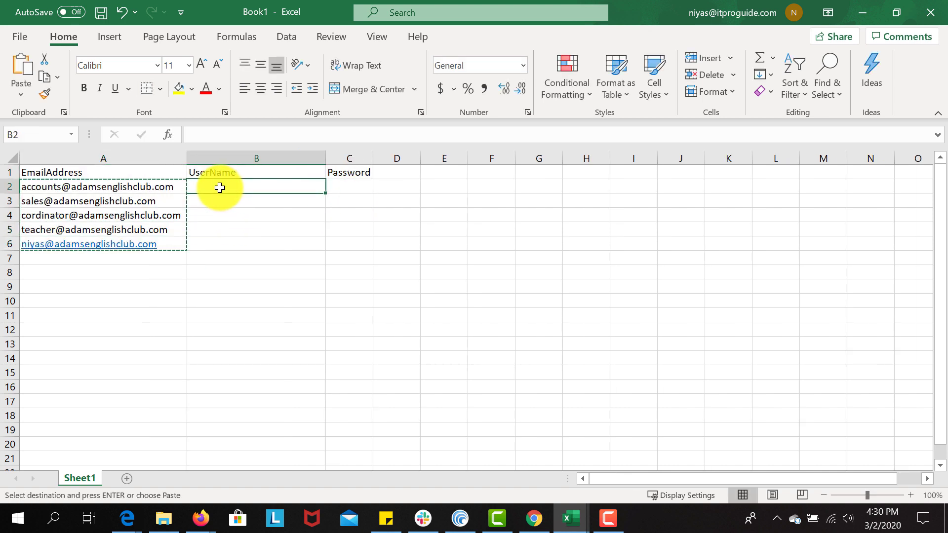
{"action": "key", "text": "ctrl+v"}
{"action": "left_click_drag", "start_coordinate": [325, 159], "coordinate": [360, 163]}
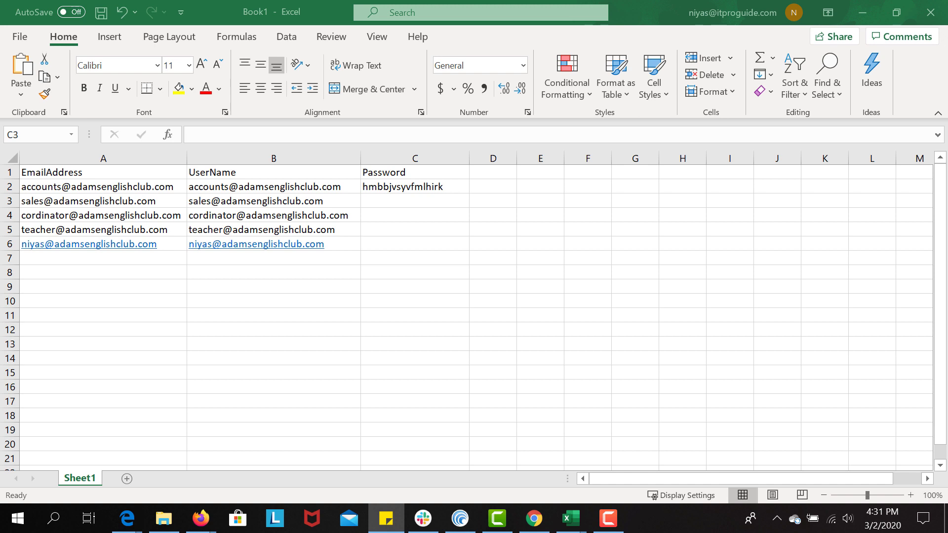
Paste the mailboxes' app passwords into the Password column, one per row
{"action": "double_click", "coordinate": [445, 198]}
{"action": "key", "text": "ctrl+v"}
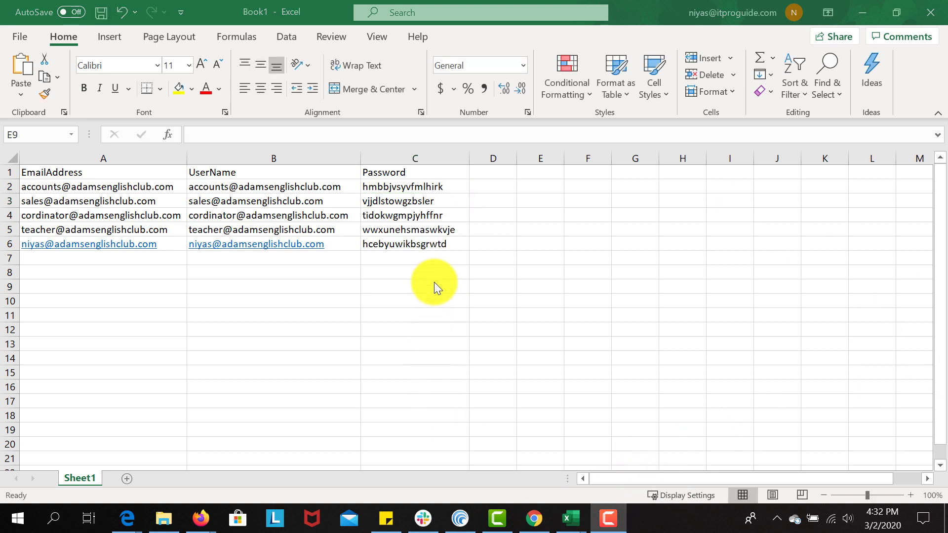
Save the workbook in Documents as a CSV UTF-8 (Comma delimited) file named Batch1-Migration
{"action": "left_click", "coordinate": [20, 37]}
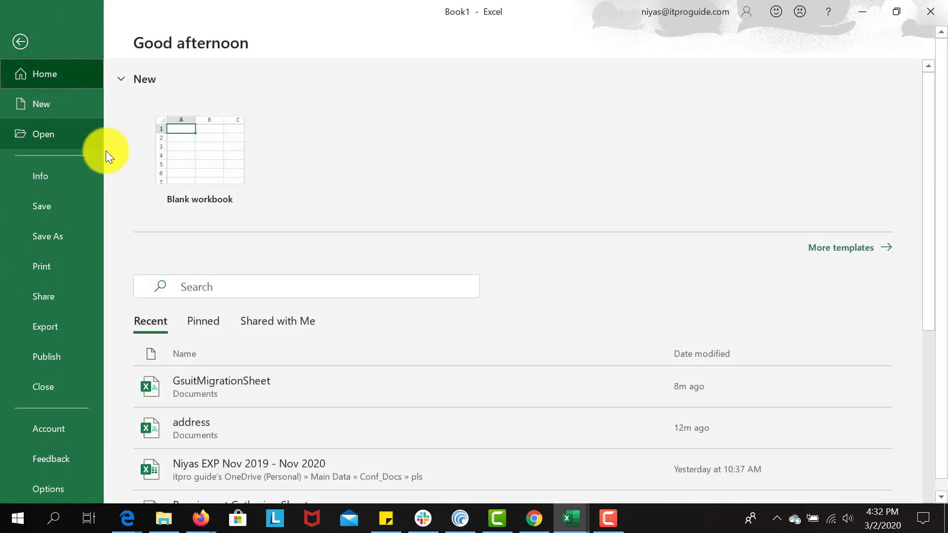
{"action": "left_click", "coordinate": [53, 207]}
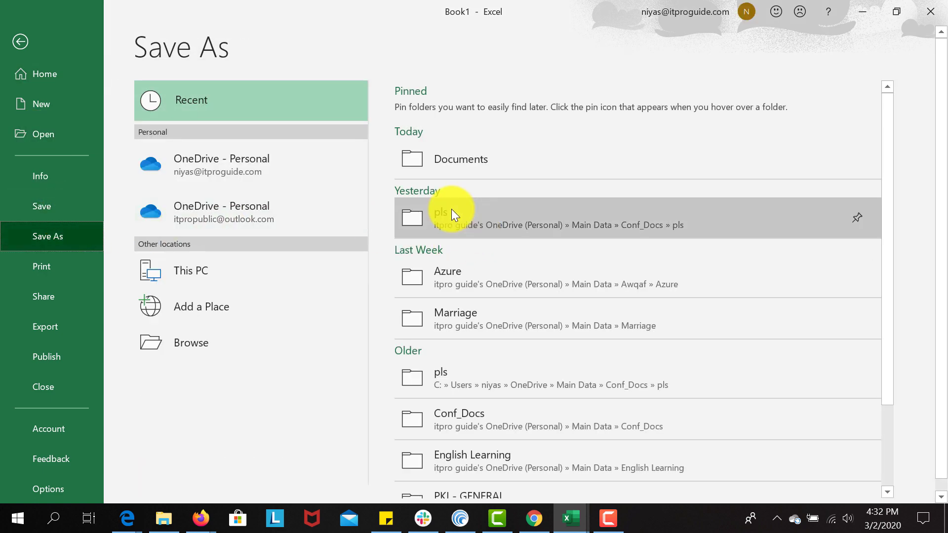
{"action": "left_click", "coordinate": [462, 157]}
{"action": "left_click", "coordinate": [454, 110]}
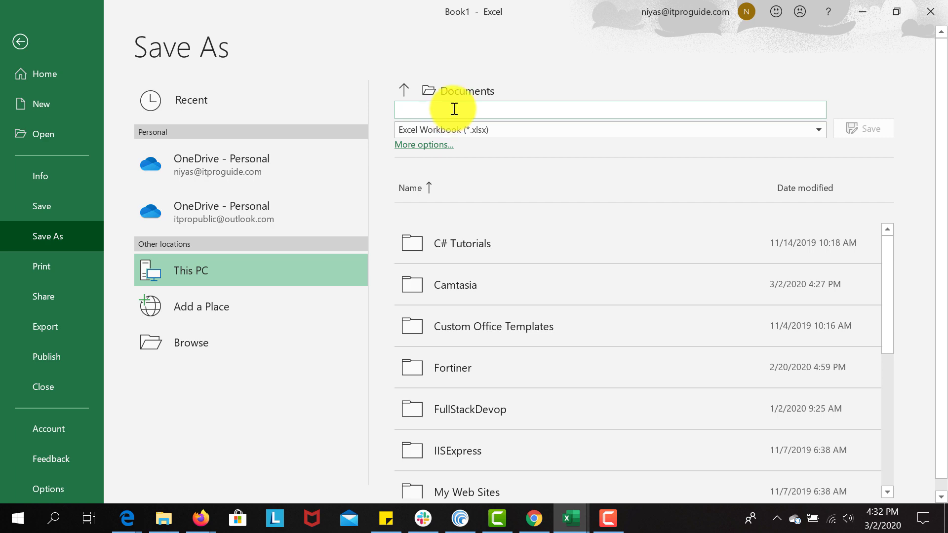
{"action": "left_click", "coordinate": [467, 131]}
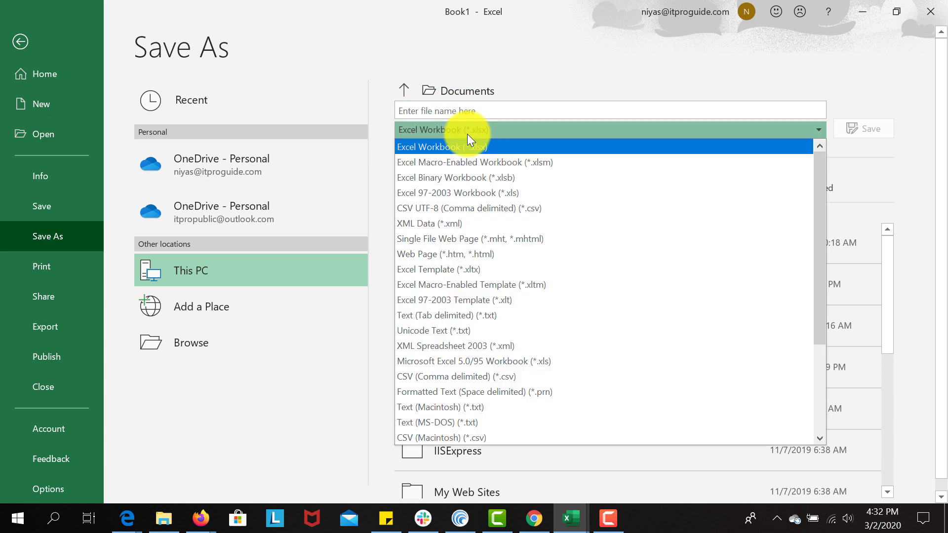
{"action": "left_click", "coordinate": [451, 212]}
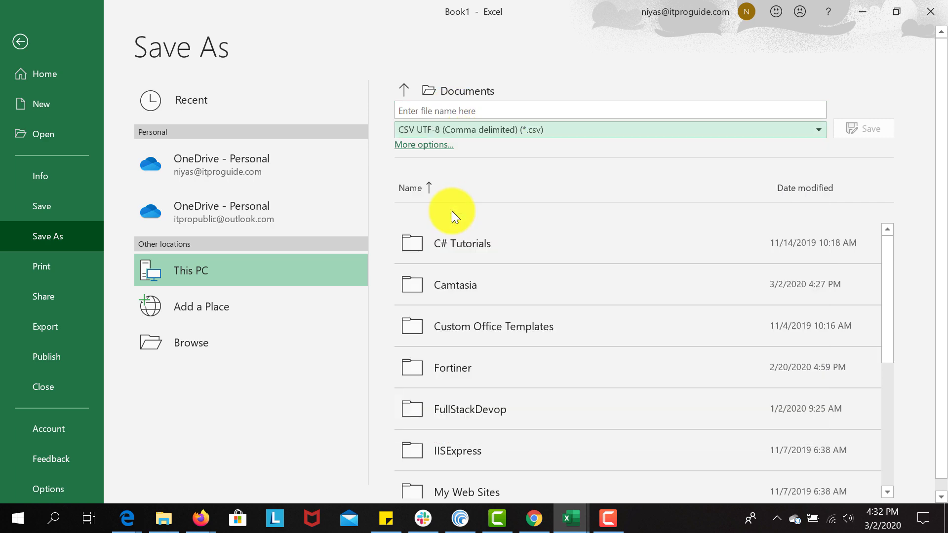
{"action": "left_click", "coordinate": [459, 111]}
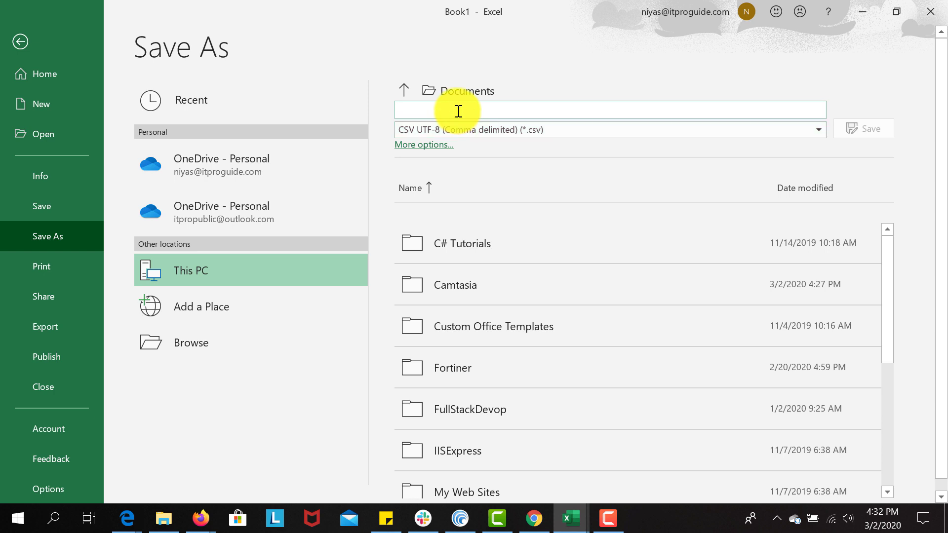
{"action": "type", "text": "Batch1-Migration"}
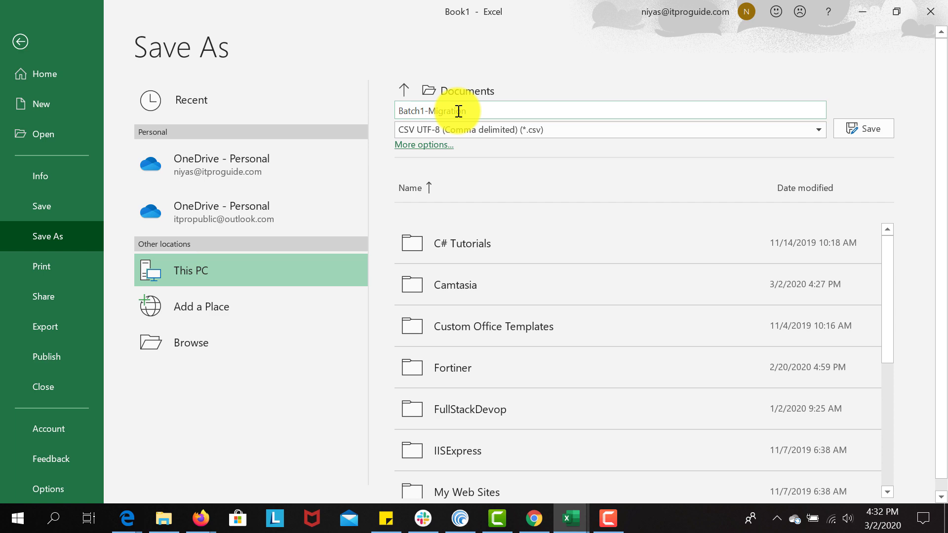
{"action": "left_click", "coordinate": [864, 128]}
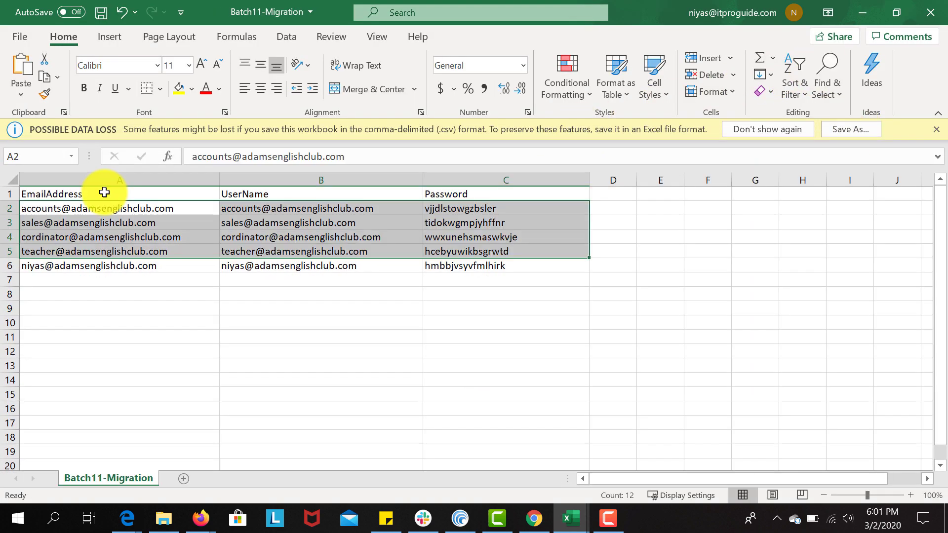
Copy the whole mailbox table with headers and app passwords from Batch11-Migration into a new blank workbook, starting at A1
{"action": "key", "text": "ctrl+v"}
{"action": "left_click", "coordinate": [105, 192]}
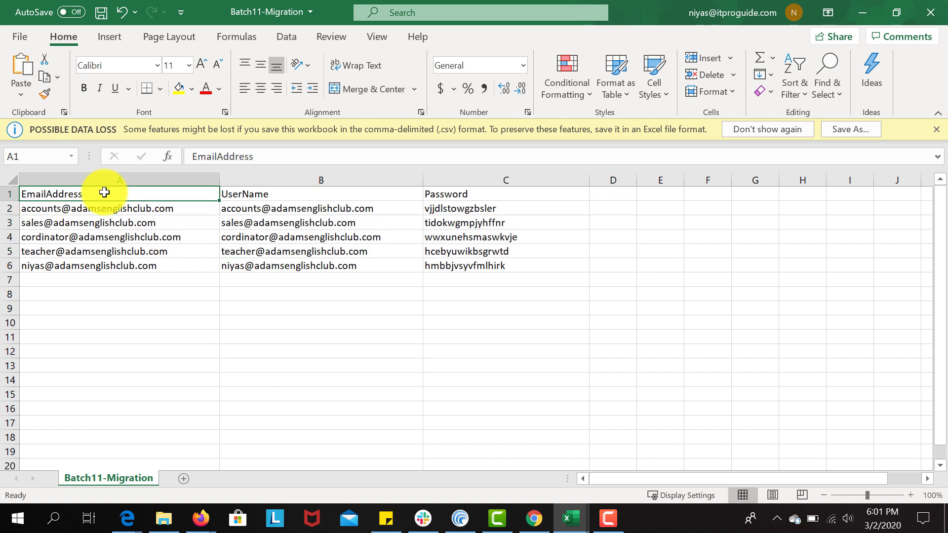
{"action": "key", "text": "shift+Right"}
{"action": "key", "text": "shift+Right"}
{"action": "key", "text": "shift+Right"}
{"action": "key", "text": "shift+Left"}
{"action": "key", "text": "shift+Down"}
{"action": "key", "text": "shift+Down"}
{"action": "key", "text": "shift+Down"}
{"action": "key", "text": "shift+Down"}
{"action": "key", "text": "shift+Down"}
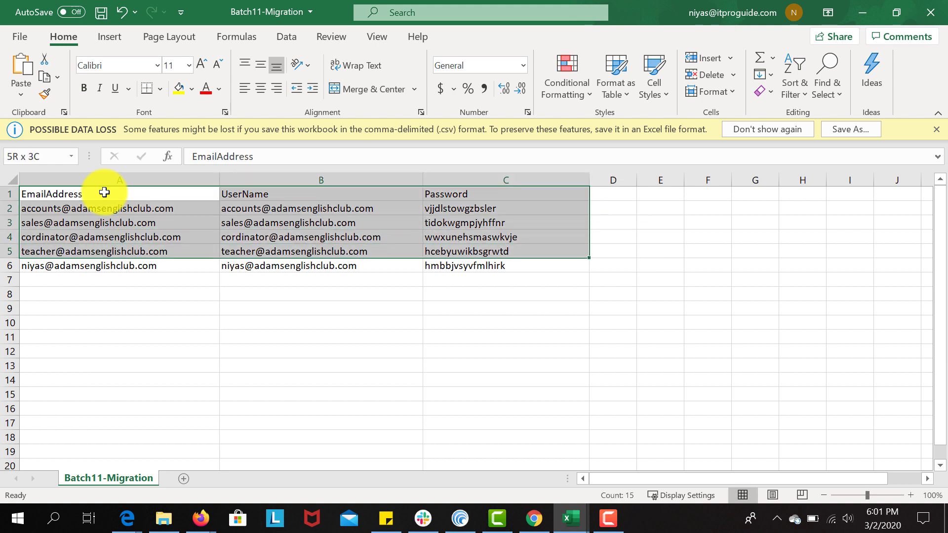
{"action": "left_click", "coordinate": [22, 39]}
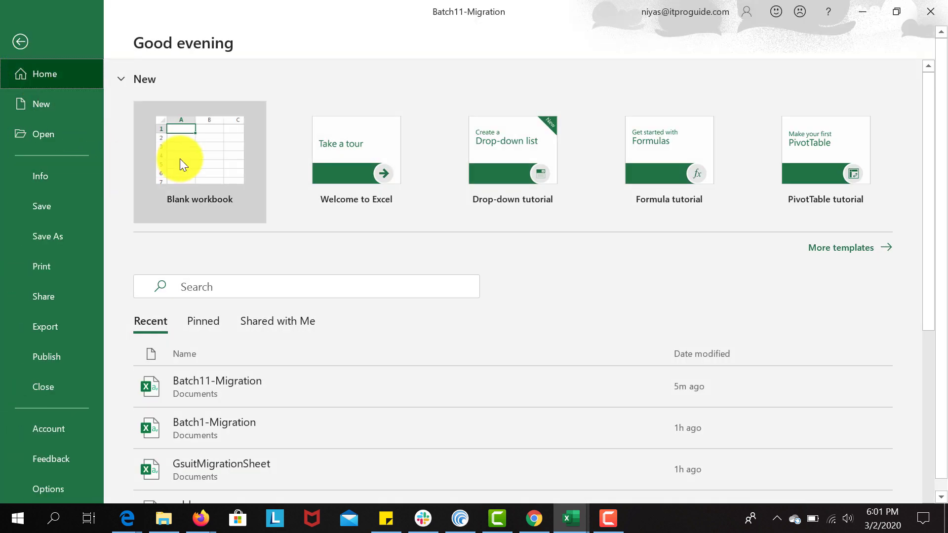
{"action": "left_click", "coordinate": [182, 165]}
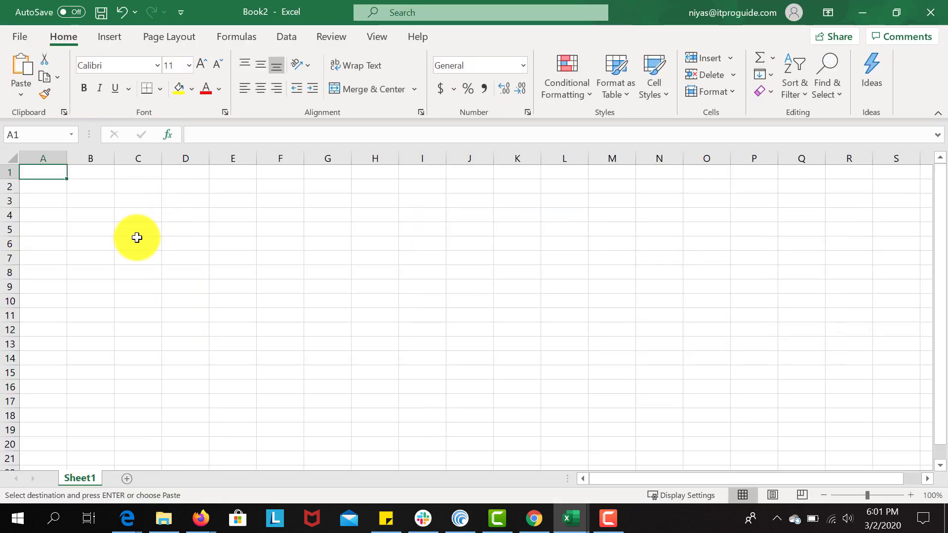
{"action": "key", "text": "ctrl+v"}
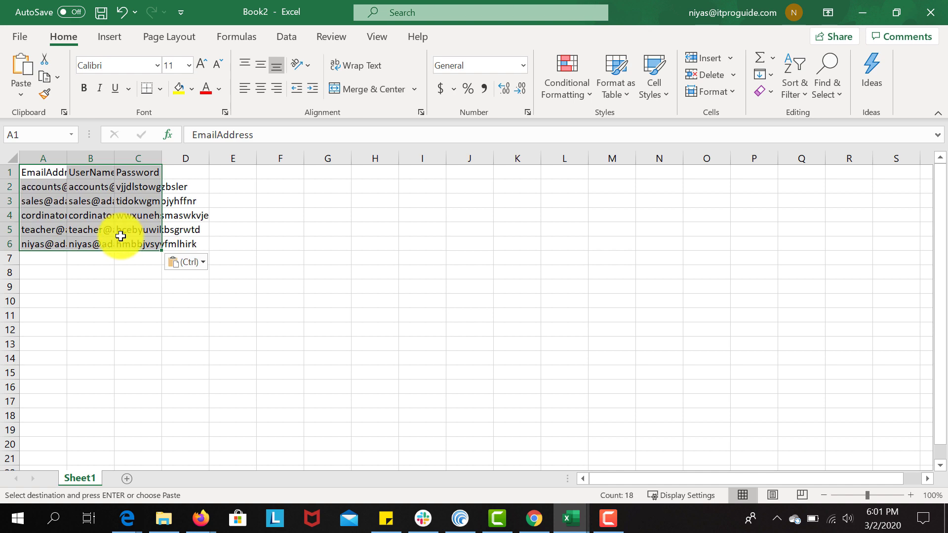
{"action": "left_click", "coordinate": [40, 201]}
{"action": "left_click", "coordinate": [40, 230]}
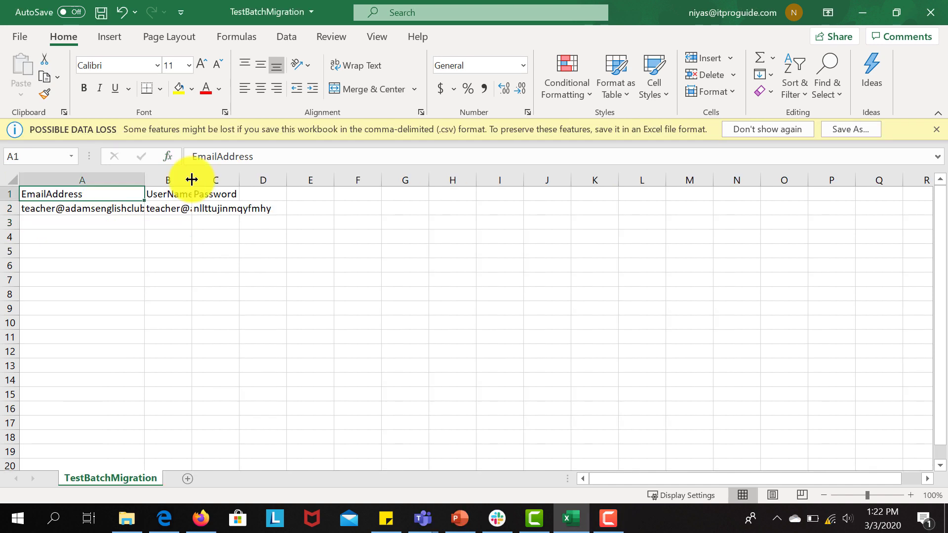
Widen the UserName and Password columns in TestBatchMigration to fit their contents and save the file
{"action": "double_click", "coordinate": [190, 180]}
{"action": "left_click", "coordinate": [346, 181]}
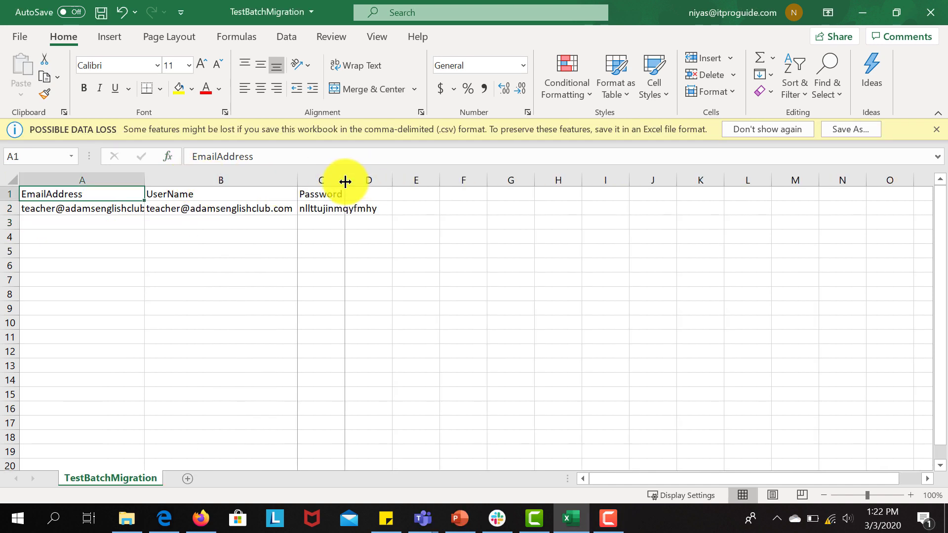
{"action": "left_click_drag", "start_coordinate": [338, 180], "coordinate": [438, 181]}
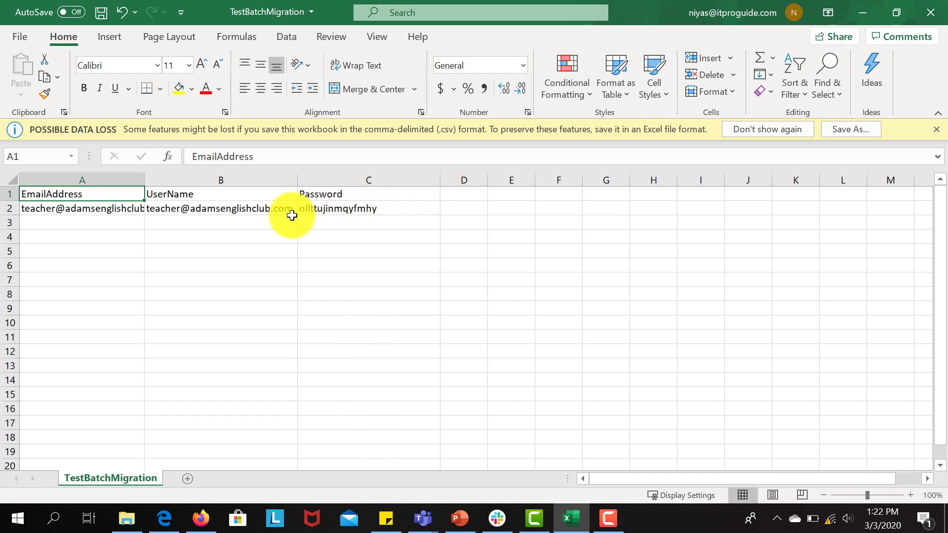
{"action": "left_click", "coordinate": [344, 207]}
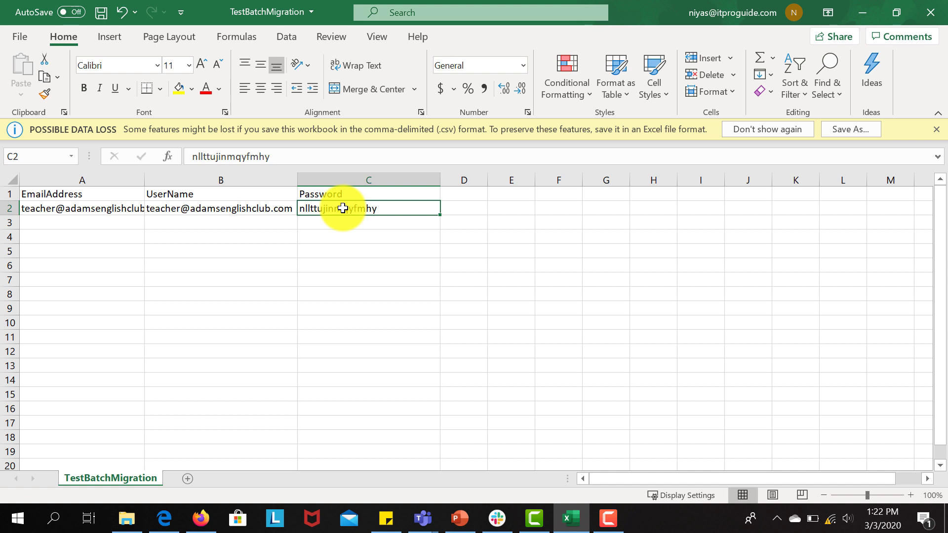
{"action": "key", "text": "shift+Left"}
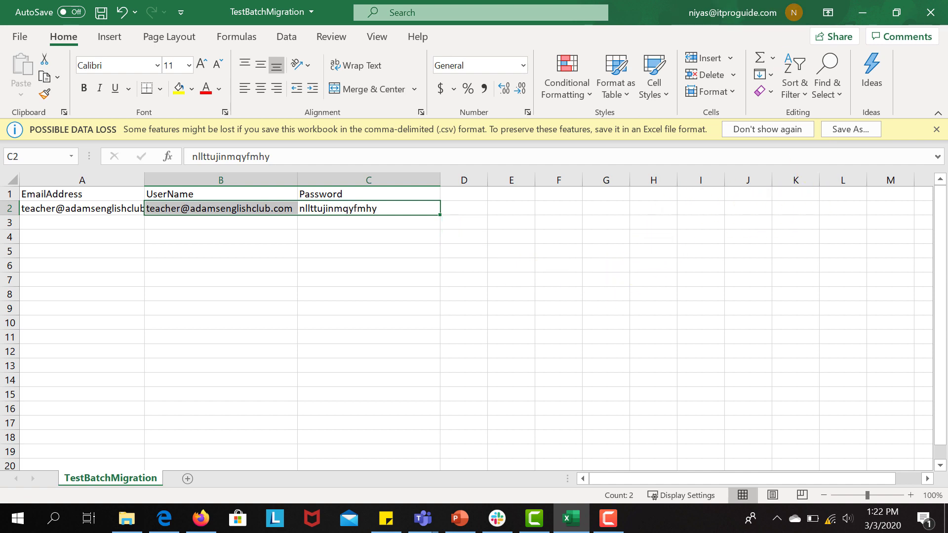
{"action": "left_click", "coordinate": [101, 13]}
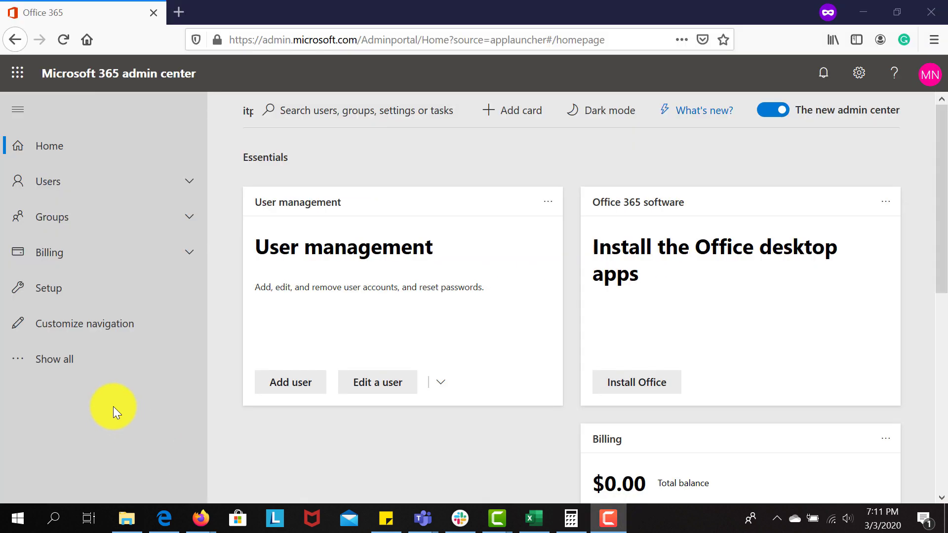
In the Microsoft 365 admin center in Firefox, open the Exchange admin center and go to the recipients' migration page
{"action": "left_click", "coordinate": [78, 375]}
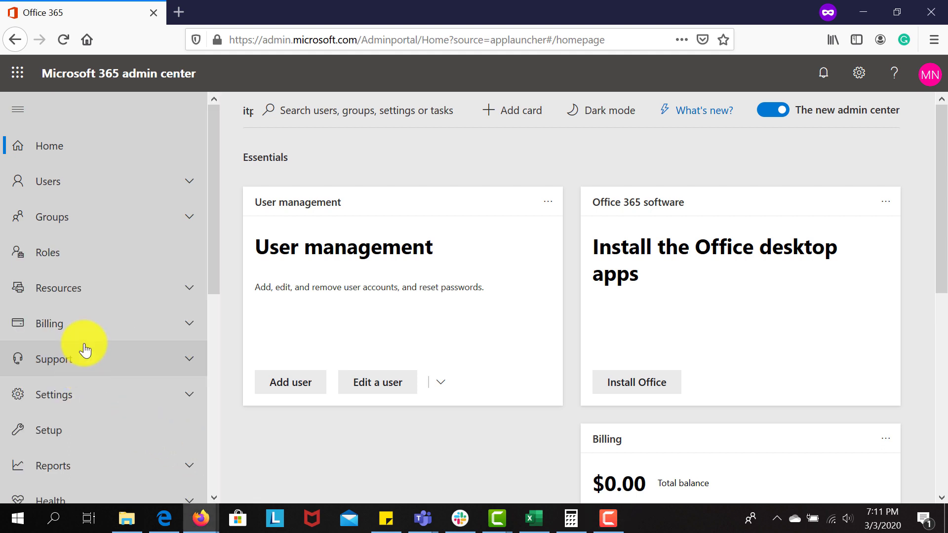
{"action": "scroll", "coordinate": [116, 407], "scroll_direction": "down", "scroll_amount": 8}
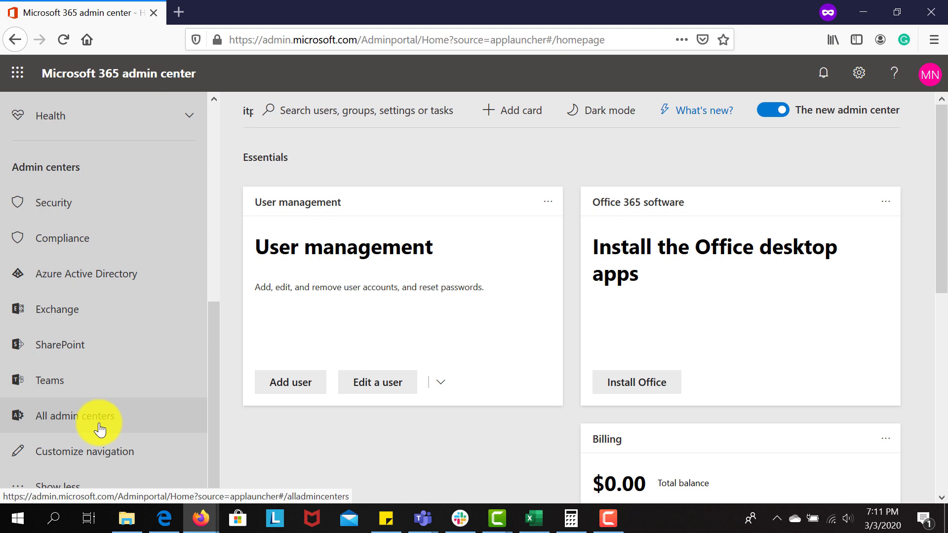
{"action": "left_click", "coordinate": [97, 323]}
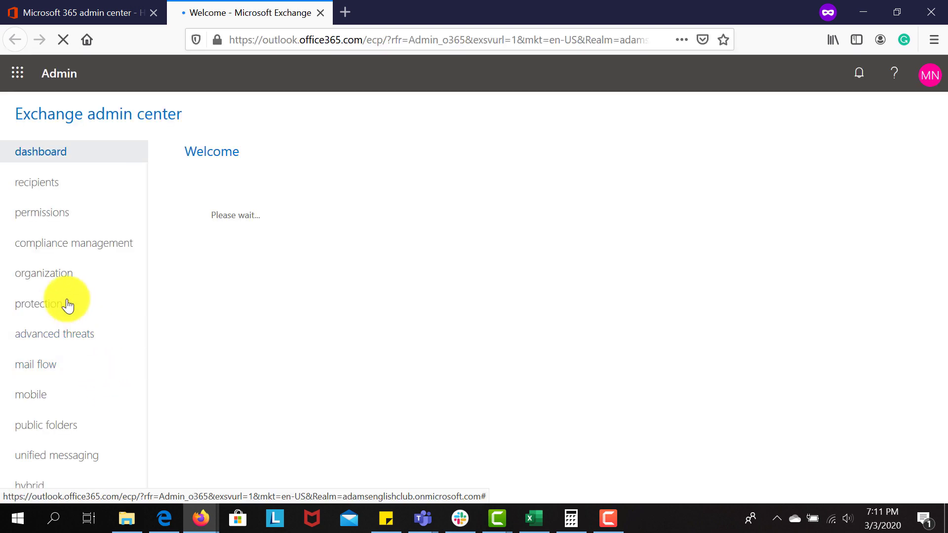
{"action": "left_click", "coordinate": [36, 194]}
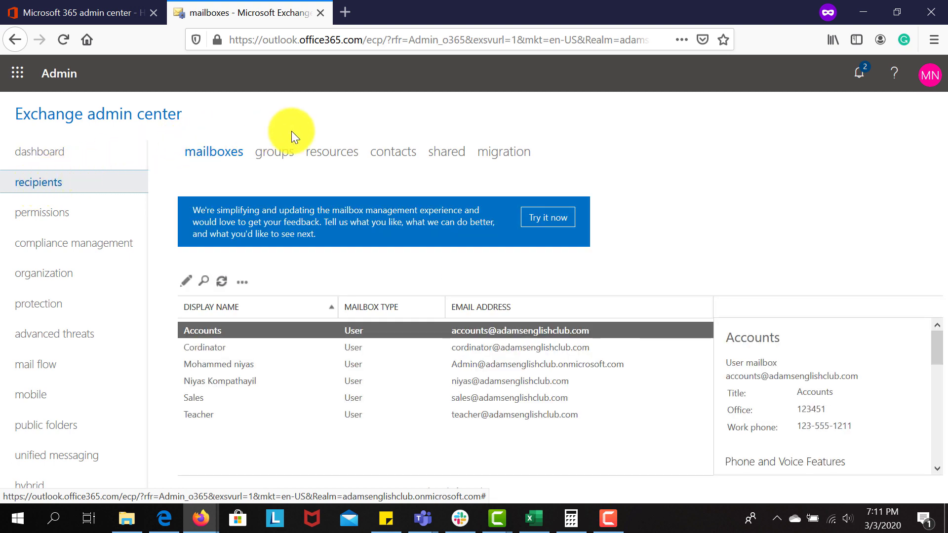
{"action": "left_click", "coordinate": [497, 156]}
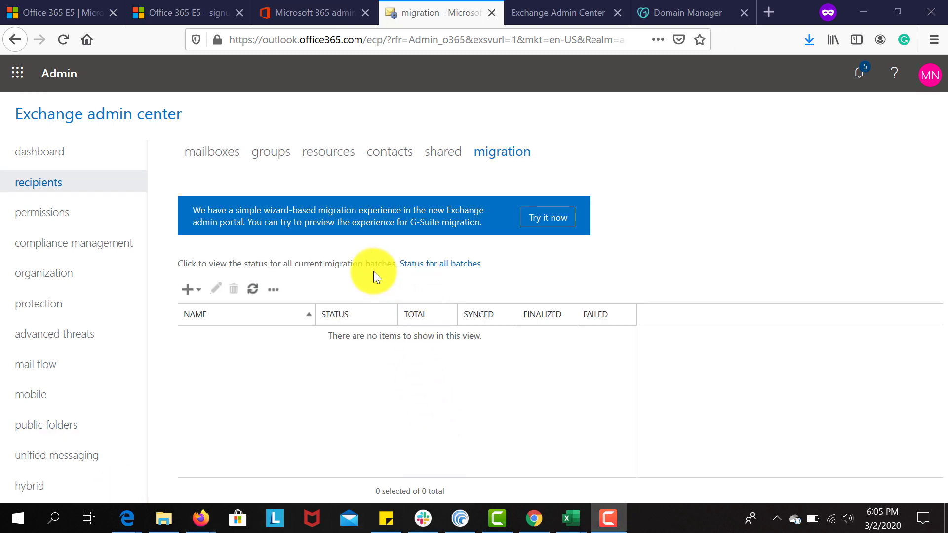
Start a new IMAP migration endpoint with server imap.gmail.com, Basic authentication, SSL encryption and port 993
{"action": "left_click", "coordinate": [273, 295]}
{"action": "left_click", "coordinate": [287, 316]}
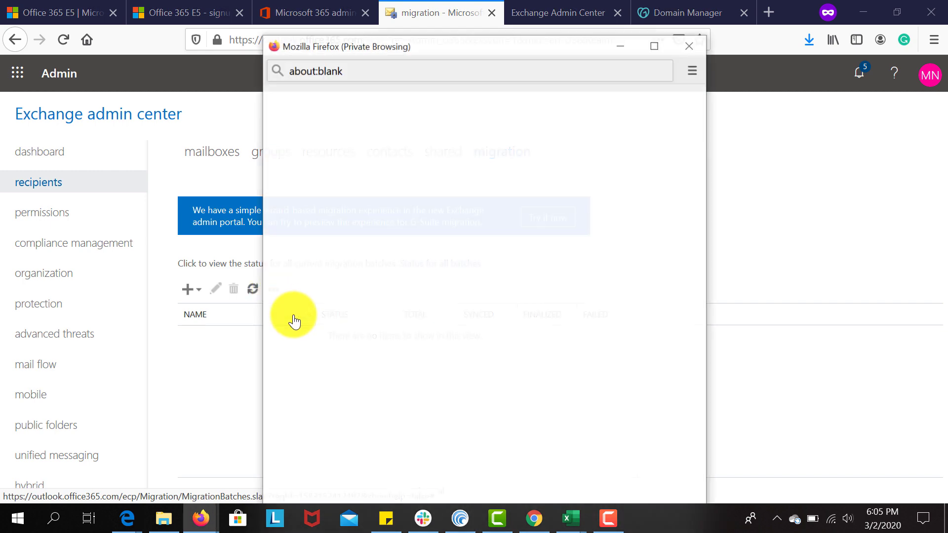
{"action": "left_click", "coordinate": [281, 195]}
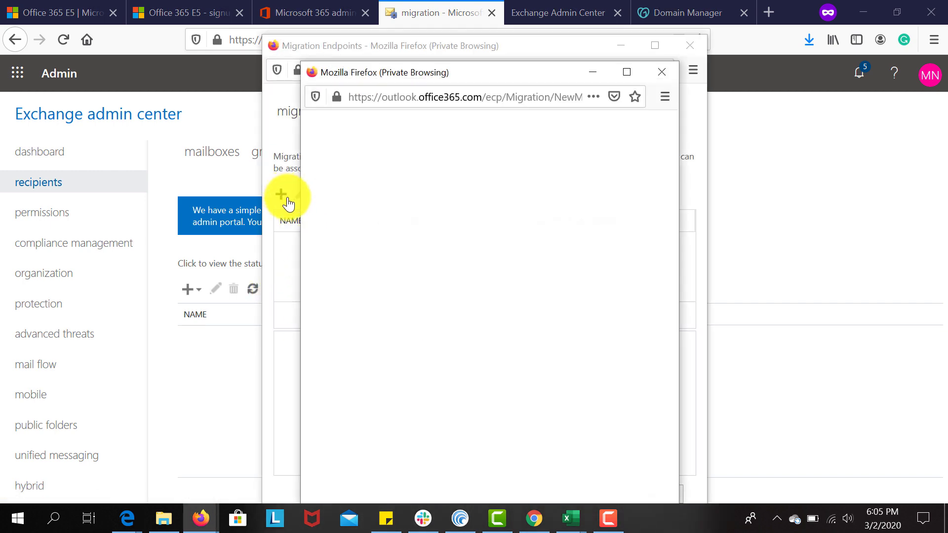
{"action": "left_click", "coordinate": [349, 305]}
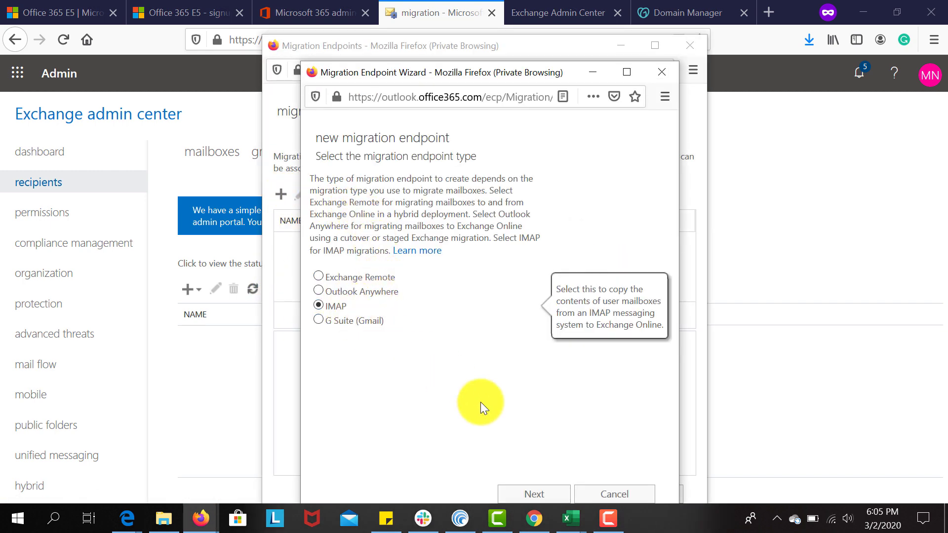
{"action": "left_click", "coordinate": [532, 494]}
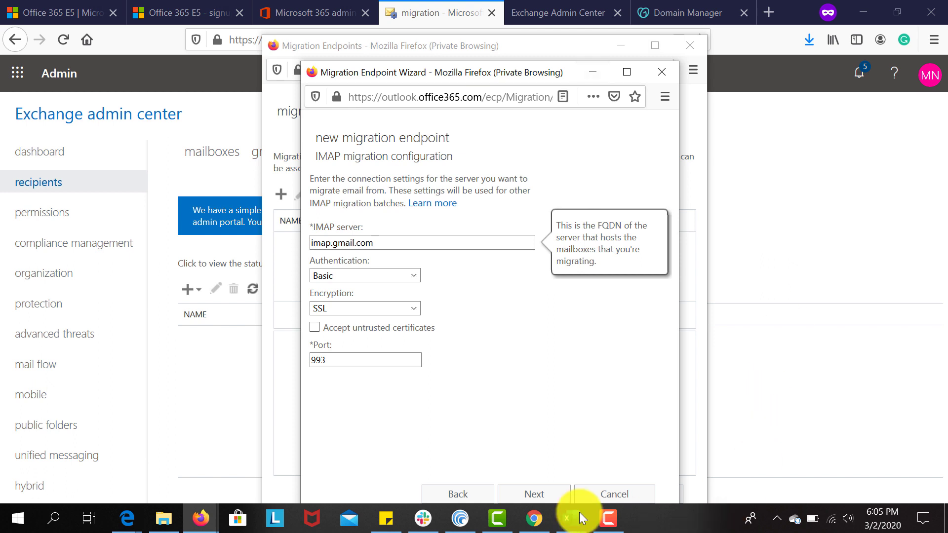
{"action": "left_click", "coordinate": [550, 502]}
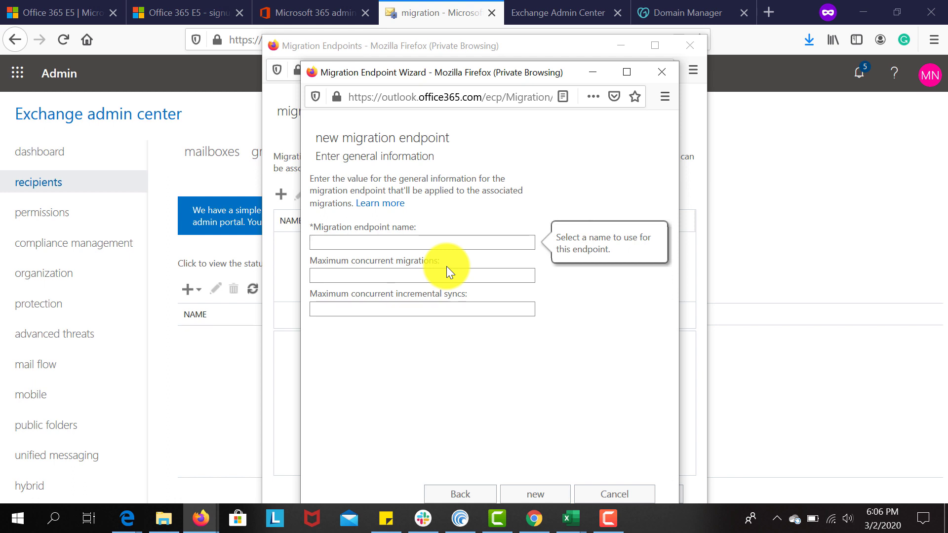
Name the migration endpoint TestBatch, create it and close the list of migration endpoints
{"action": "type", "text": "TestBatch"}
{"action": "left_click", "coordinate": [533, 494]}
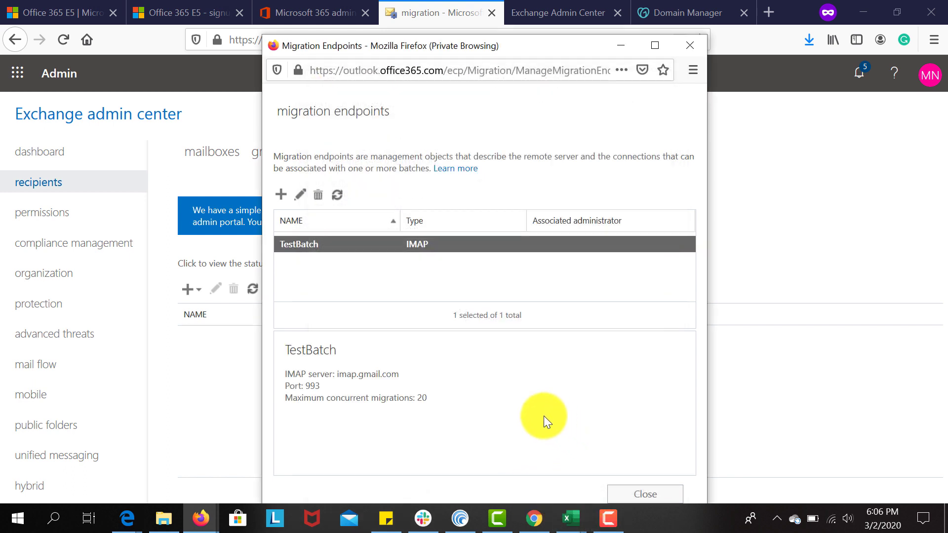
{"action": "left_click", "coordinate": [643, 493]}
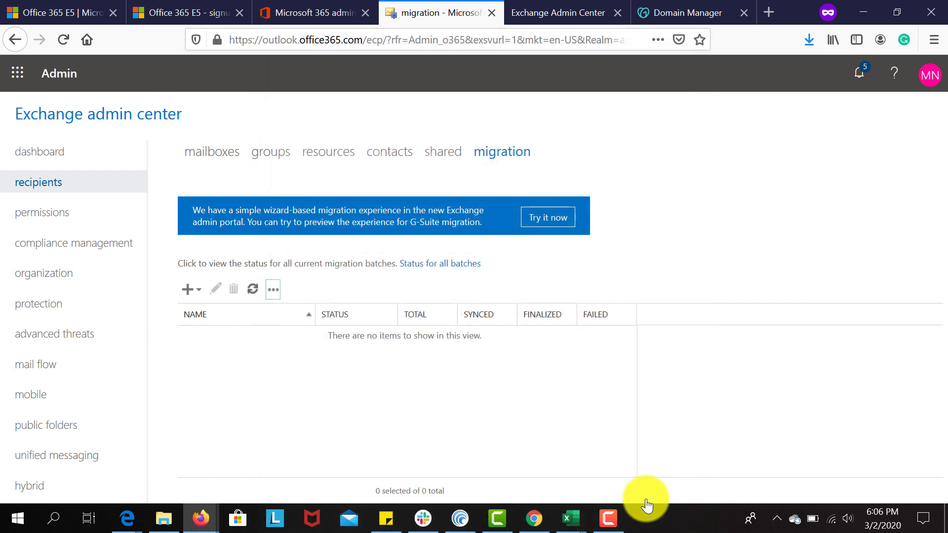
Start a new batch migrating to Exchange Online and set its migration type to IMAP migration
{"action": "left_click", "coordinate": [189, 290]}
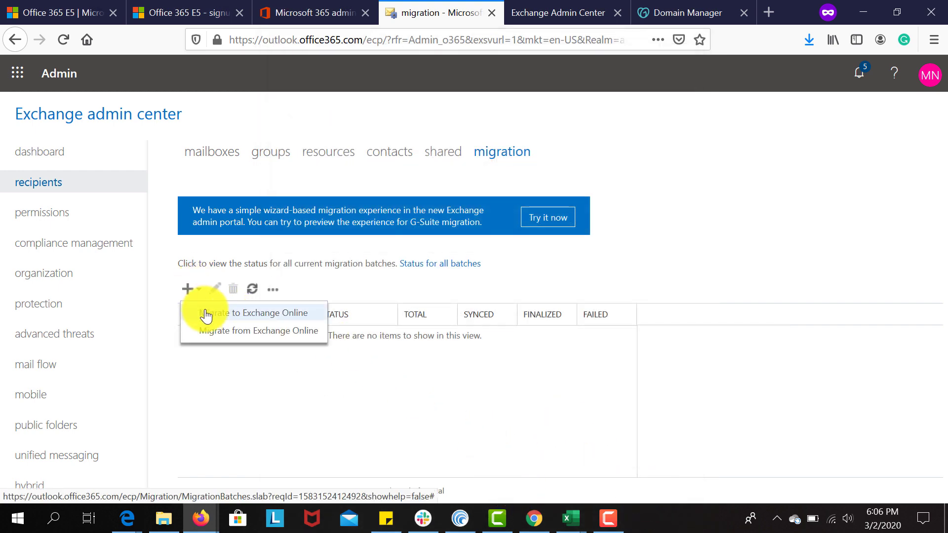
{"action": "left_click", "coordinate": [207, 314]}
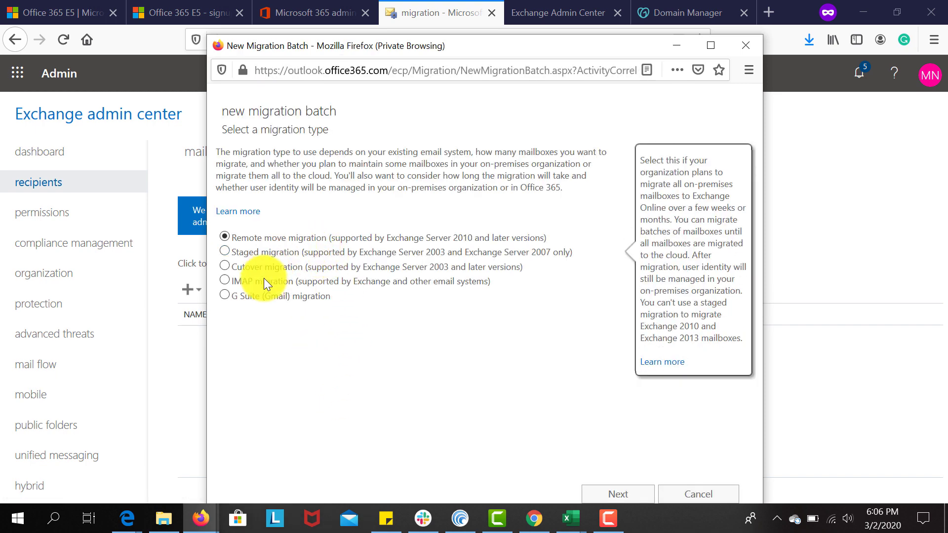
{"action": "left_click", "coordinate": [265, 282]}
{"action": "left_click", "coordinate": [595, 486]}
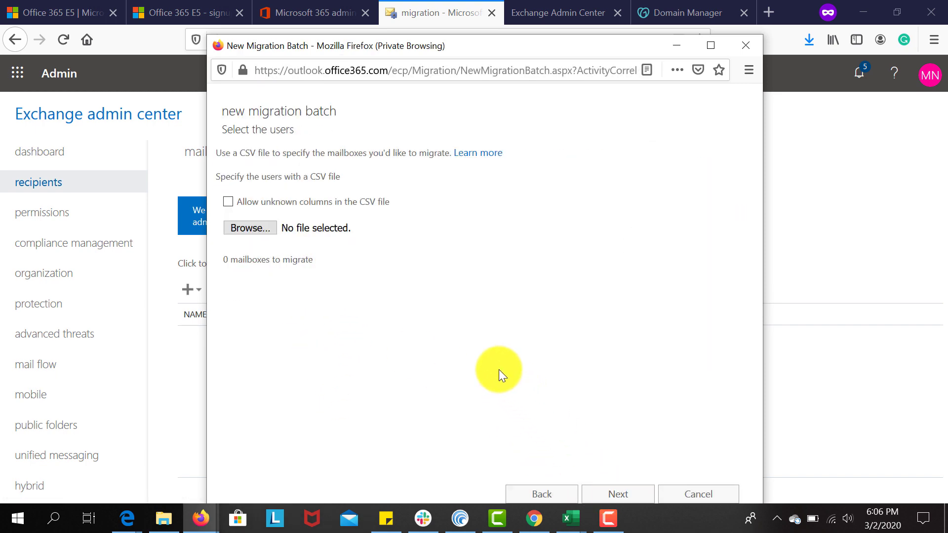
Specify the mailboxes to migrate with the TestBatchMigration CSV file from the Documents folder
{"action": "left_click", "coordinate": [267, 232]}
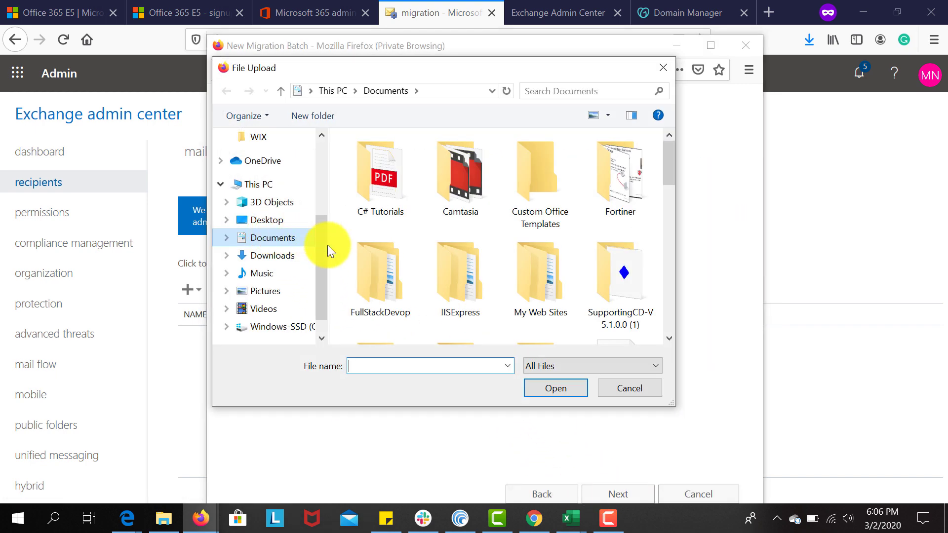
{"action": "left_click", "coordinate": [349, 257]}
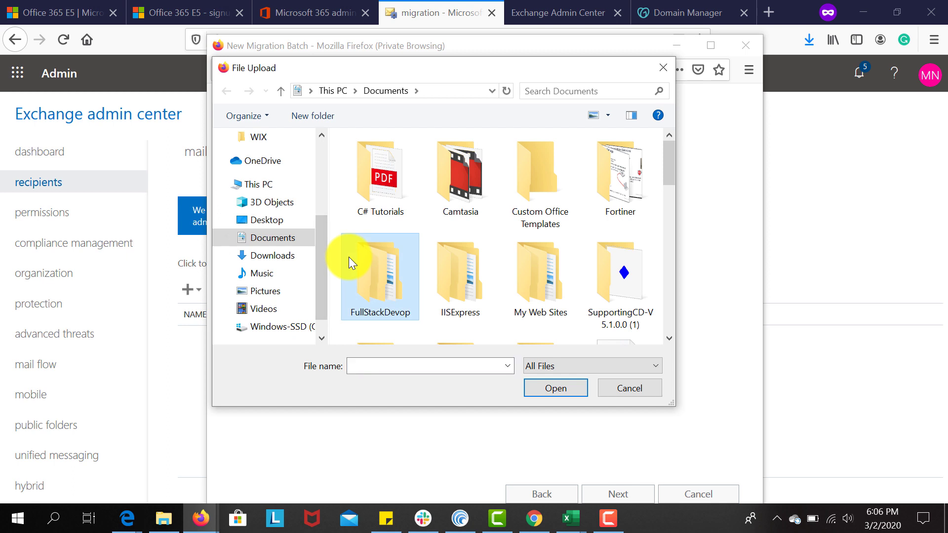
{"action": "key", "text": "t"}
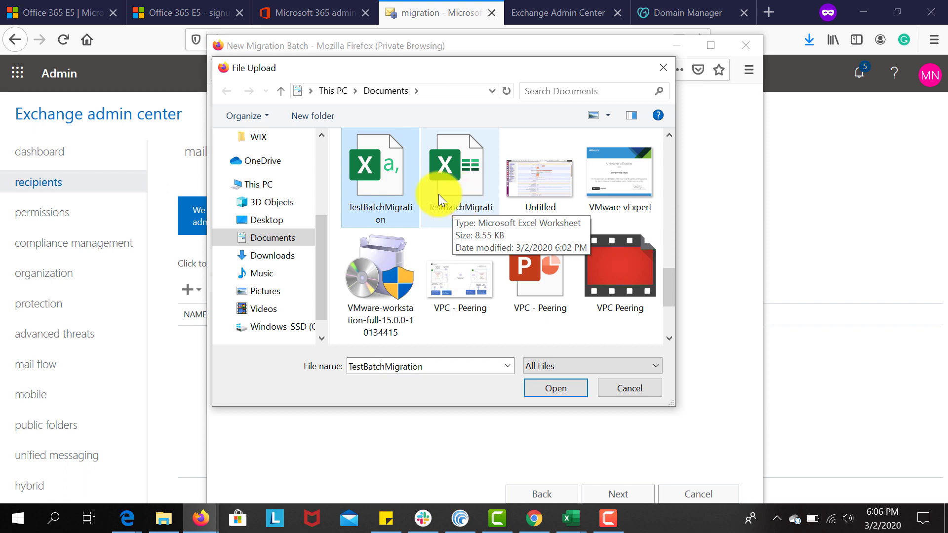
{"action": "double_click", "coordinate": [401, 186]}
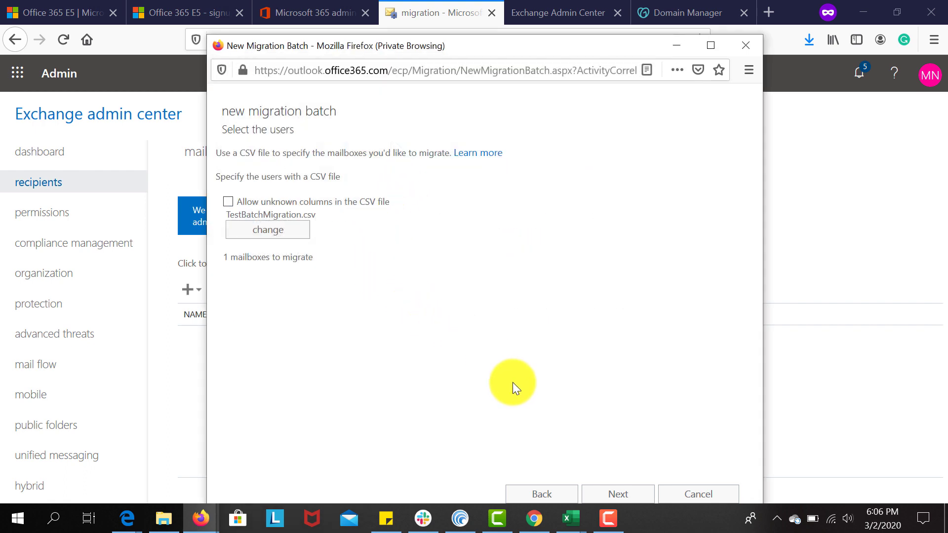
{"action": "left_click", "coordinate": [618, 496]}
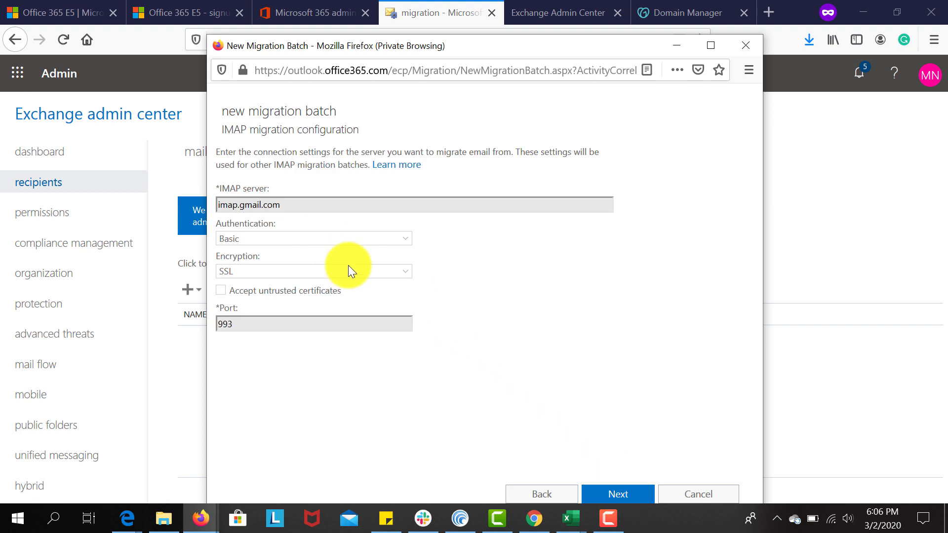
Accept the IMAP connection settings and batch name TestBatchMigration, keep the automatic start and create the migration batch
{"action": "left_click", "coordinate": [601, 492]}
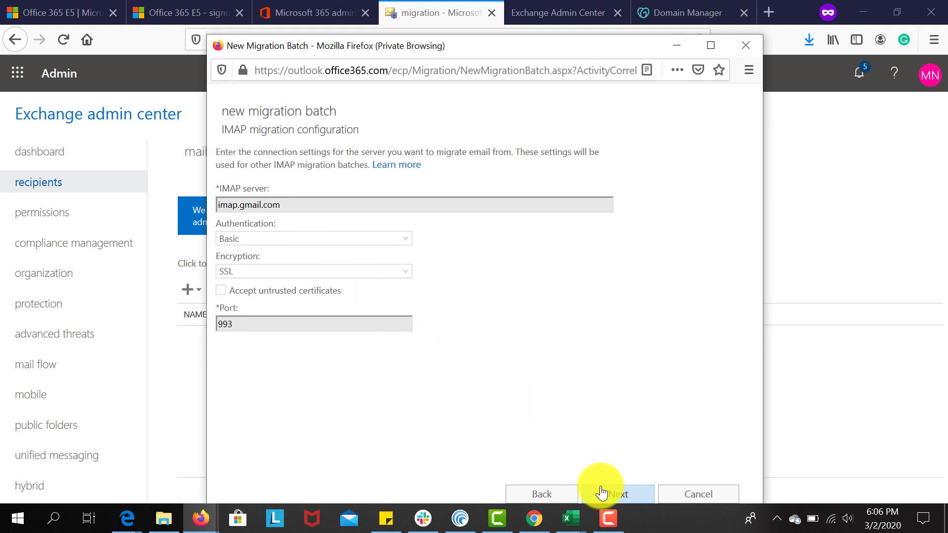
{"action": "left_click", "coordinate": [316, 256]}
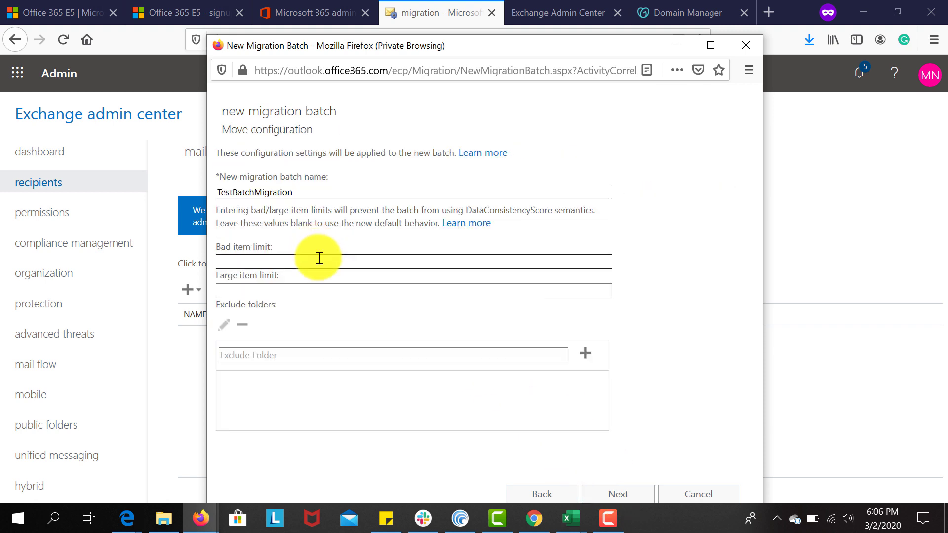
{"action": "left_click", "coordinate": [612, 493]}
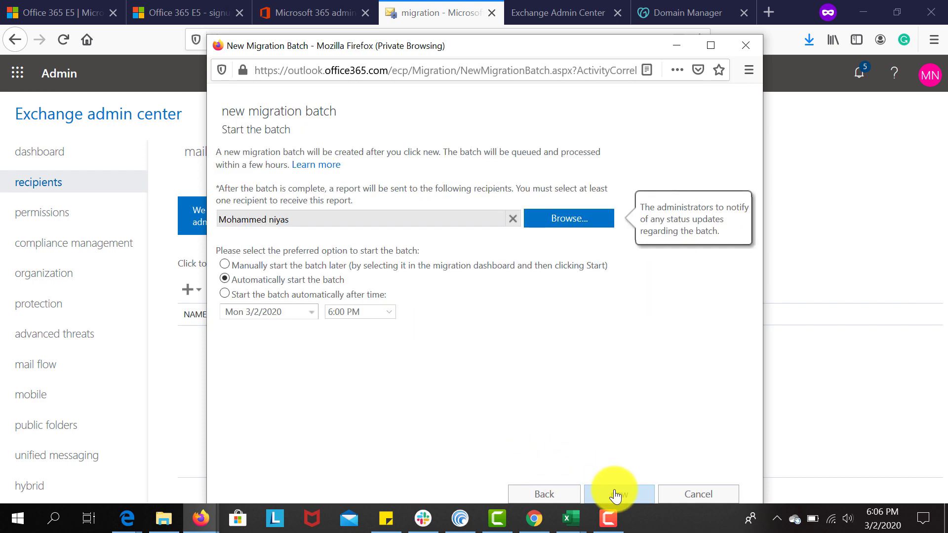
{"action": "left_click", "coordinate": [613, 495]}
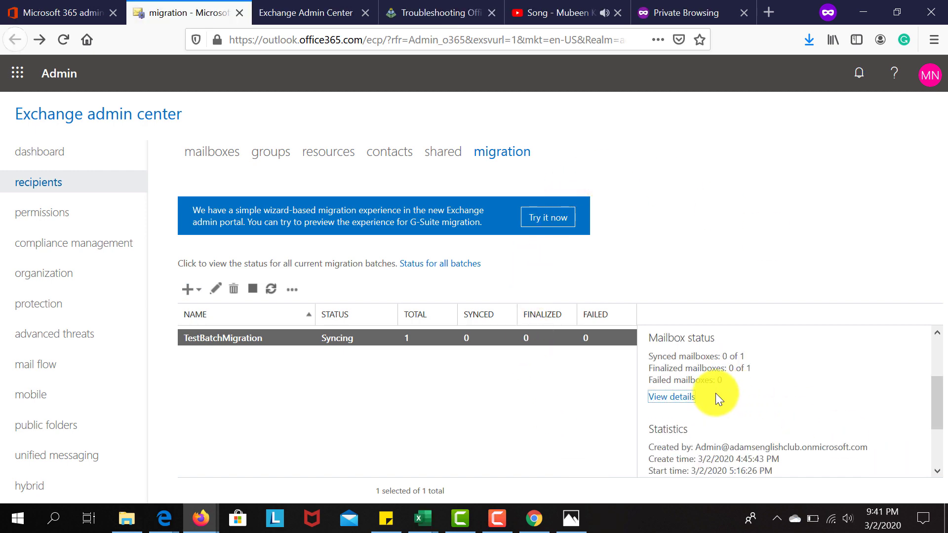
View the mailbox details of TestBatchMigration, open the user's migration report in Notepad and read through its log entries
{"action": "left_click", "coordinate": [687, 400]}
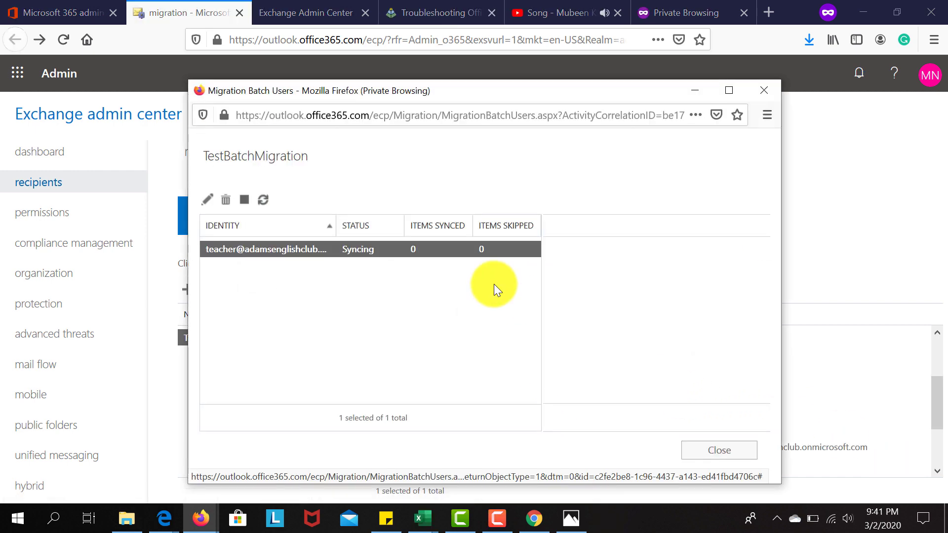
{"action": "scroll", "coordinate": [636, 347], "scroll_direction": "down", "scroll_amount": 1}
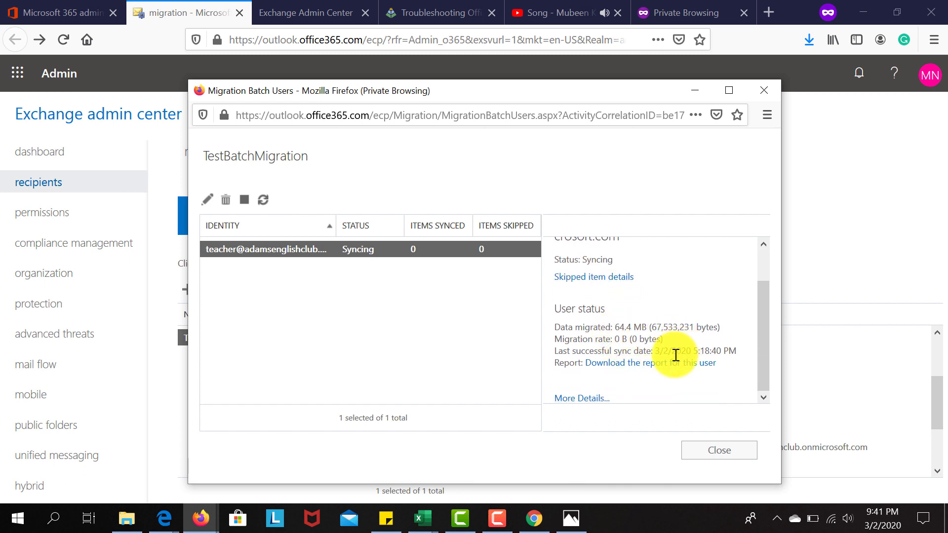
{"action": "left_click", "coordinate": [662, 364]}
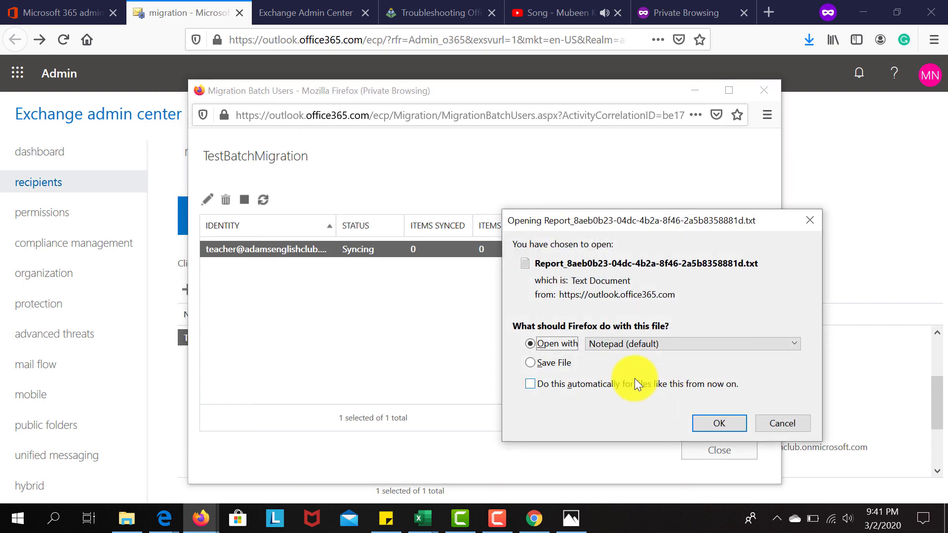
{"action": "left_click", "coordinate": [723, 423]}
{"action": "left_click", "coordinate": [528, 377]}
{"action": "scroll", "coordinate": [528, 377], "scroll_direction": "down", "scroll_amount": 2}
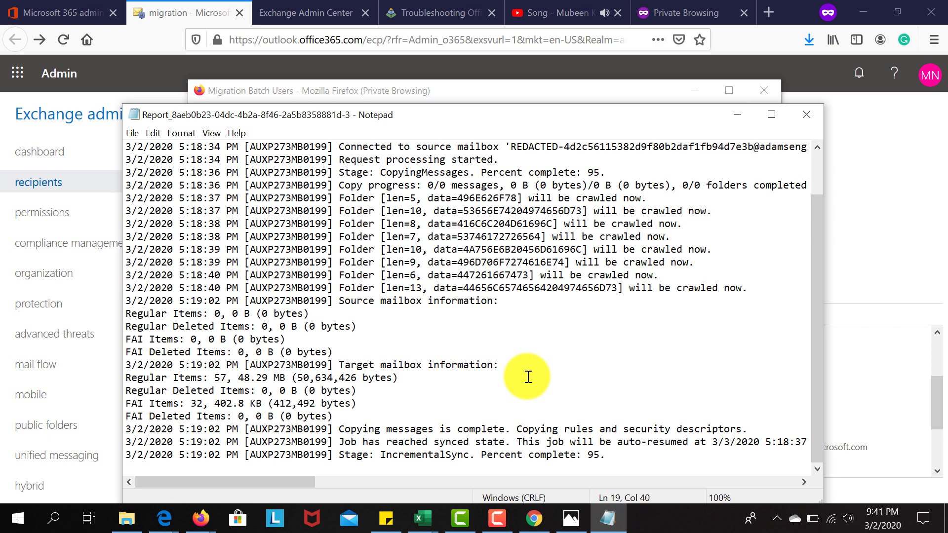
{"action": "scroll", "coordinate": [527, 378], "scroll_direction": "up", "scroll_amount": 1}
{"action": "scroll", "coordinate": [528, 377], "scroll_direction": "up", "scroll_amount": 1}
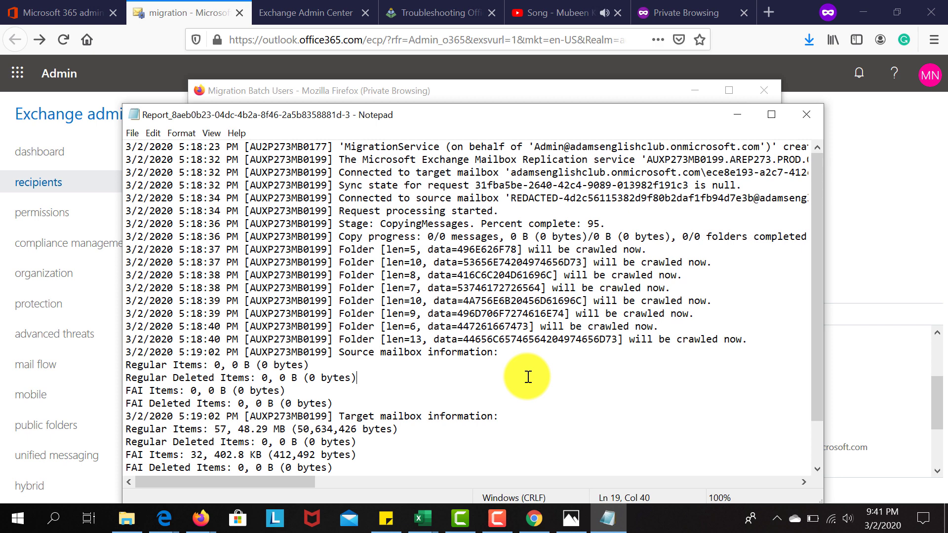
{"action": "scroll", "coordinate": [527, 377], "scroll_direction": "down", "scroll_amount": 1}
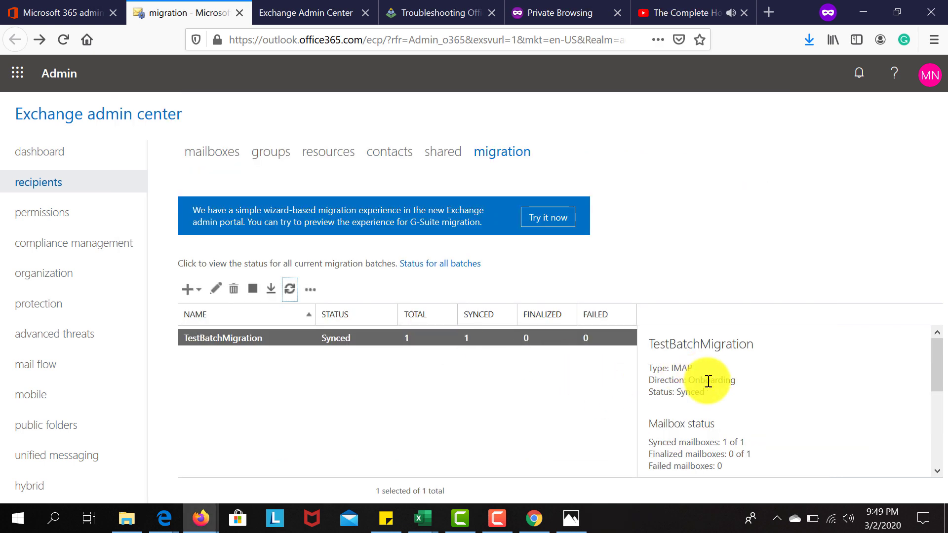
Examine the statistics and associated endpoint of TestBatchMigration, and check the user's sync status in the mailbox details
{"action": "scroll", "coordinate": [742, 391], "scroll_direction": "down", "scroll_amount": 5}
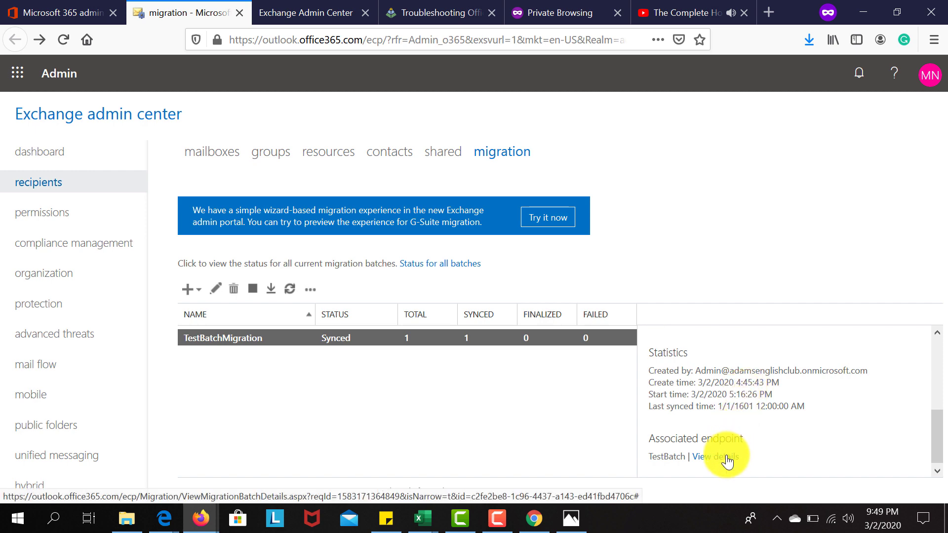
{"action": "scroll", "coordinate": [727, 460], "scroll_direction": "up", "scroll_amount": 1}
{"action": "left_click", "coordinate": [684, 355]}
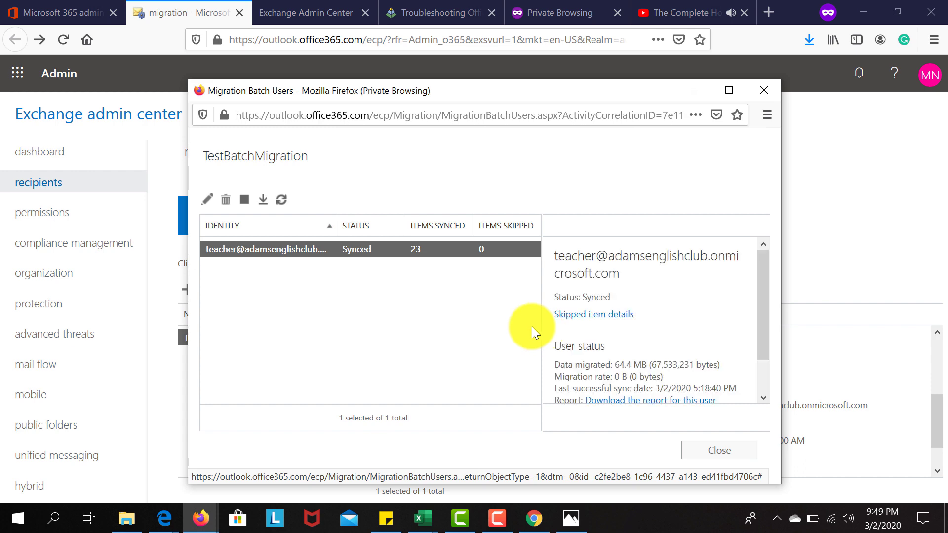
{"action": "scroll", "coordinate": [607, 367], "scroll_direction": "down", "scroll_amount": 2}
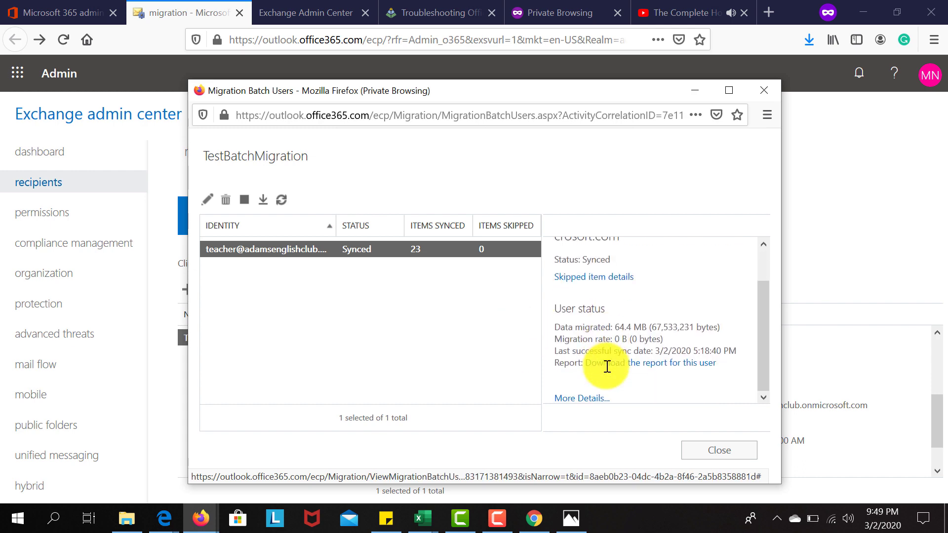
Download the user's migration report again, open it in Notepad and review the source and target mailbox entries
{"action": "left_click", "coordinate": [610, 368]}
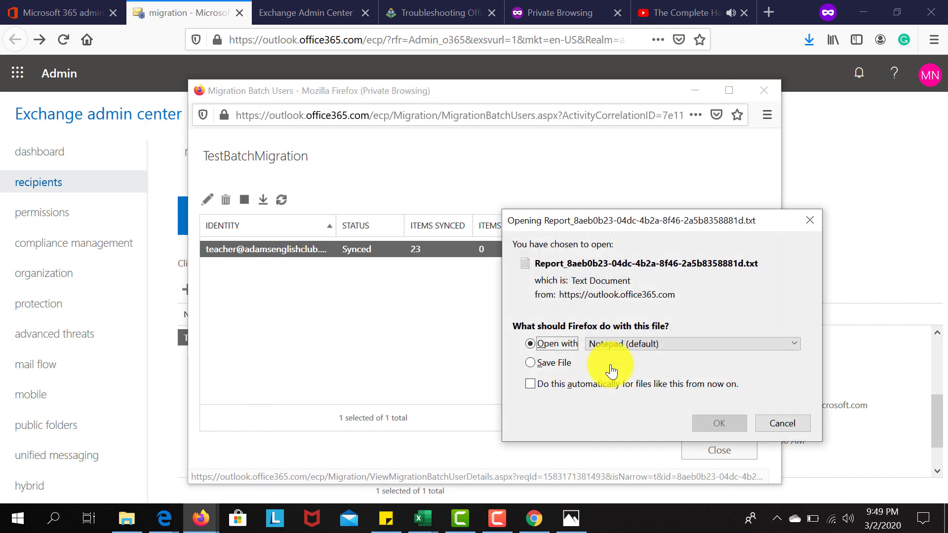
{"action": "left_click", "coordinate": [720, 427]}
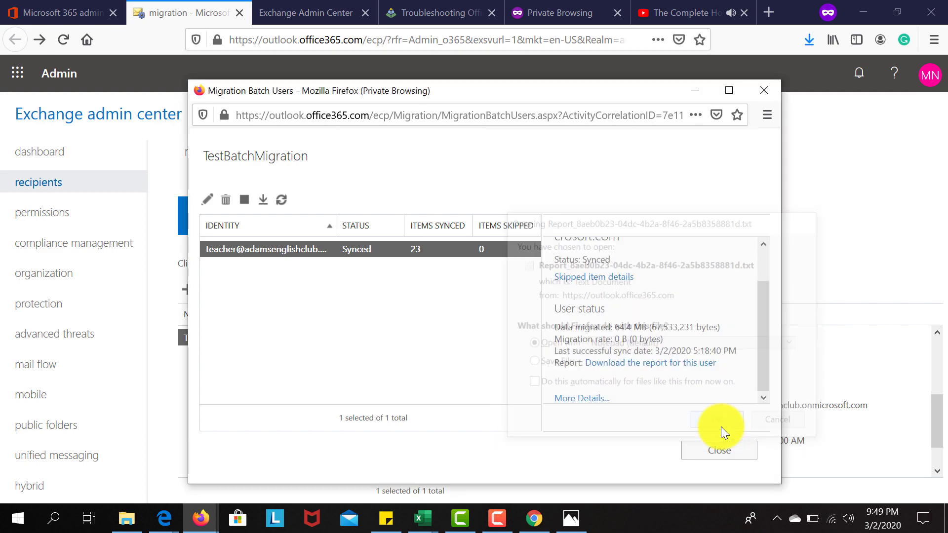
{"action": "scroll", "coordinate": [646, 347], "scroll_direction": "down", "scroll_amount": 2}
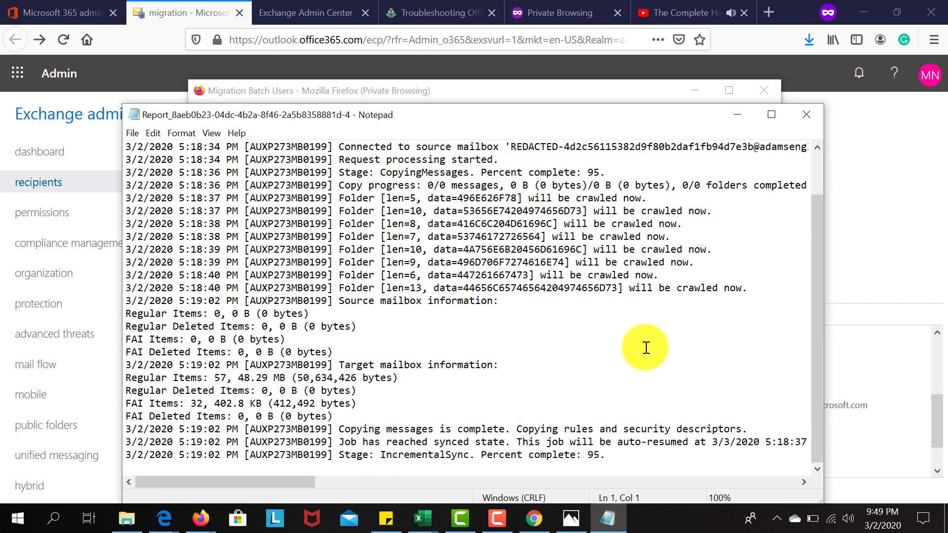
{"action": "scroll", "coordinate": [645, 348], "scroll_direction": "up", "scroll_amount": 2}
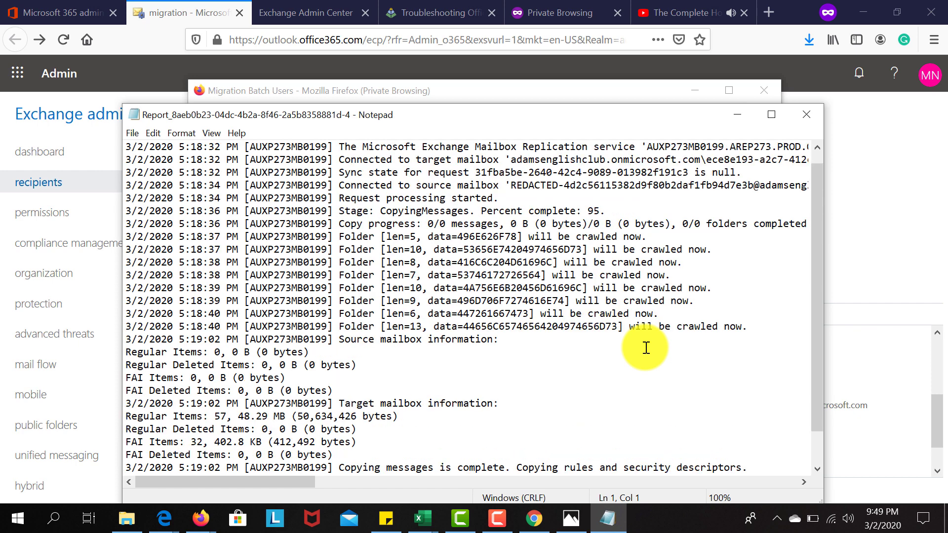
{"action": "scroll", "coordinate": [646, 348], "scroll_direction": "down", "scroll_amount": 2}
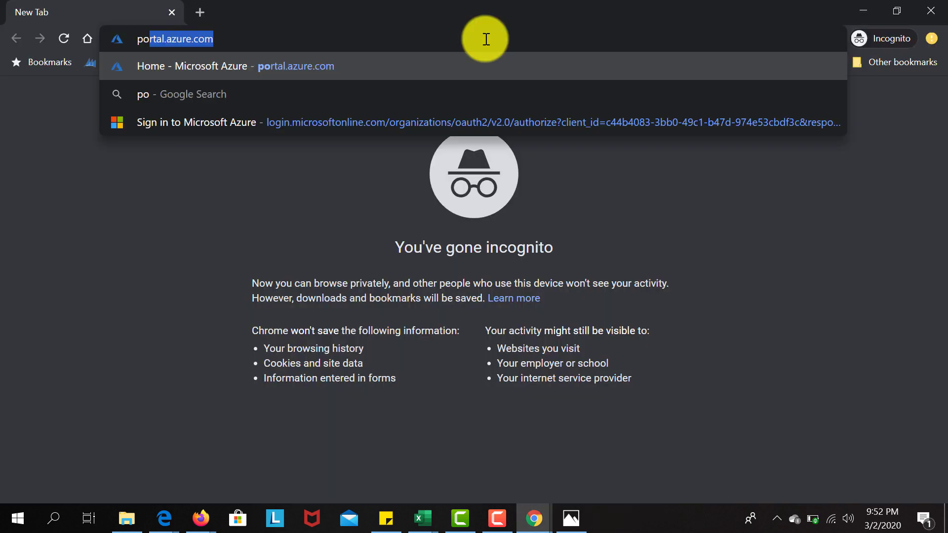
Switch to a Chrome incognito window and go to the Outlook web sign-in page
{"action": "type", "text": "rt"}
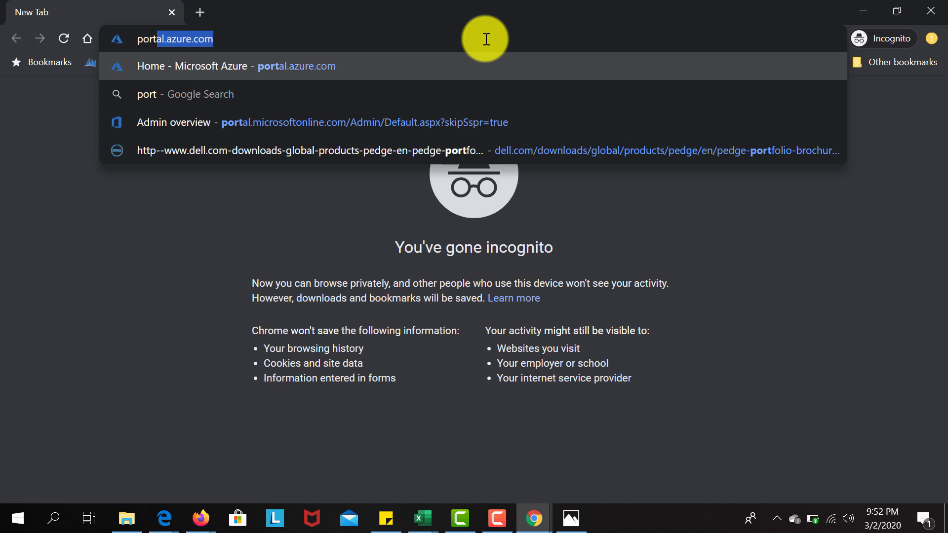
{"action": "key", "text": "BackSpace"}
{"action": "key", "text": "BackSpace"}
{"action": "key", "text": "BackSpace"}
{"action": "key", "text": "BackSpace"}
{"action": "key", "text": "BackSpace"}
{"action": "type", "text": "o"}
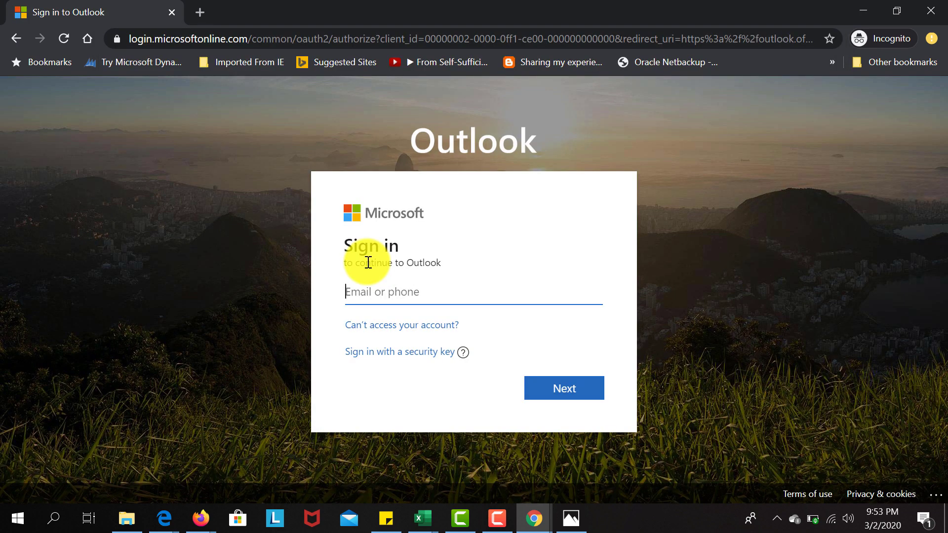
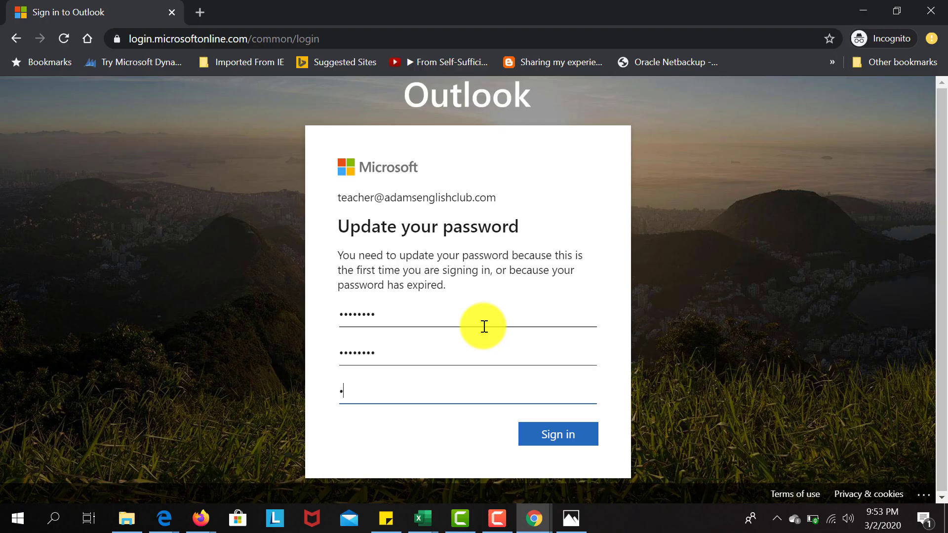
Sign in to Outlook with the migrated mailbox's e-mail, entering the current password and a new password with its confirmation
{"action": "type", "text": "•••••••"}
{"action": "key", "text": "Return"}
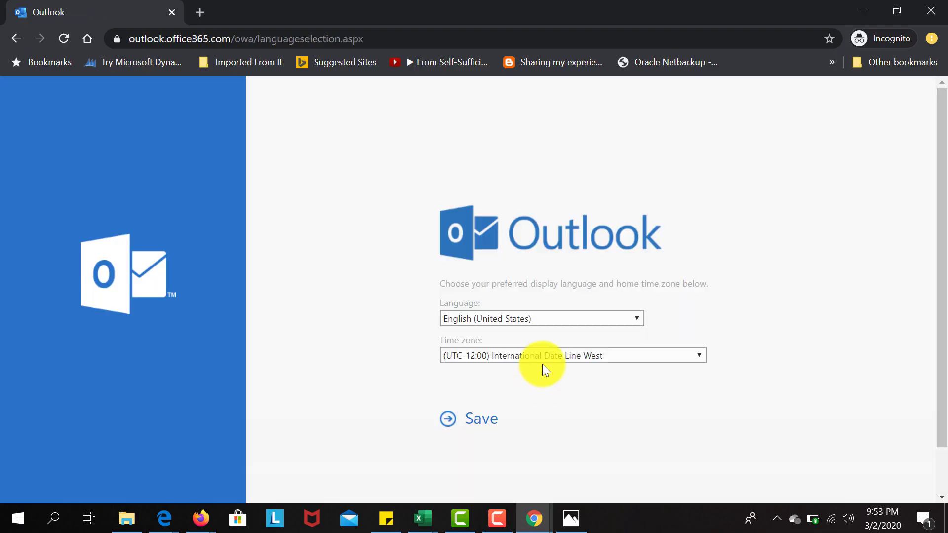
Choose the mailbox's time zone, save the regional settings and view the Outlook inbox
{"action": "left_click", "coordinate": [544, 360]}
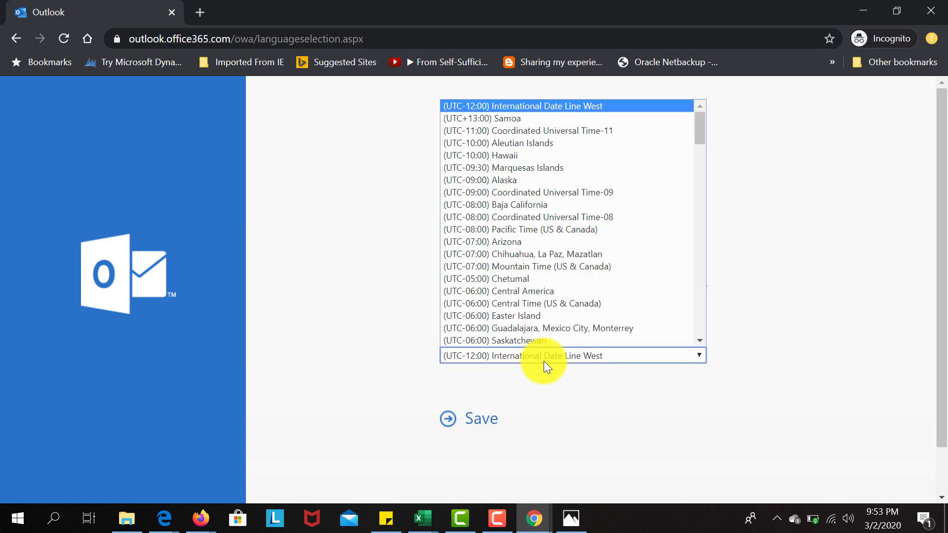
{"action": "left_click", "coordinate": [531, 255]}
{"action": "left_click", "coordinate": [466, 427]}
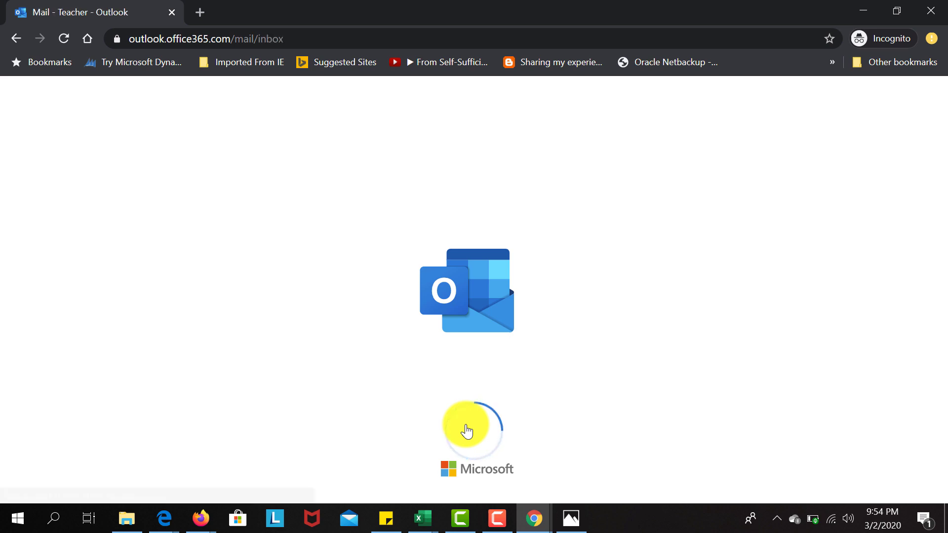
{"action": "scroll", "coordinate": [323, 334], "scroll_direction": "down", "scroll_amount": 5}
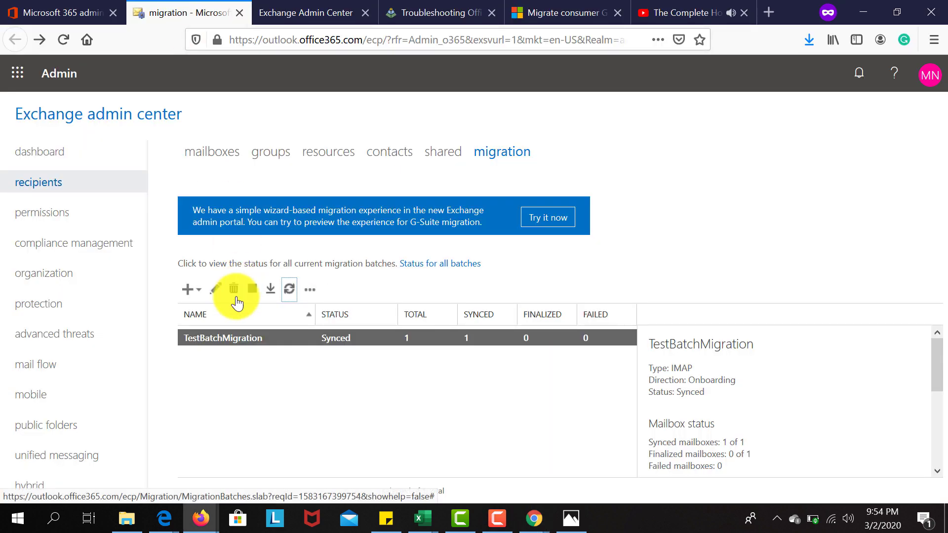
Start a new migration batch to Exchange Online with IMAP migration as its type
{"action": "left_click", "coordinate": [188, 292]}
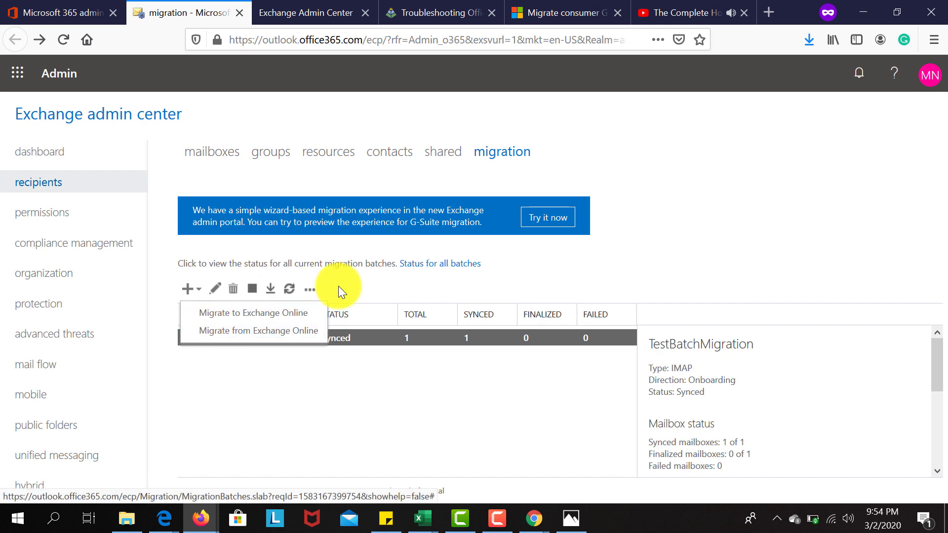
{"action": "left_click", "coordinate": [287, 315]}
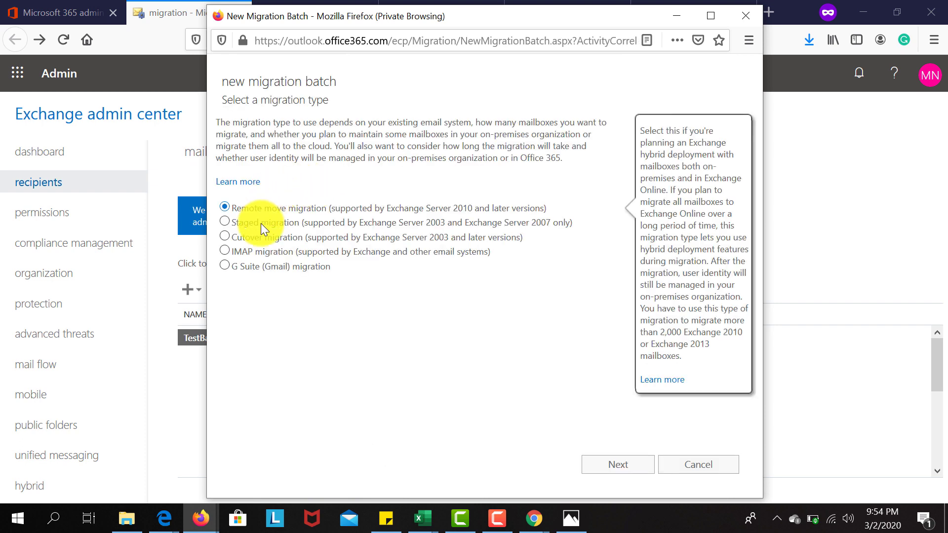
{"action": "left_click", "coordinate": [255, 253]}
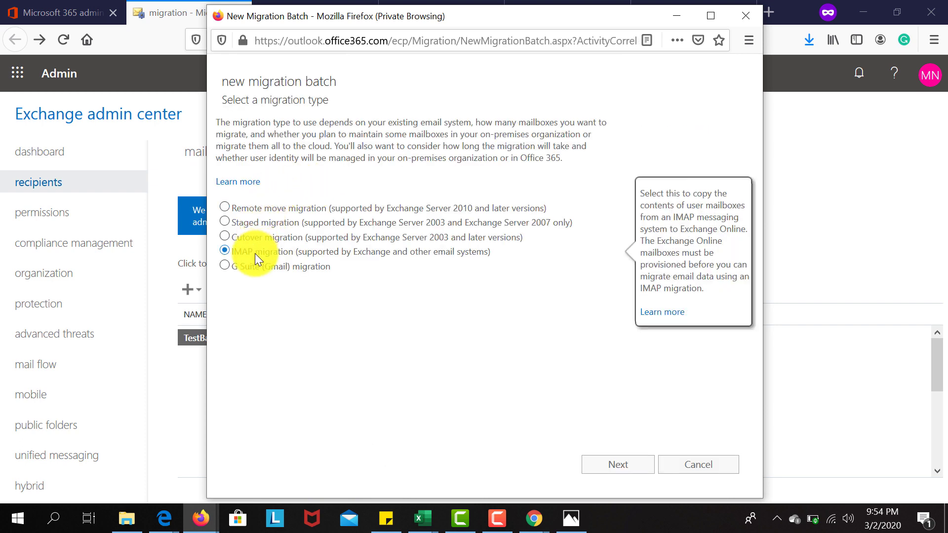
{"action": "left_click", "coordinate": [608, 465]}
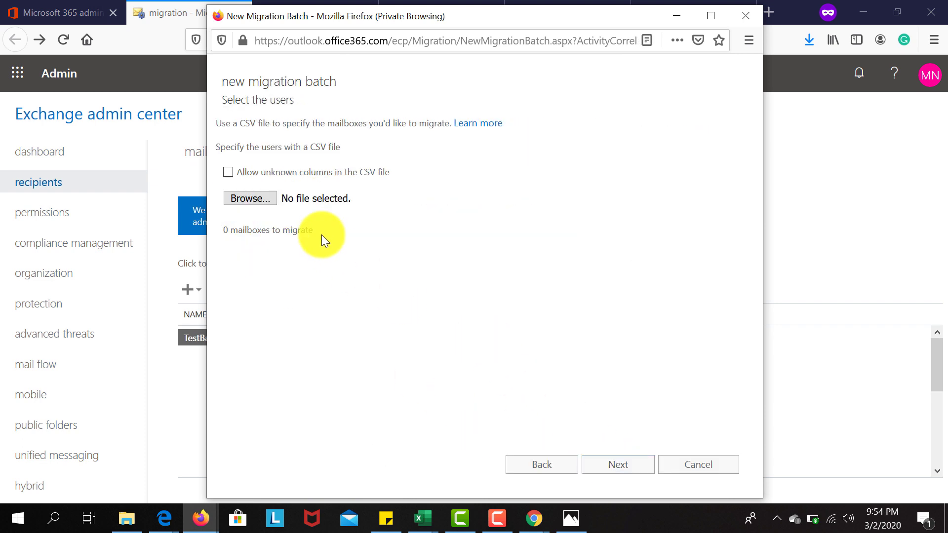
Specify the mailboxes to migrate with the Batch11-Migration CSV file from the Documents folder
{"action": "left_click", "coordinate": [249, 199]}
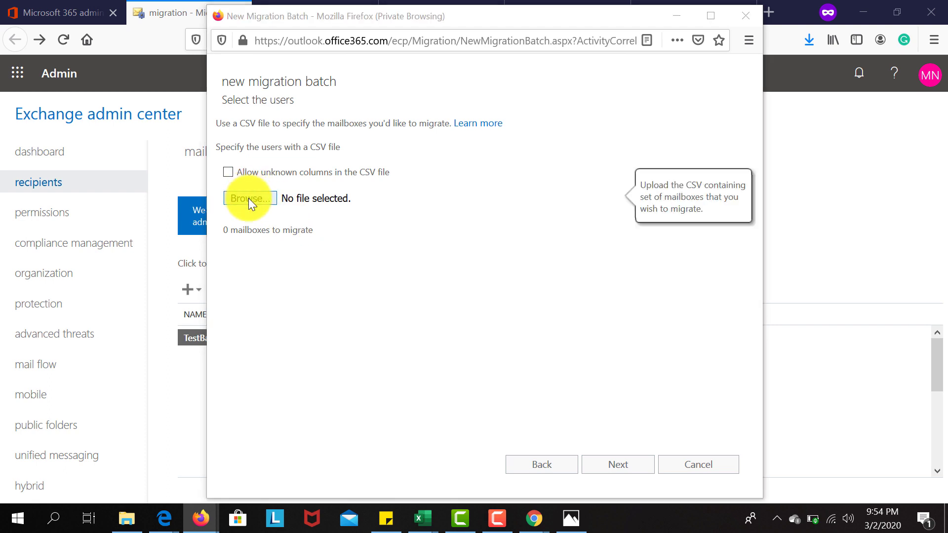
{"action": "left_click", "coordinate": [440, 218]}
{"action": "key", "text": "b"}
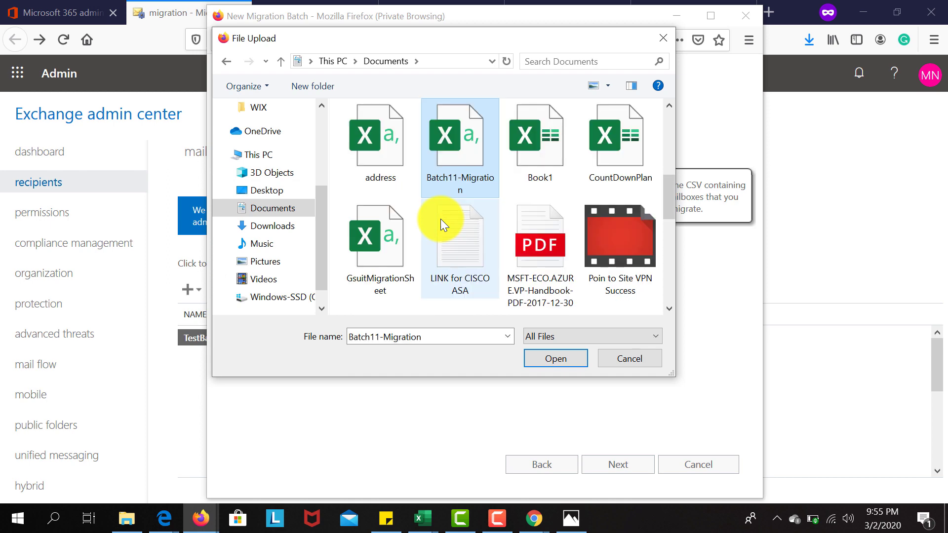
{"action": "double_click", "coordinate": [461, 147]}
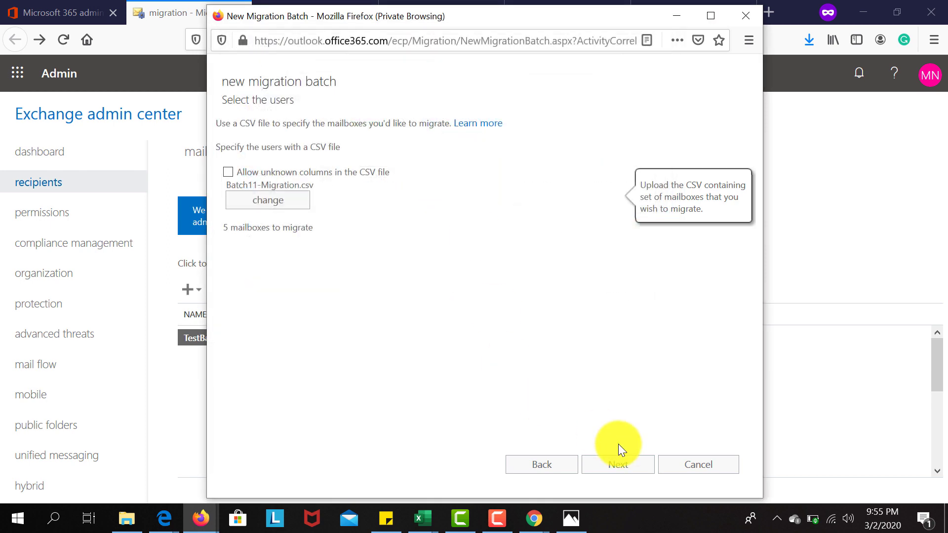
{"action": "left_click", "coordinate": [618, 466]}
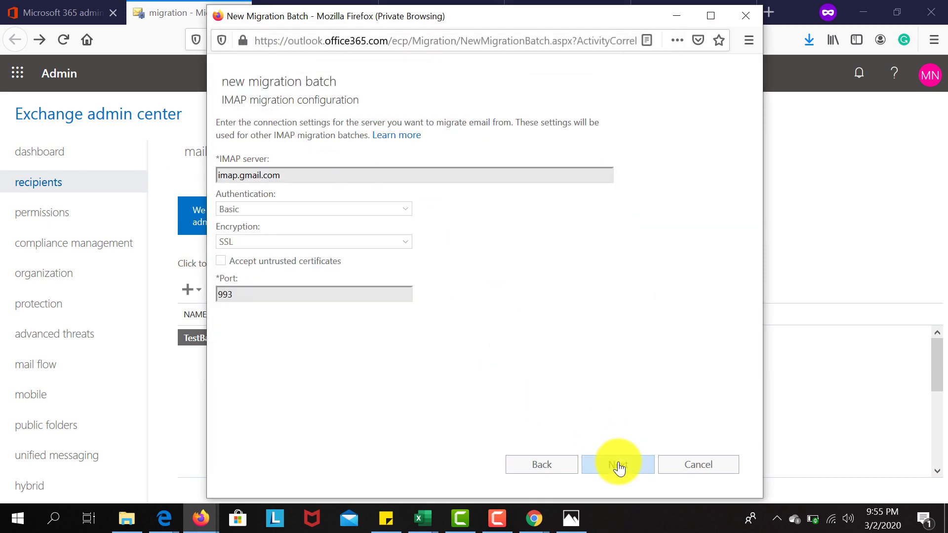
Keep the imap.gmail.com connection settings, name the batch Batch11-Migration, set it to start manually and create it
{"action": "left_click", "coordinate": [618, 465]}
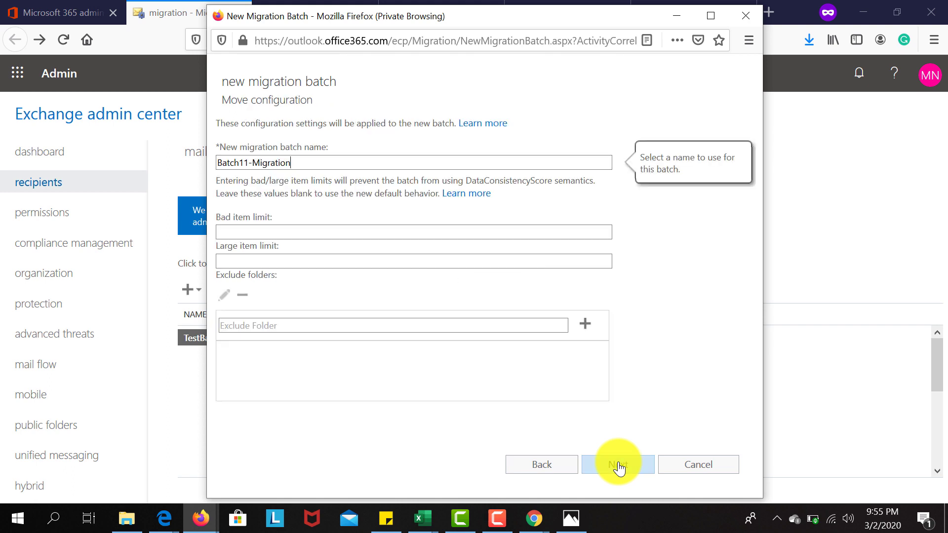
{"action": "left_click", "coordinate": [618, 465]}
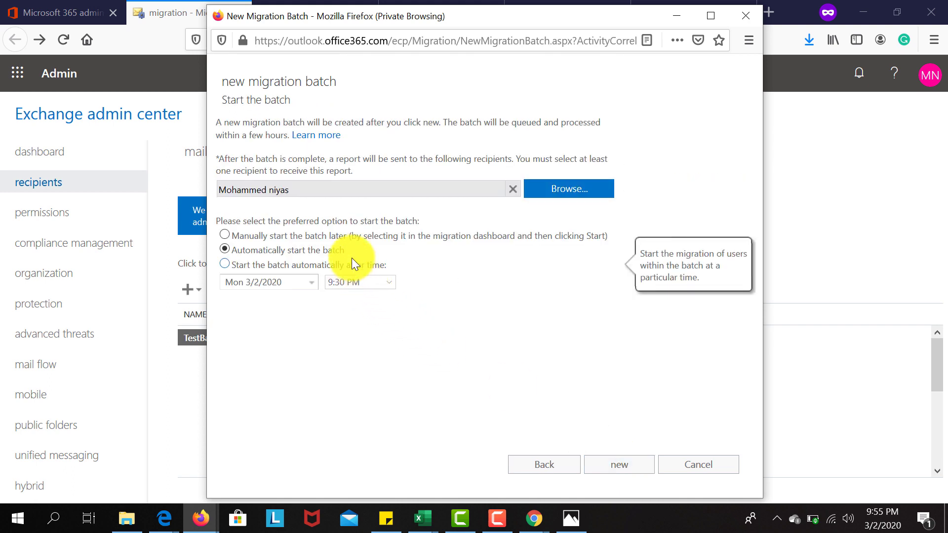
{"action": "left_click", "coordinate": [347, 236]}
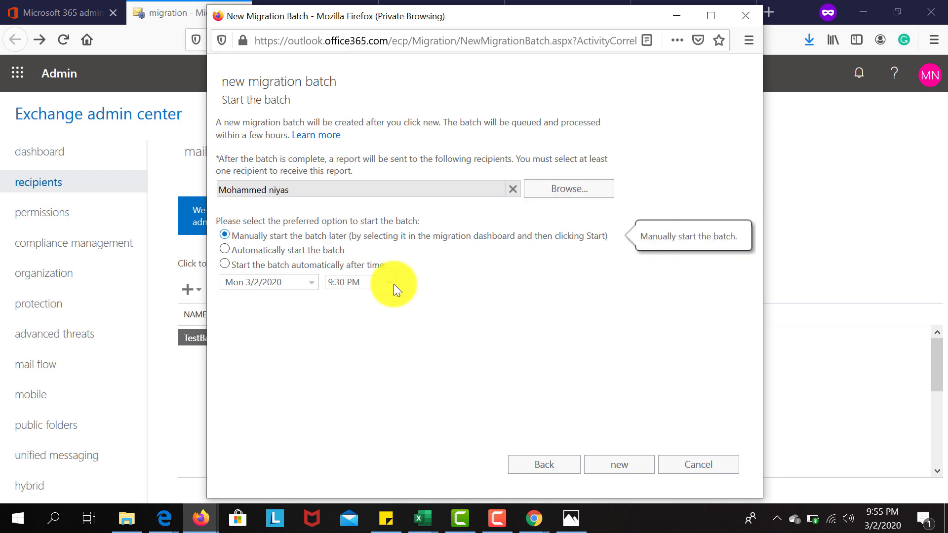
{"action": "left_click", "coordinate": [632, 468]}
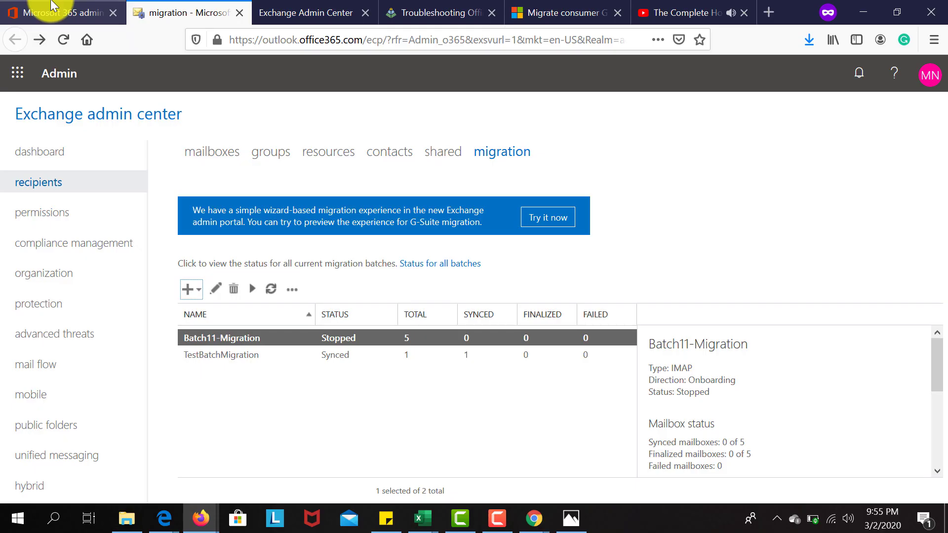
Open the Setup page of the Microsoft 365 admin center and launch the guided Office 365 E5 setup
{"action": "left_click", "coordinate": [40, 12]}
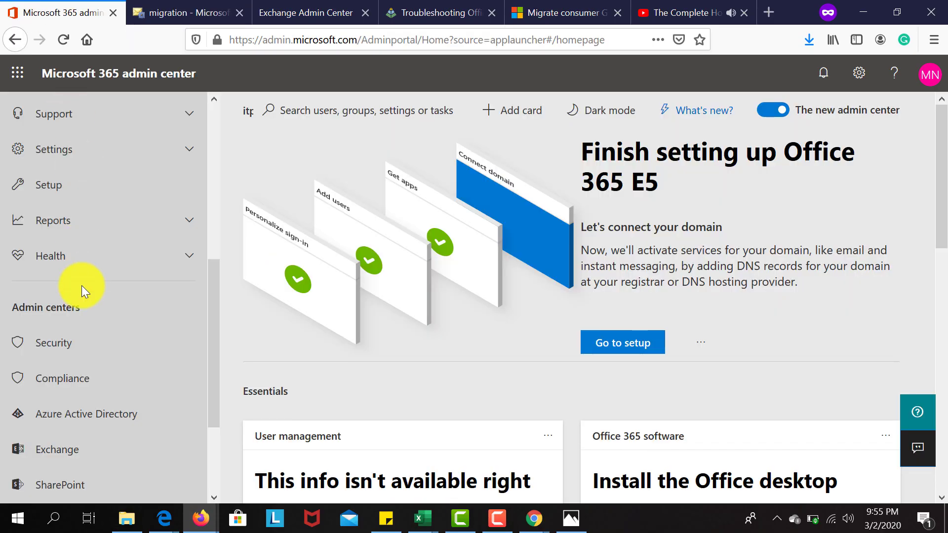
{"action": "scroll", "coordinate": [82, 291], "scroll_direction": "down", "scroll_amount": 3}
{"action": "scroll", "coordinate": [79, 289], "scroll_direction": "up", "scroll_amount": 5}
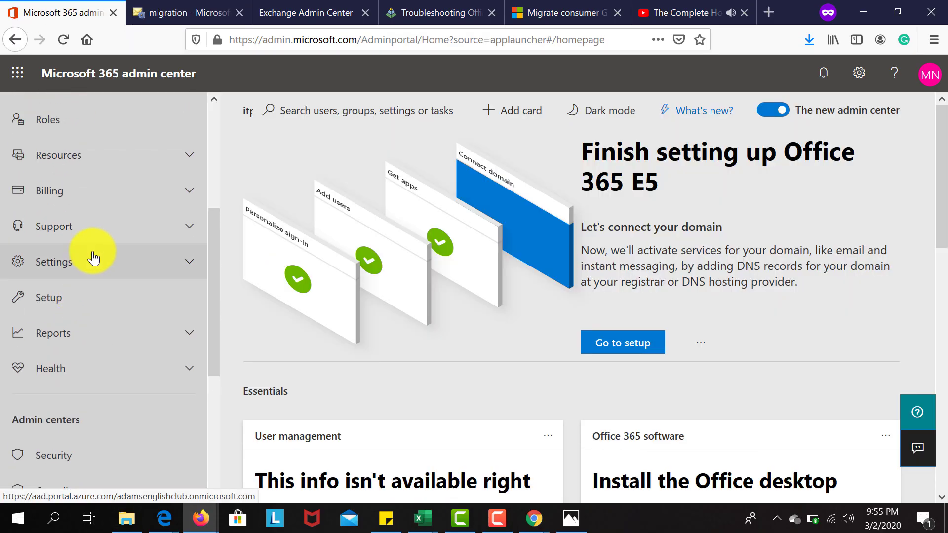
{"action": "left_click", "coordinate": [109, 306]}
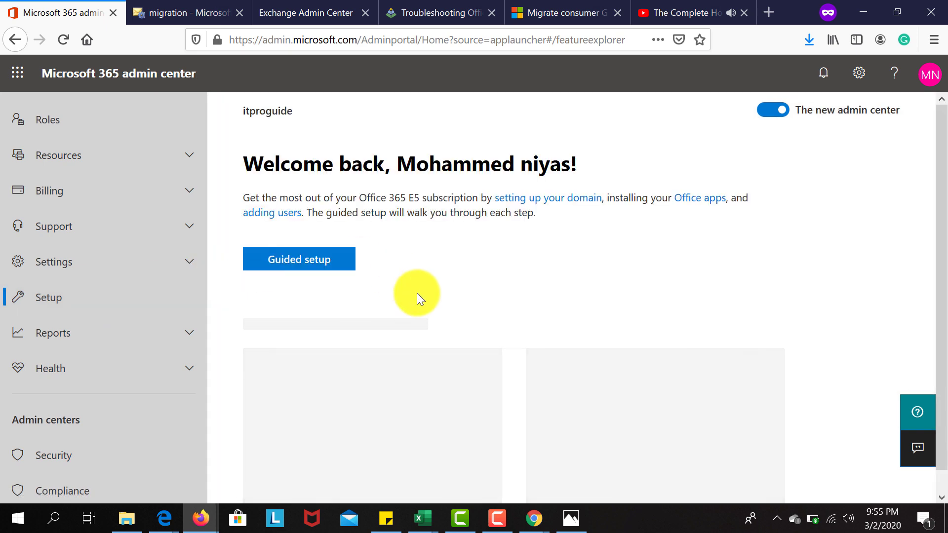
{"action": "scroll", "coordinate": [417, 299], "scroll_direction": "down", "scroll_amount": 1}
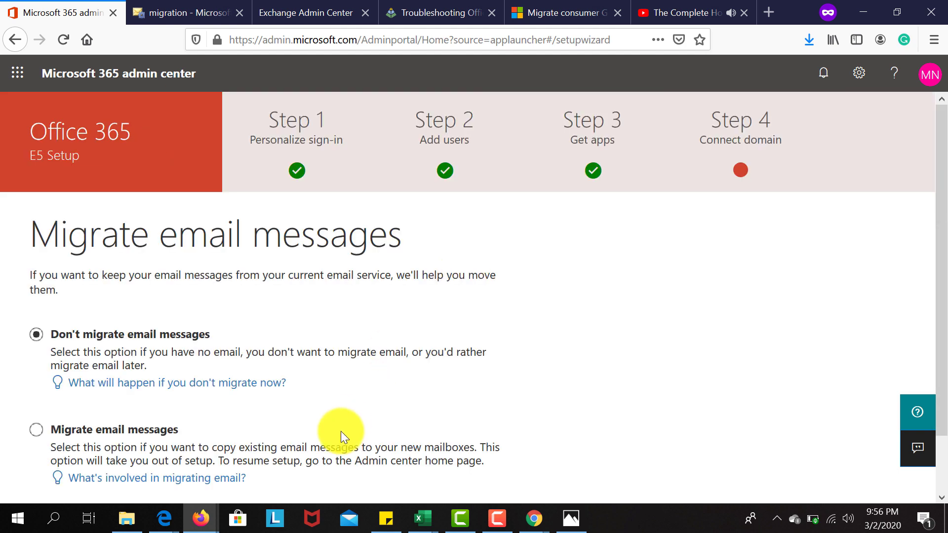
Continue the domain setup with no migration of email messages and only the Exchange service selected
{"action": "scroll", "coordinate": [257, 416], "scroll_direction": "down", "scroll_amount": 2}
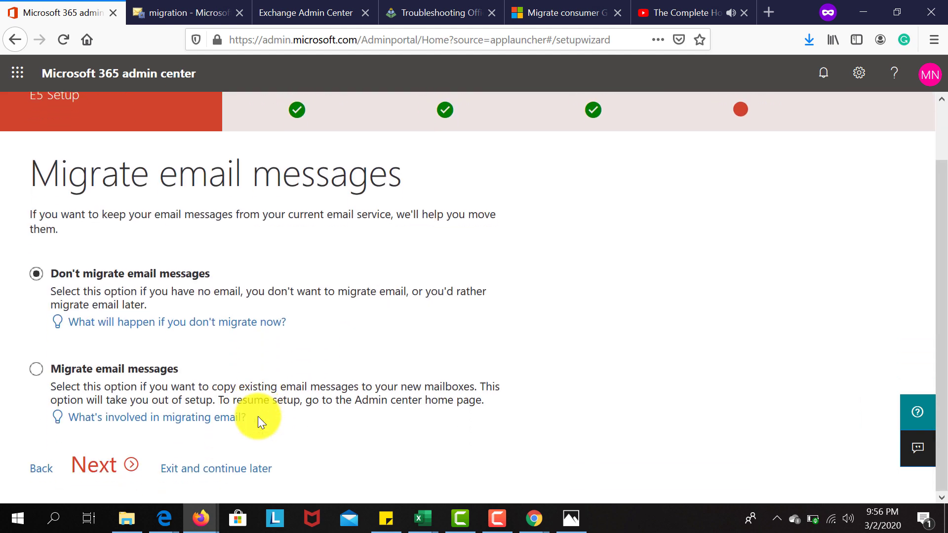
{"action": "left_click", "coordinate": [105, 466]}
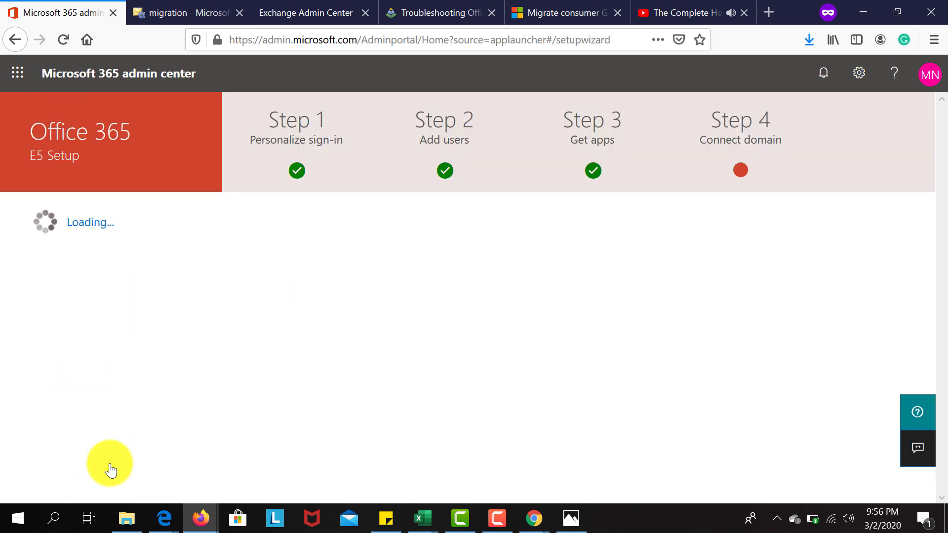
{"action": "scroll", "coordinate": [332, 382], "scroll_direction": "down", "scroll_amount": 3}
{"action": "scroll", "coordinate": [332, 377], "scroll_direction": "down", "scroll_amount": 3}
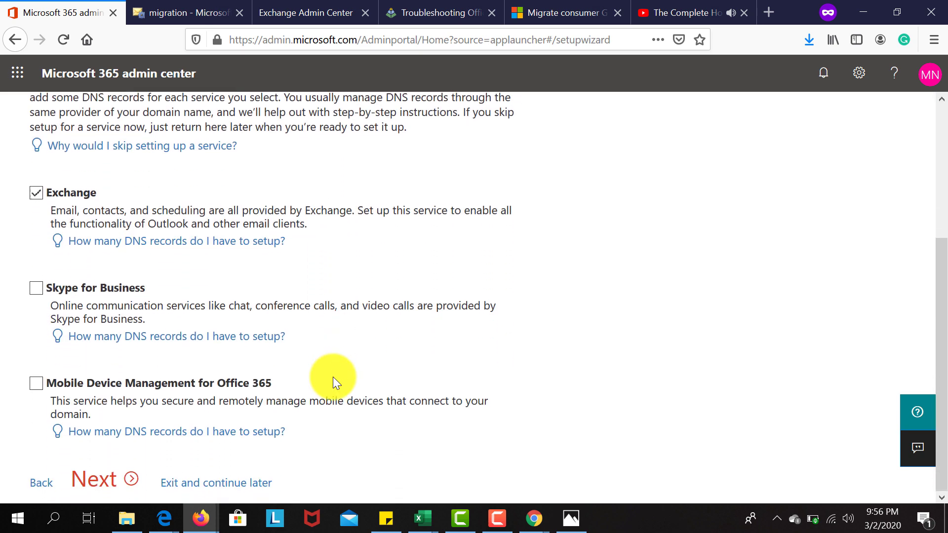
{"action": "left_click", "coordinate": [95, 481]}
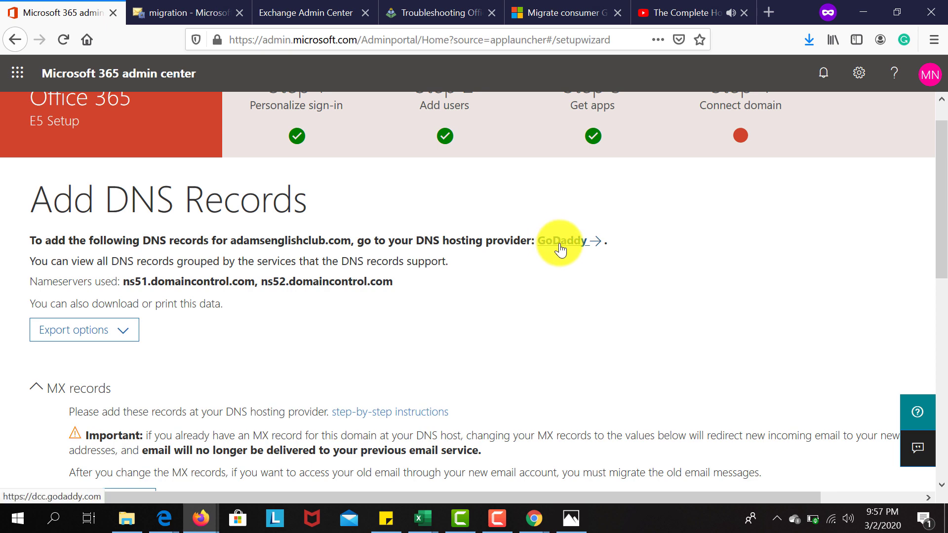
Review the required MX, CNAME and TXT records and go to the domain's DNS management at GoDaddy
{"action": "scroll", "coordinate": [560, 249], "scroll_direction": "down", "scroll_amount": 9}
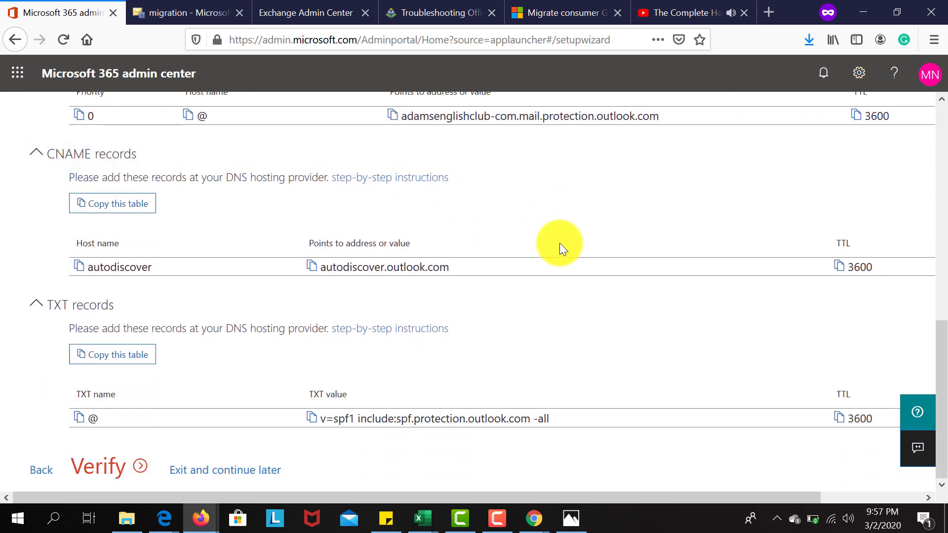
{"action": "scroll", "coordinate": [560, 247], "scroll_direction": "up", "scroll_amount": 9}
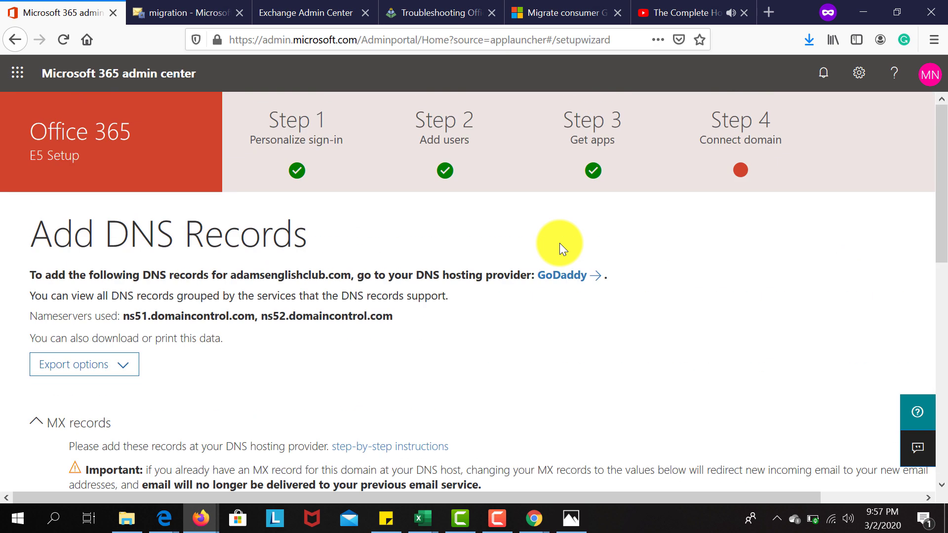
{"action": "left_click", "coordinate": [558, 275]}
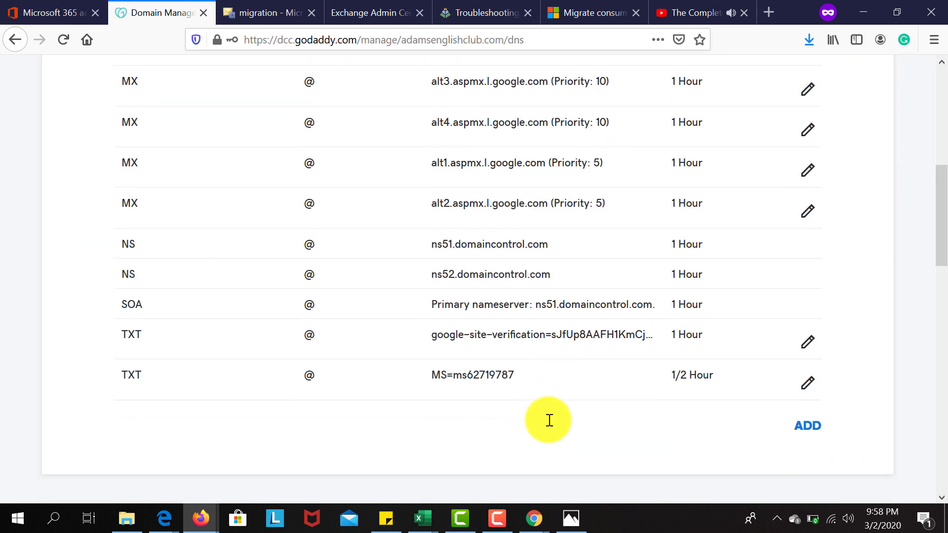
Begin a new DNS record for adamsenglishclub.com and choose MX as its type
{"action": "scroll", "coordinate": [549, 420], "scroll_direction": "down", "scroll_amount": 1}
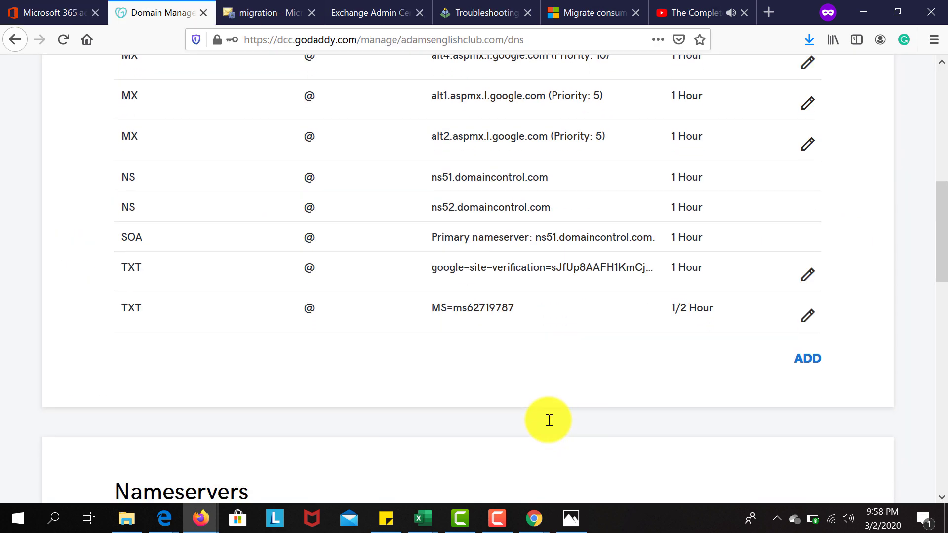
{"action": "left_click", "coordinate": [805, 359]}
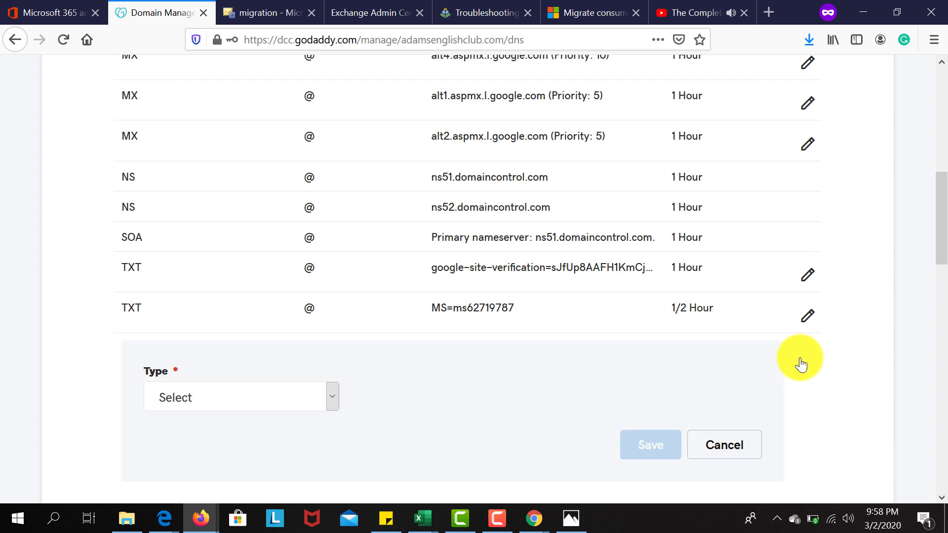
{"action": "left_click", "coordinate": [306, 399]}
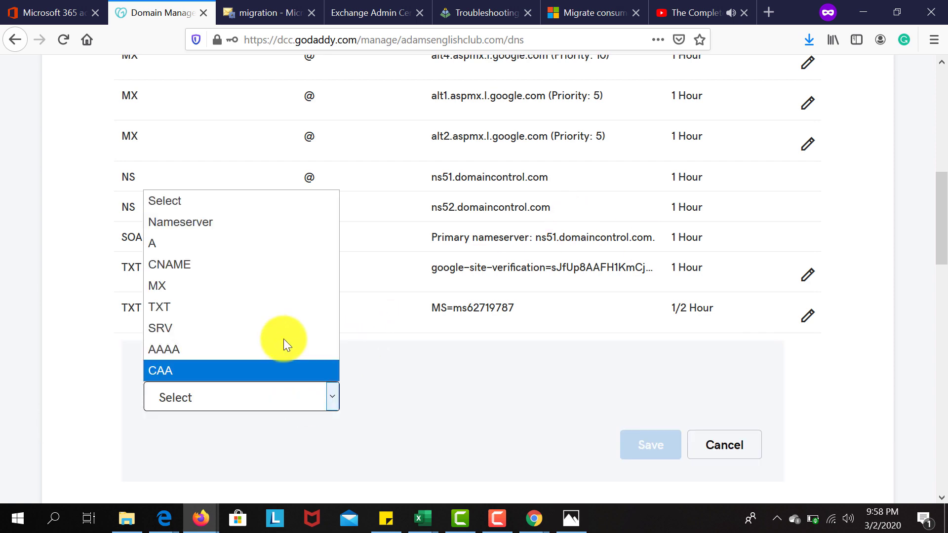
Copy the MX record's points-to address, adamsenglishclub-com.mail.protection.outlook.com, from the Microsoft 365 setup page
{"action": "key", "text": "ctrl+shift+Tab"}
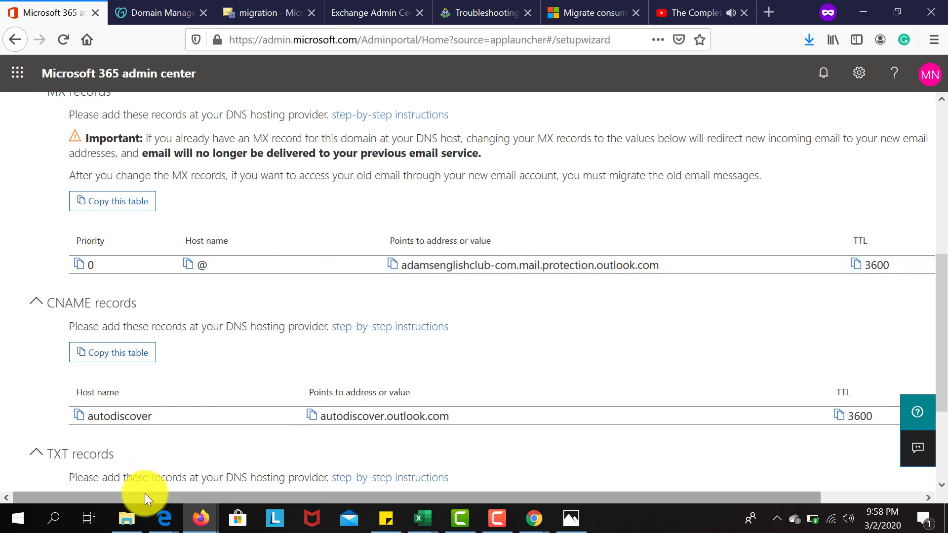
{"action": "left_click_drag", "start_coordinate": [144, 493], "coordinate": [87, 455]}
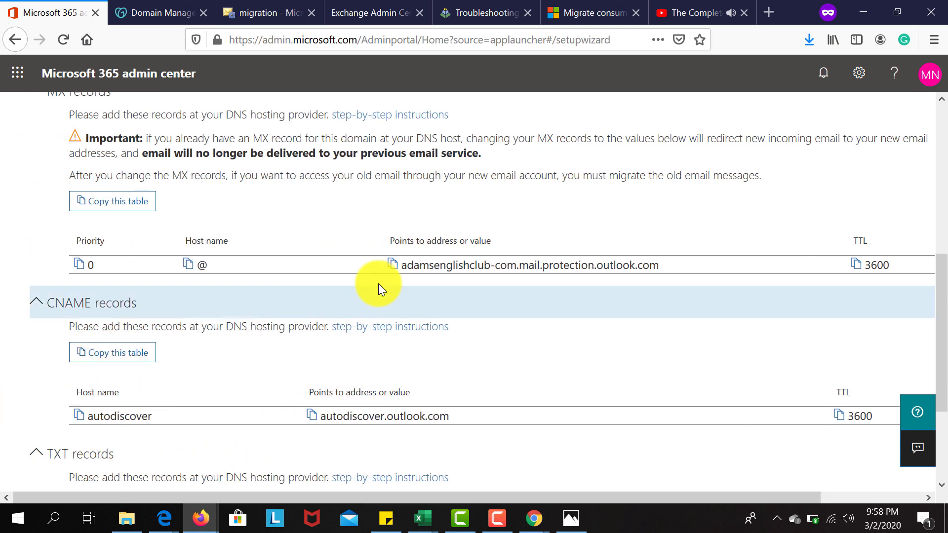
{"action": "left_click", "coordinate": [396, 269]}
{"action": "left_click", "coordinate": [681, 6]}
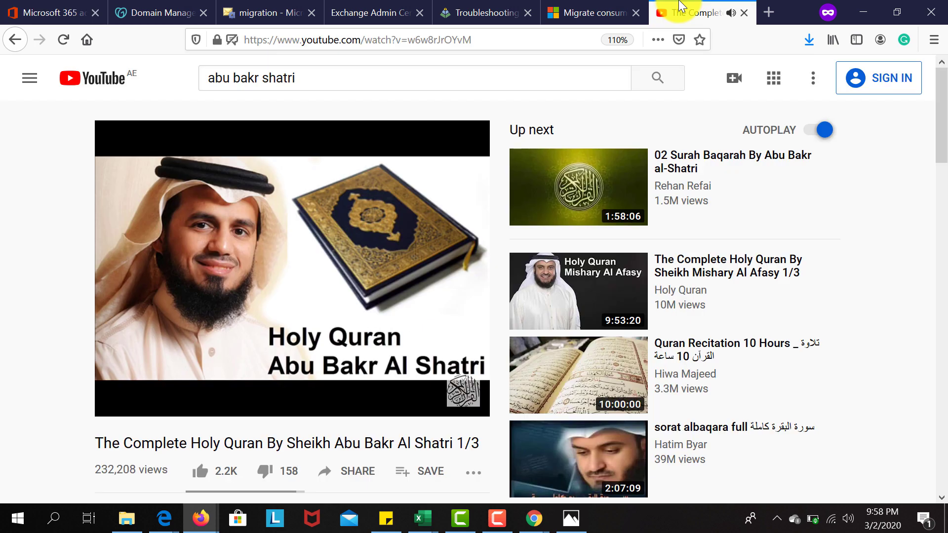
Save the GoDaddy MX record with host @, the copied Outlook points-to address, priority 0 and a 1-hour TTL
{"action": "left_click", "coordinate": [160, 7]}
{"action": "left_click", "coordinate": [462, 402]}
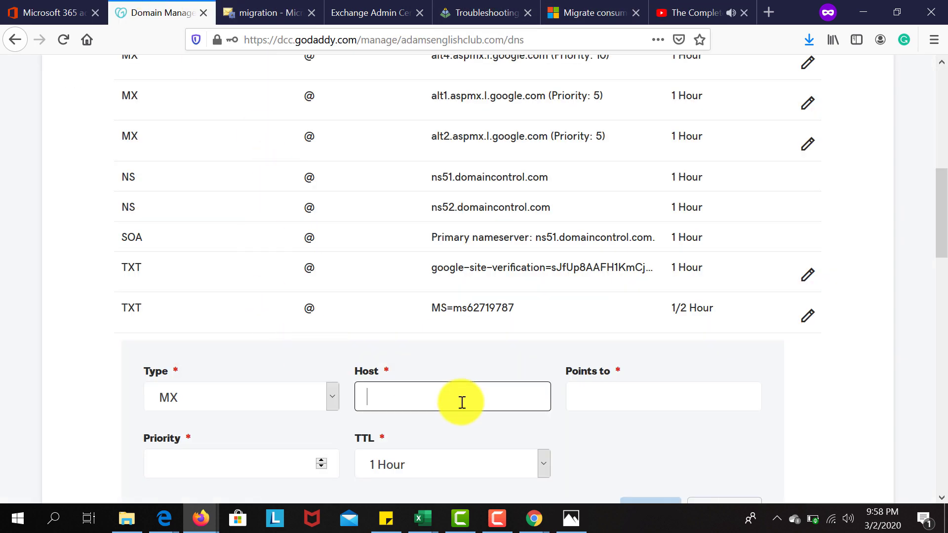
{"action": "type", "text": "@"}
{"action": "left_click", "coordinate": [640, 394]}
{"action": "key", "text": "ctrl+v"}
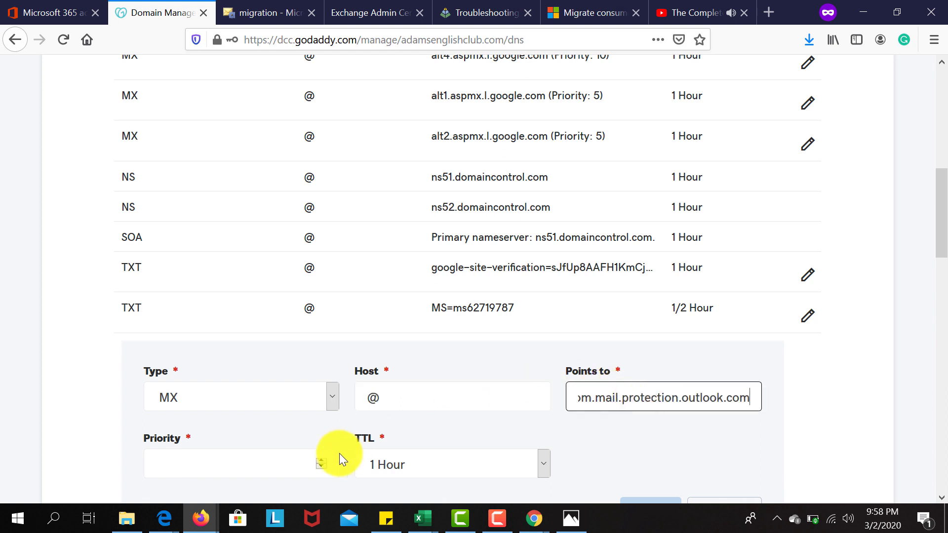
{"action": "left_click", "coordinate": [249, 472]}
{"action": "type", "text": "0"}
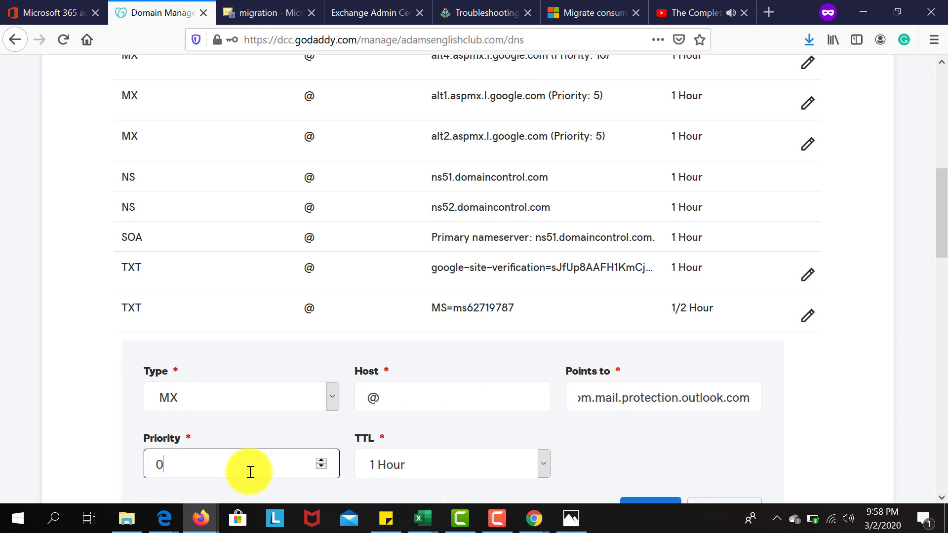
{"action": "scroll", "coordinate": [584, 421], "scroll_direction": "down", "scroll_amount": 3}
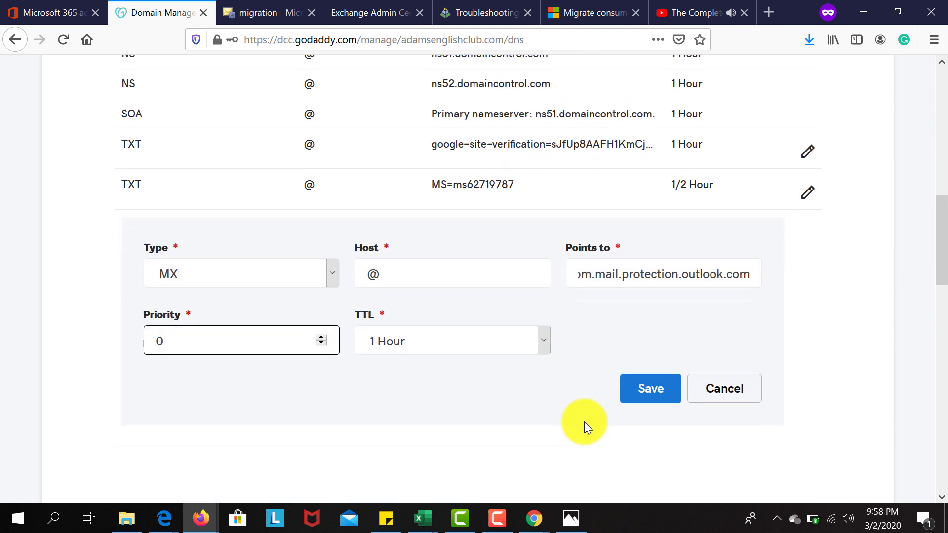
{"action": "left_click", "coordinate": [647, 353]}
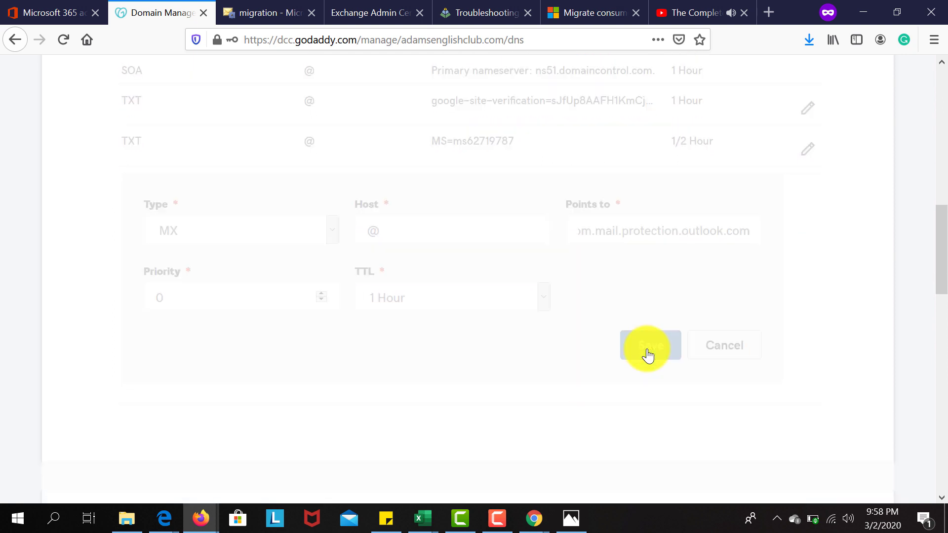
{"action": "scroll", "coordinate": [649, 321], "scroll_direction": "up", "scroll_amount": 7}
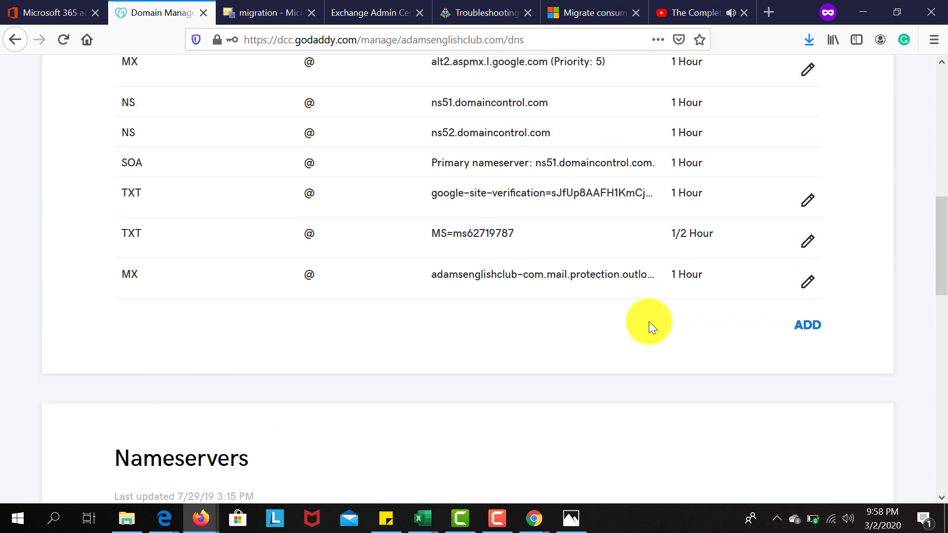
{"action": "scroll", "coordinate": [649, 321], "scroll_direction": "up", "scroll_amount": 1}
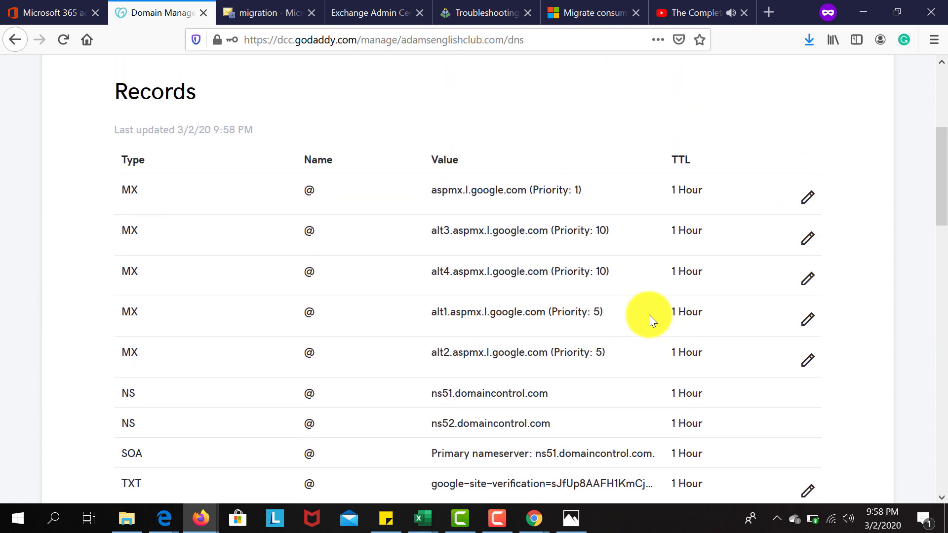
Set the priority of the aspmx.l.google.com MX record to 4 and save the record
{"action": "left_click", "coordinate": [807, 199]}
{"action": "left_click", "coordinate": [641, 258]}
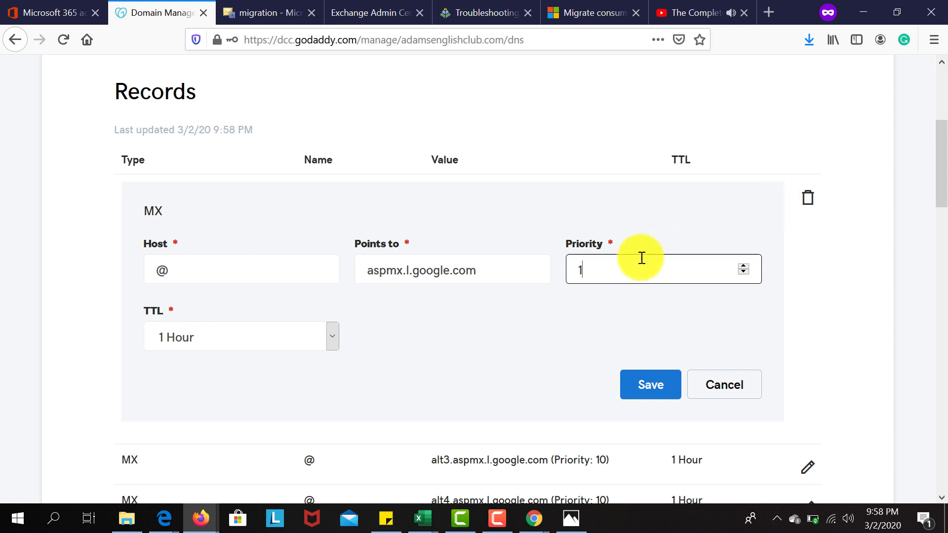
{"action": "key", "text": "BackSpace"}
{"action": "type", "text": "4"}
{"action": "left_click", "coordinate": [637, 383]}
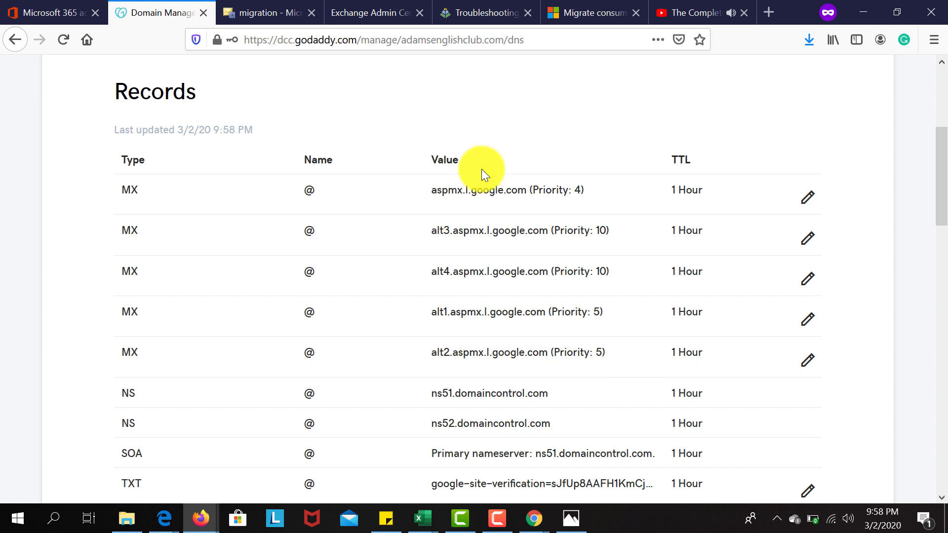
Review the CNAME and TXT records required by Microsoft 365 setup and compare them with the DNS records at GoDaddy
{"action": "left_click", "coordinate": [252, 8]}
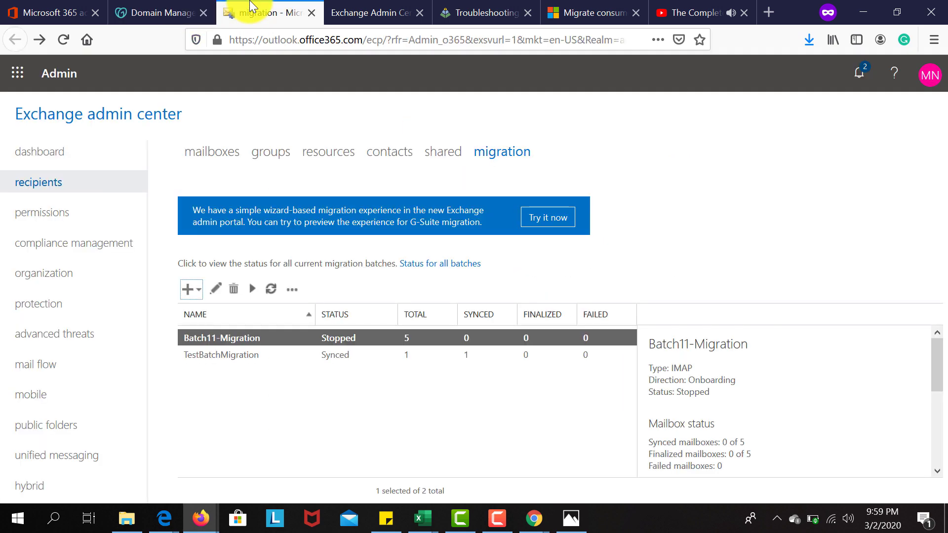
{"action": "left_click", "coordinate": [40, 10]}
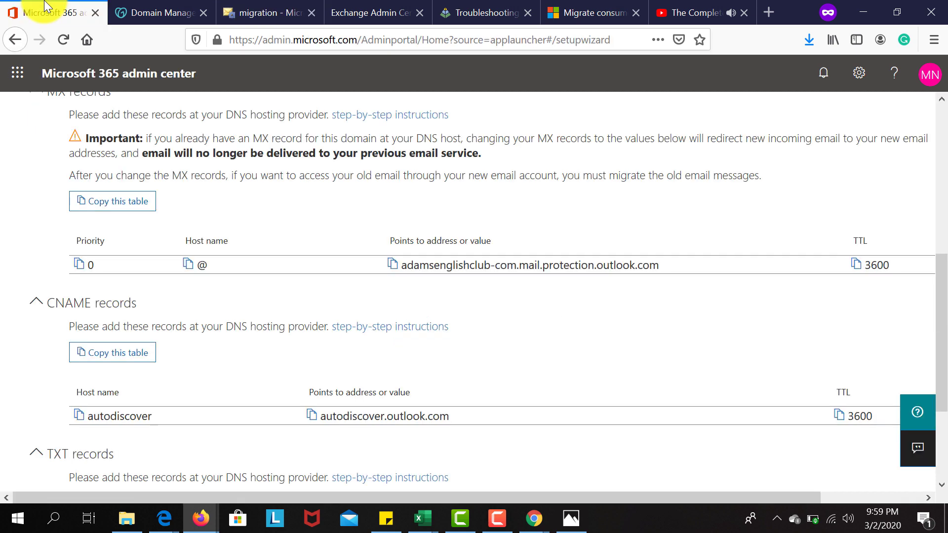
{"action": "scroll", "coordinate": [212, 330], "scroll_direction": "down", "scroll_amount": 3}
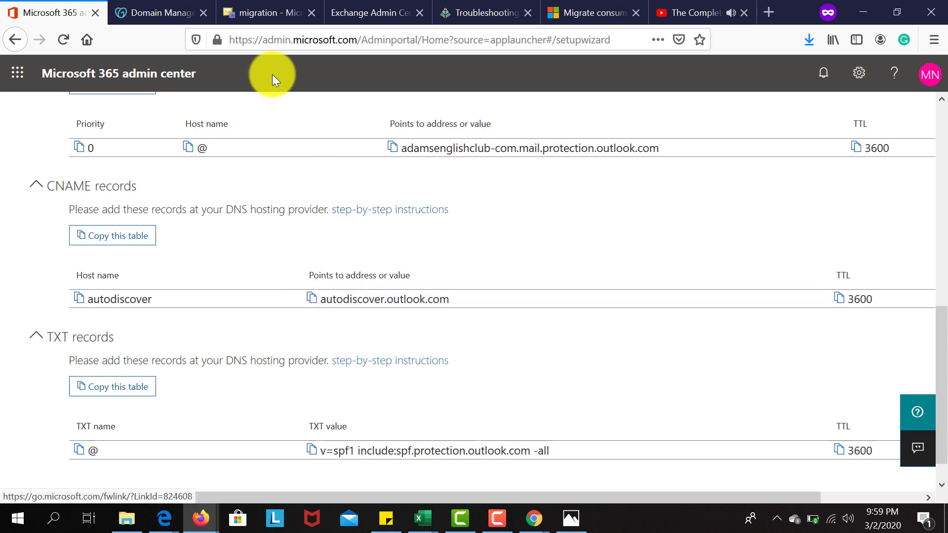
{"action": "left_click", "coordinate": [172, 6]}
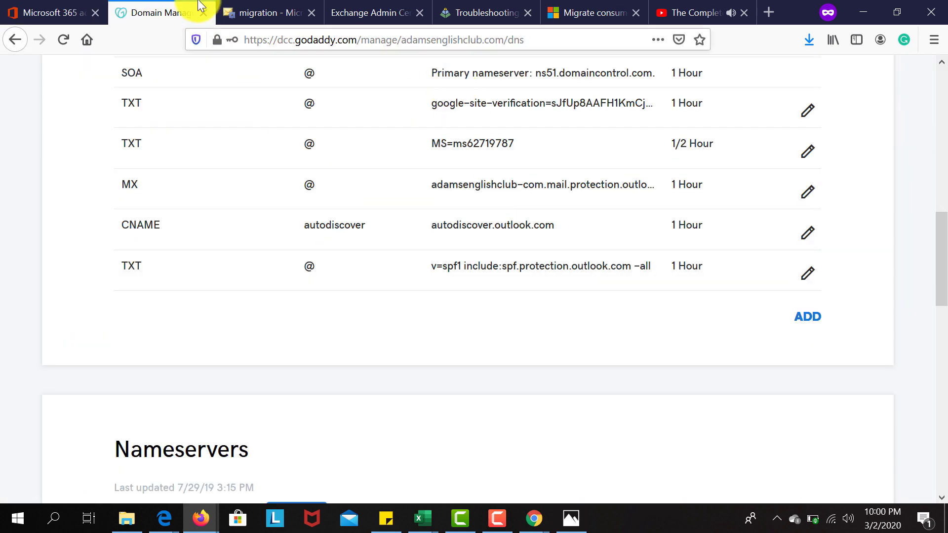
Verify the added DNS records for adamsenglishclub.com in Microsoft 365 setup and continue to the end of the setup
{"action": "left_click", "coordinate": [79, 6]}
{"action": "scroll", "coordinate": [283, 281], "scroll_direction": "down", "scroll_amount": 1}
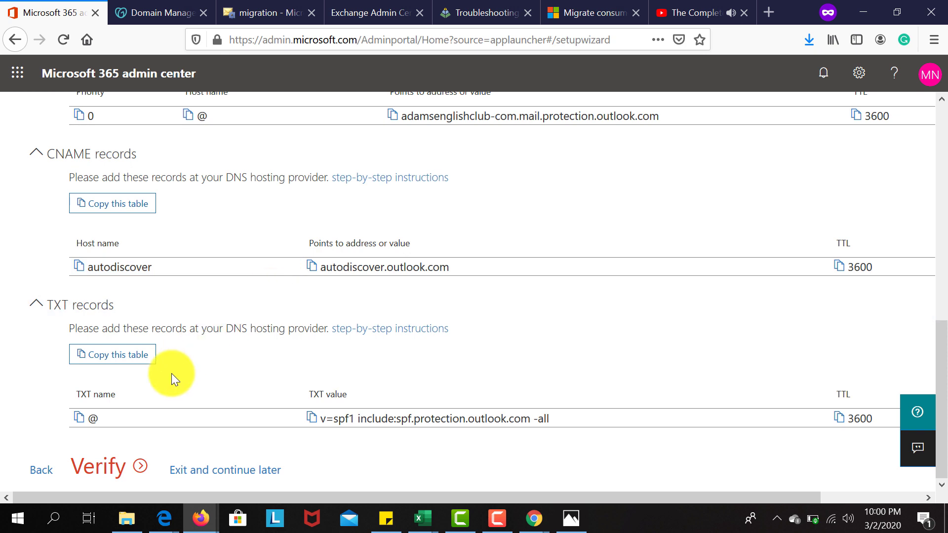
{"action": "left_click", "coordinate": [113, 464]}
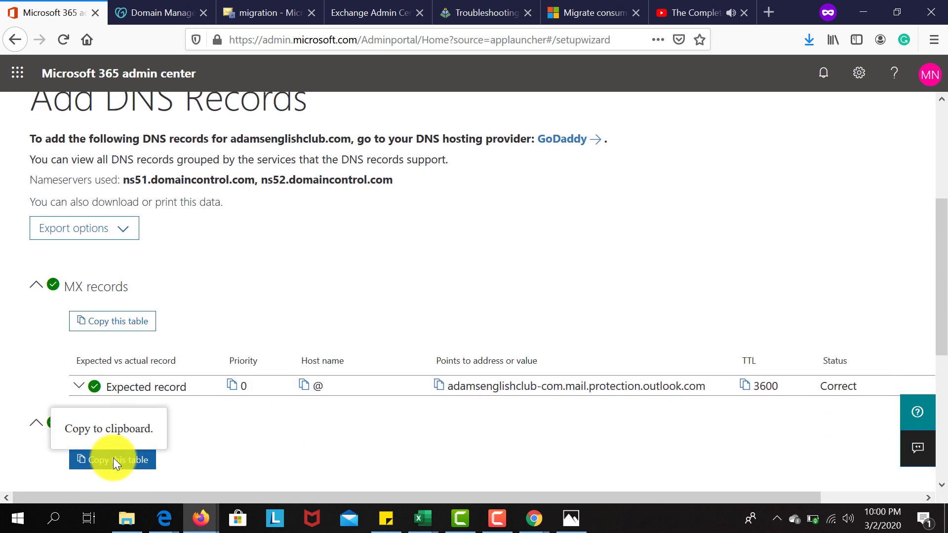
{"action": "left_click", "coordinate": [115, 461]}
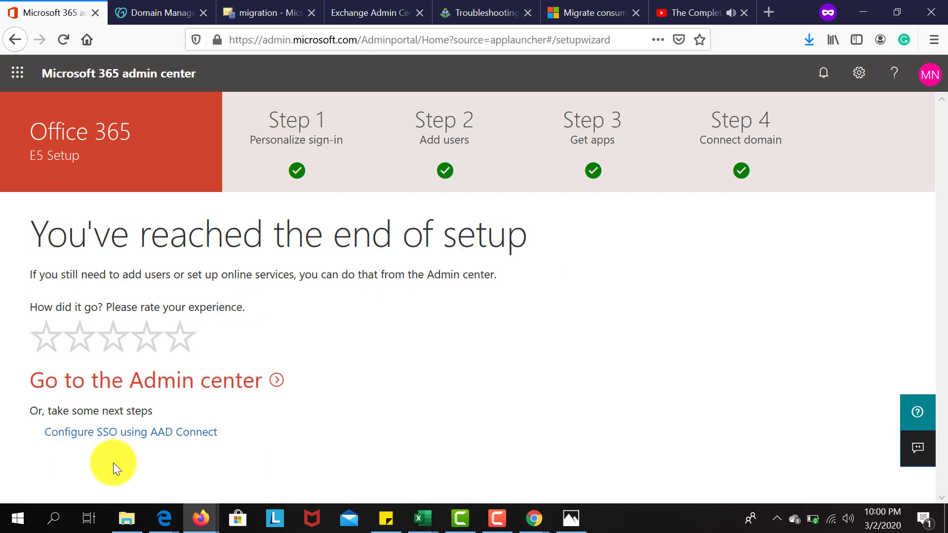
Rate the setup experience as Great and go to the Microsoft 365 admin center home page
{"action": "left_click", "coordinate": [166, 350]}
{"action": "scroll", "coordinate": [166, 351], "scroll_direction": "down", "scroll_amount": 5}
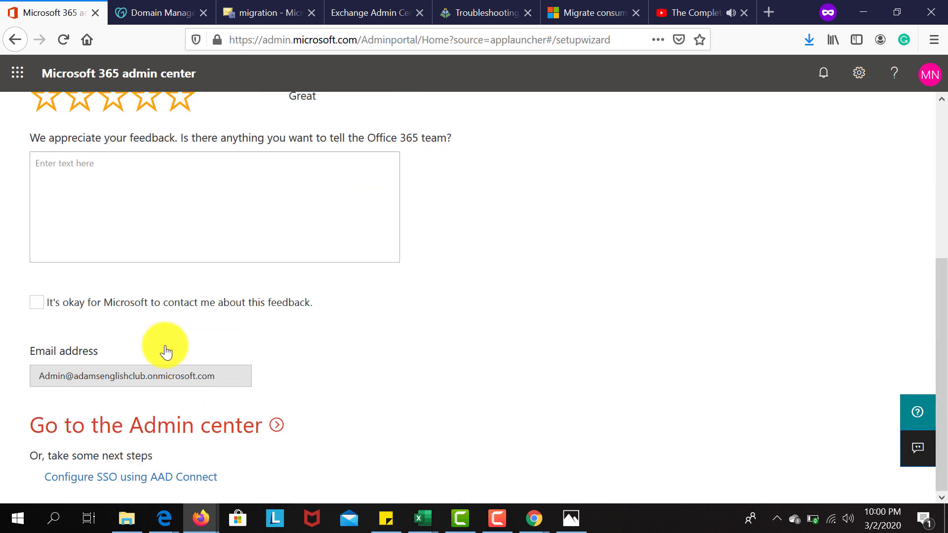
{"action": "left_click", "coordinate": [159, 428]}
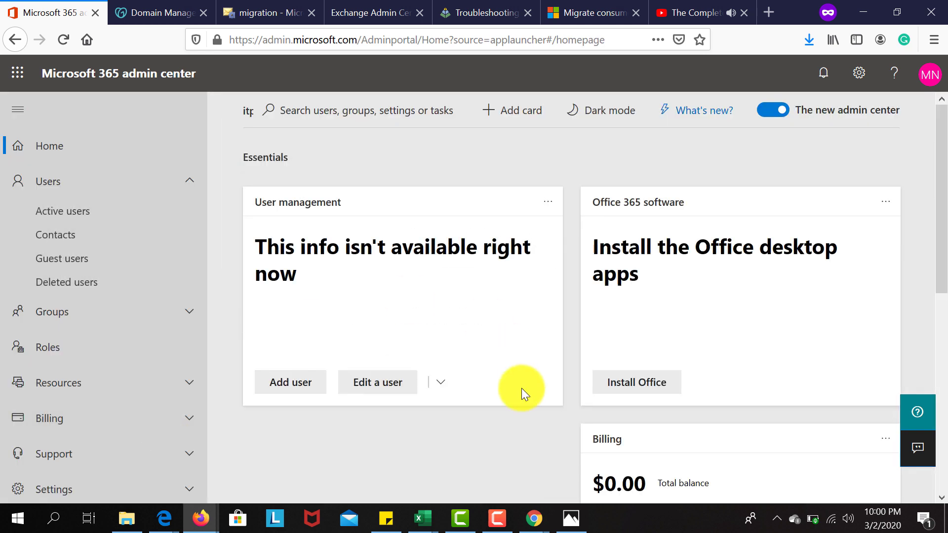
{"action": "left_click", "coordinate": [498, 516]}
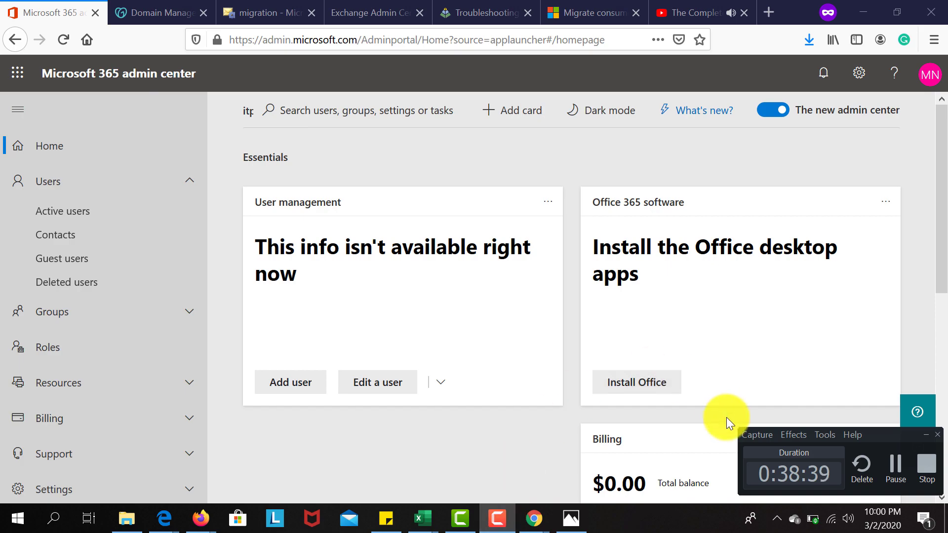
{"action": "left_click", "coordinate": [923, 467]}
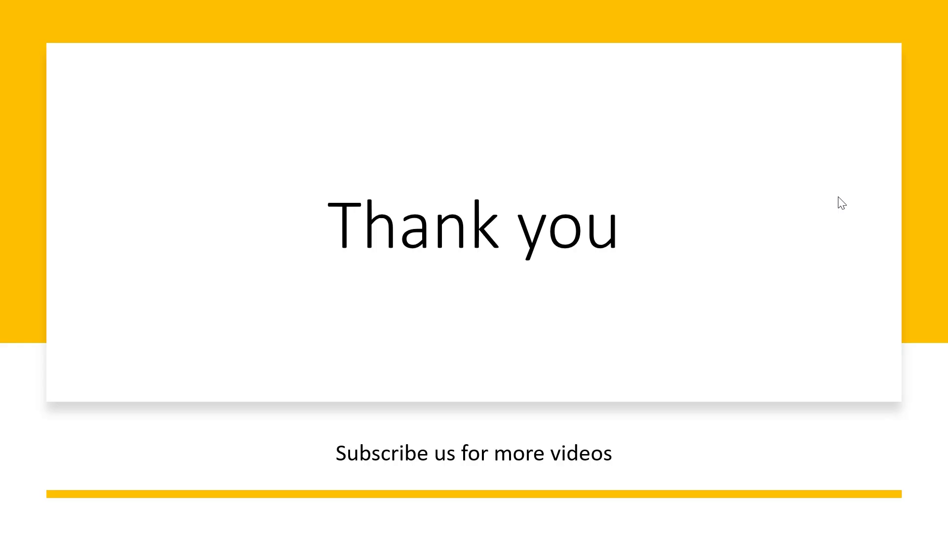